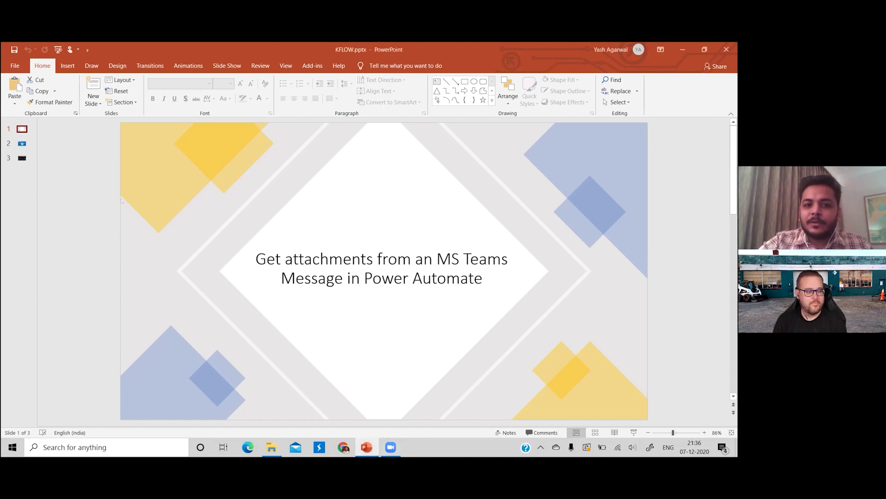
Move through the presentation from the title slide past the presenter introduction slide.
click(21, 144)
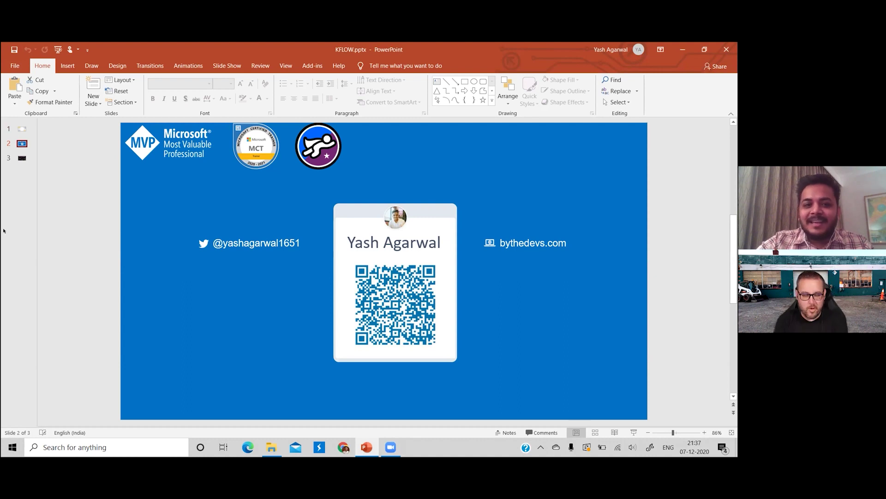
scroll(79, 226, down, 2)
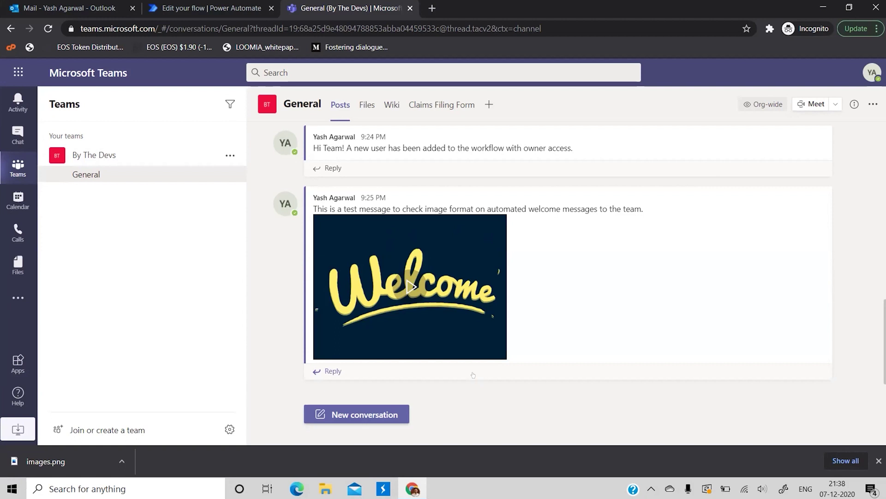
Open the By The Devs team's General channel in SharePoint from Microsoft Teams to view its files.
mouse_move(701, 278)
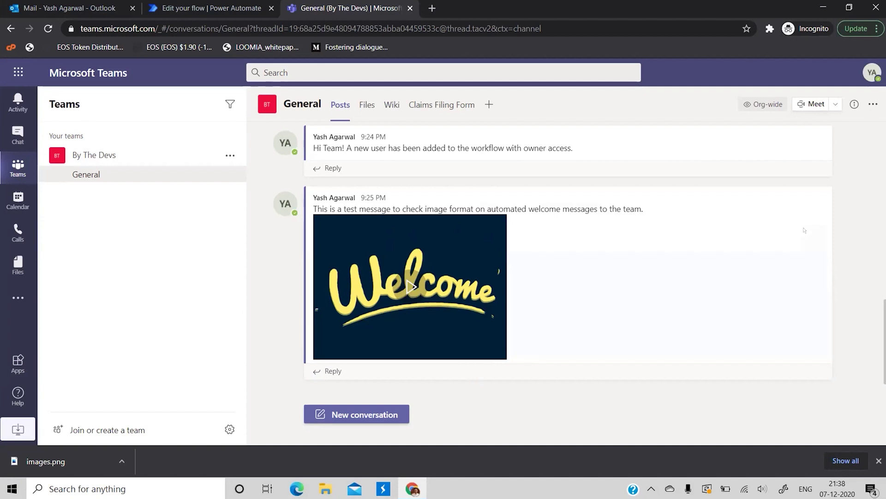
mouse_move(804, 230)
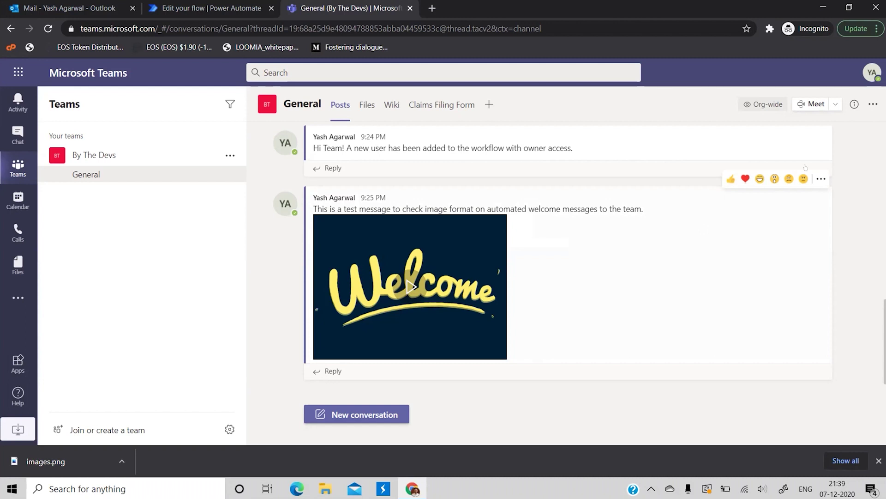
click(873, 103)
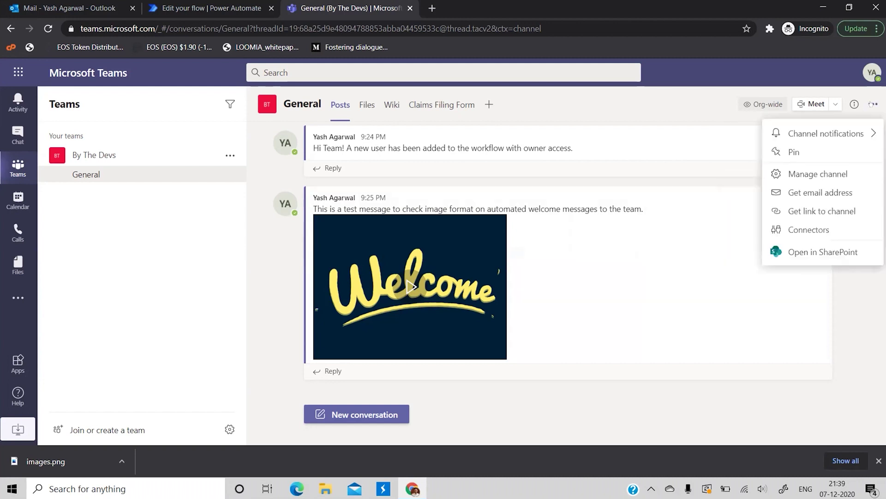
click(814, 252)
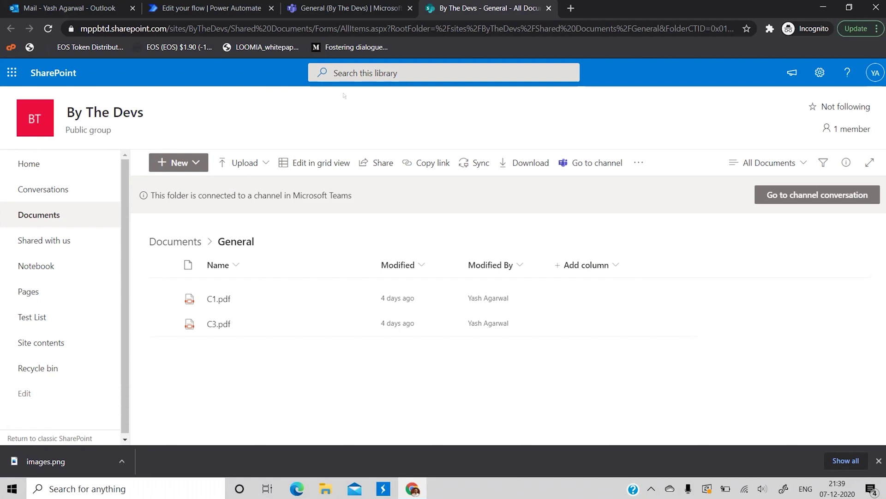
In Power Automate, create a blank instant flow named "Approval flow for Team BTD claims" with the Teams trigger For a selected message.
key(ctrl+2)
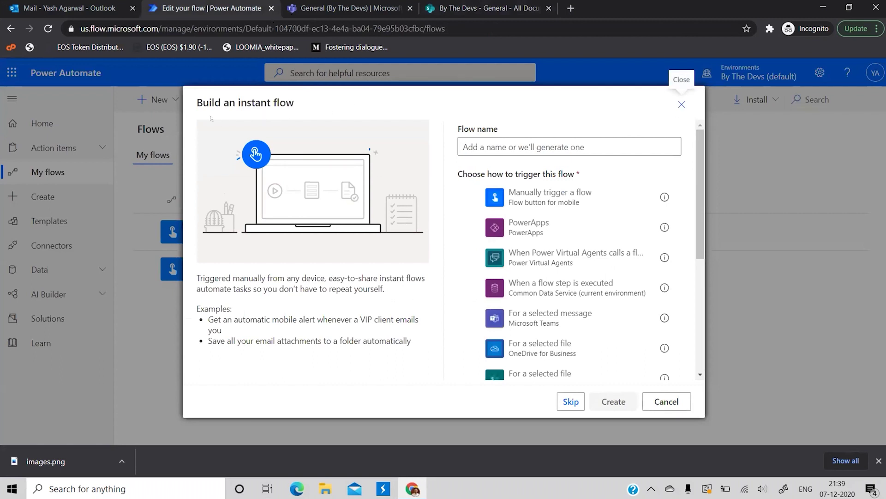
click(681, 105)
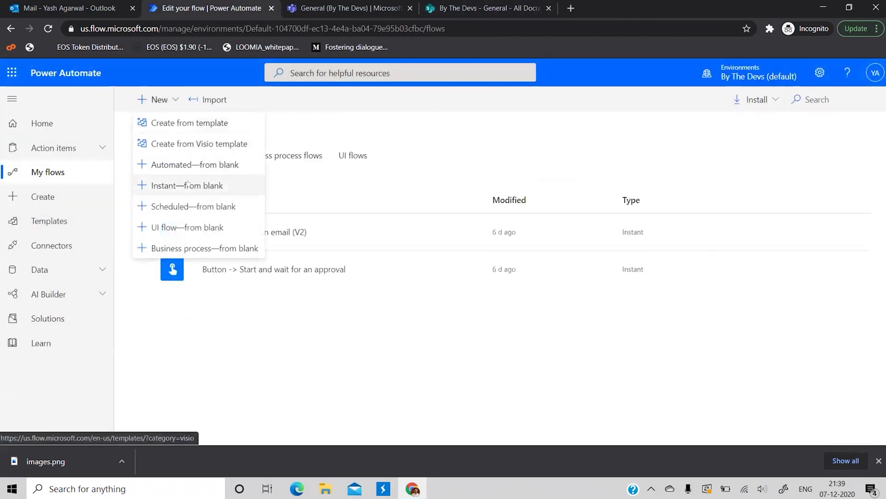
click(168, 184)
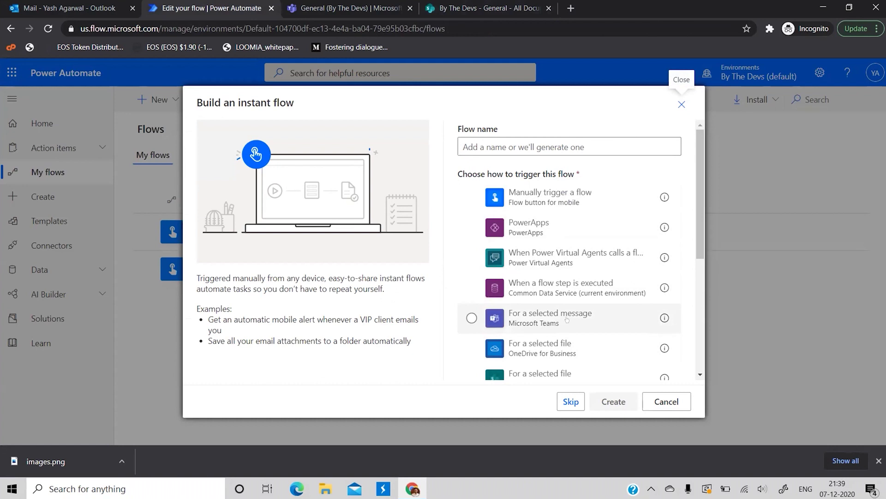
click(544, 323)
click(464, 146)
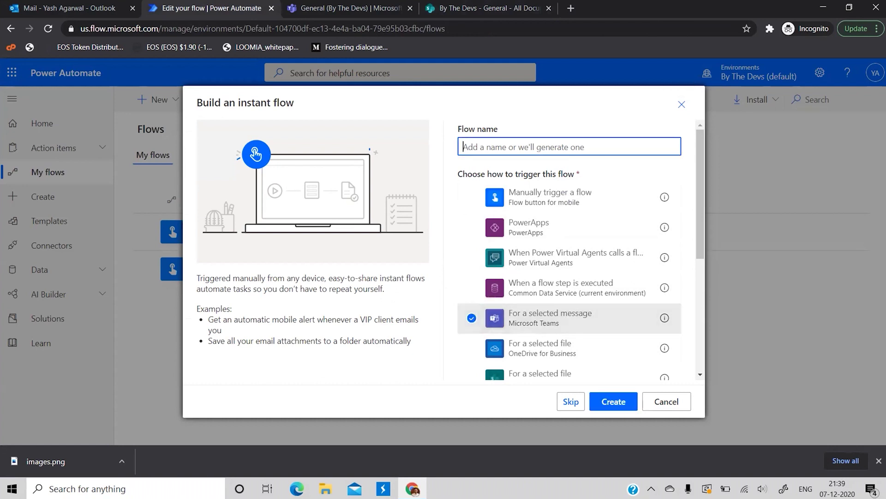
text(Appr)
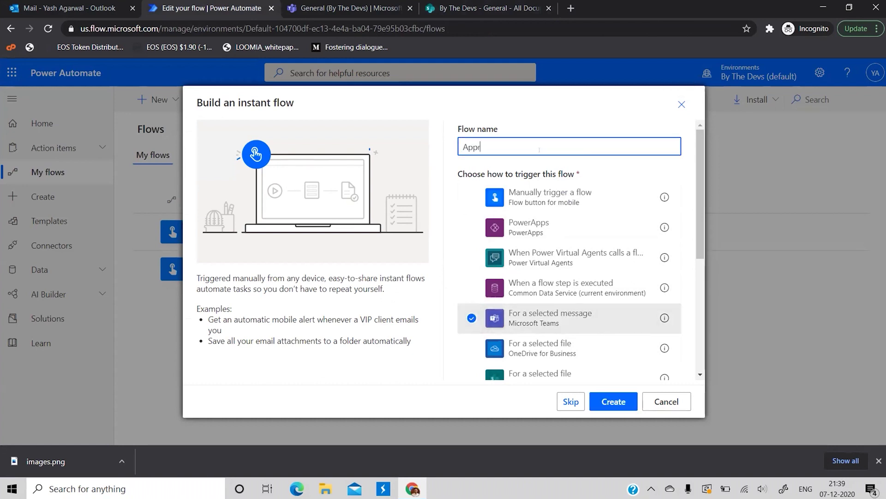
text(oval flow for Team BTD claims)
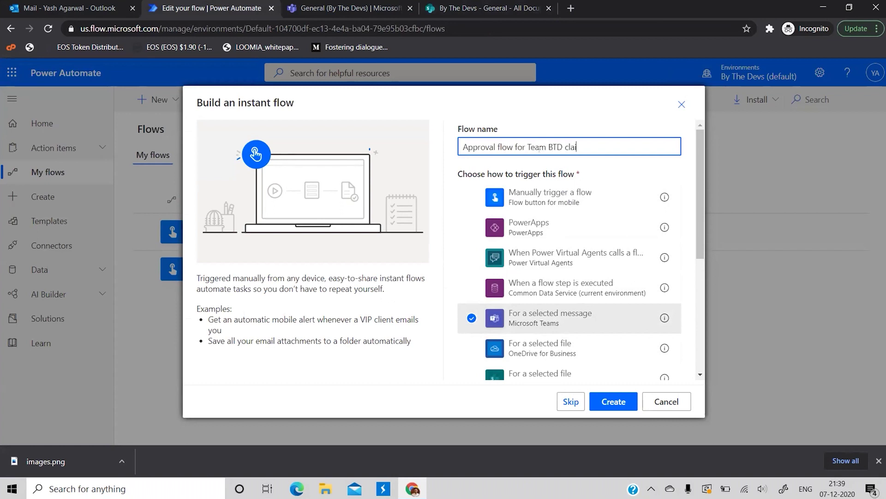
click(610, 396)
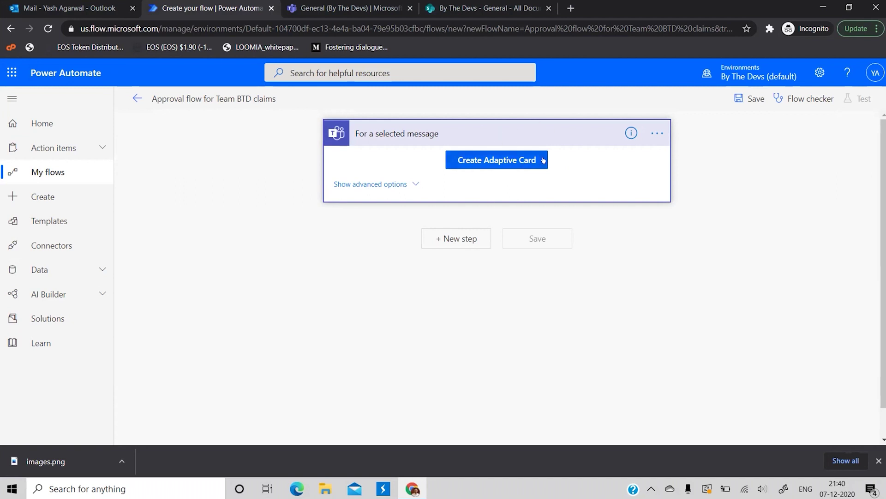
Add an Initialize variable action after the For a selected message trigger.
click(471, 126)
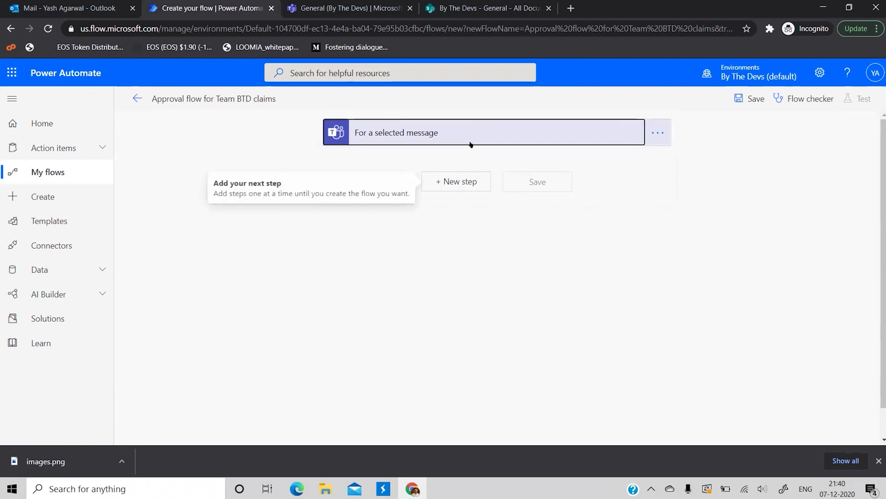
click(456, 182)
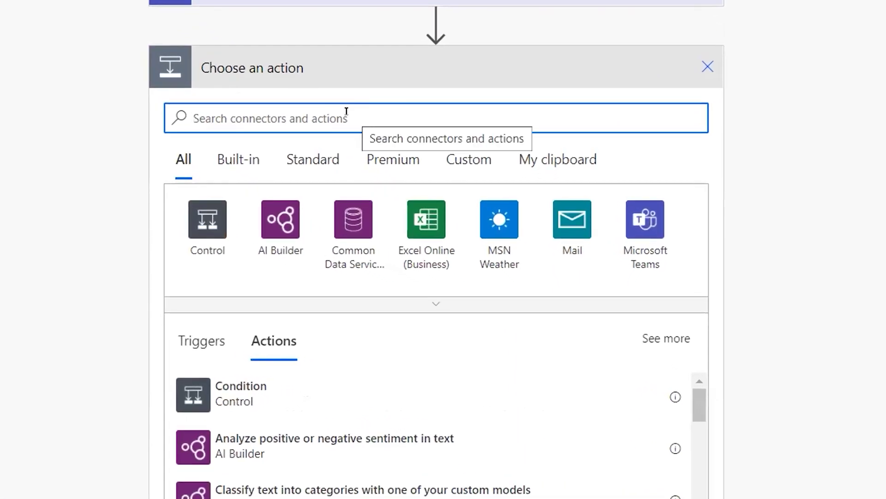
text(init)
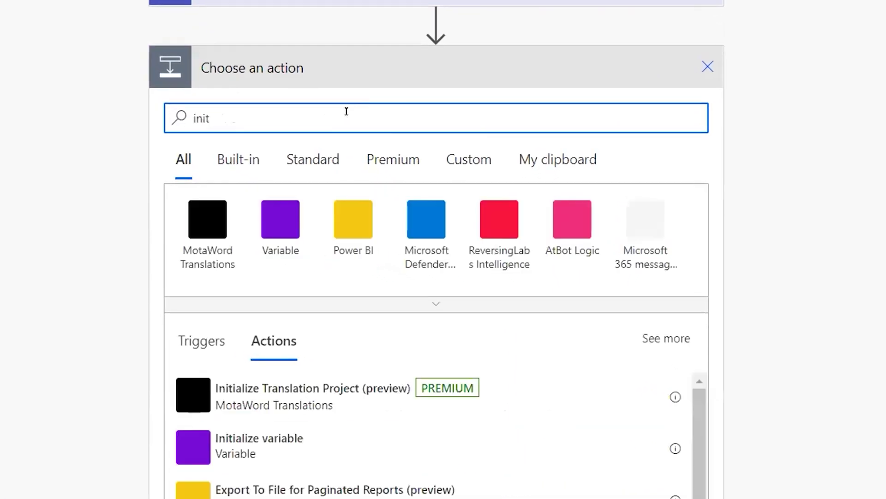
click(268, 456)
Name the variable files, set its type to Array, and collapse the action.
click(330, 105)
text(files)
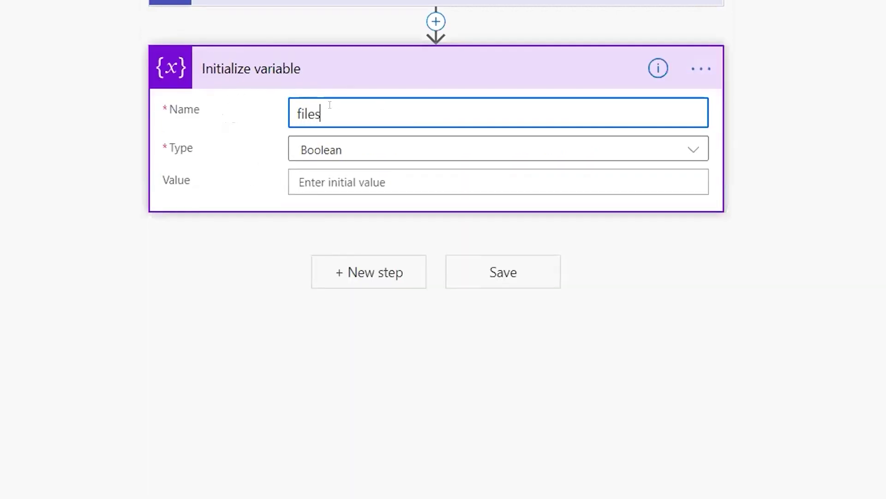
click(366, 151)
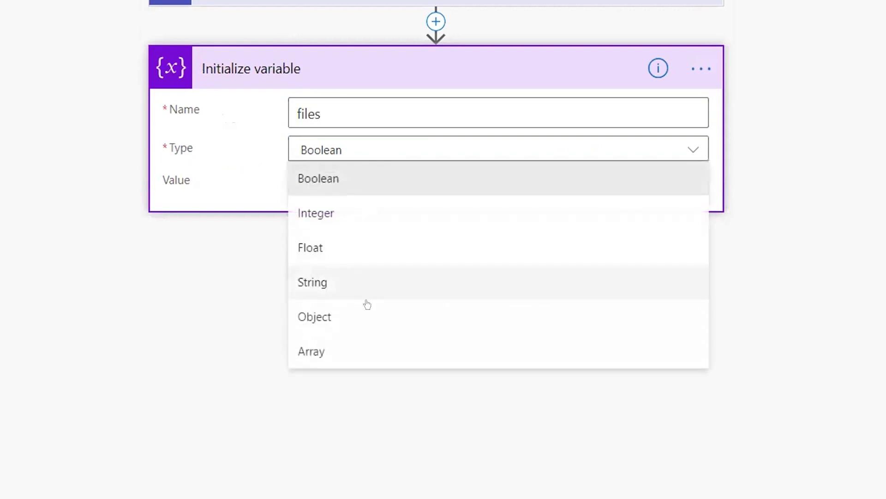
click(352, 349)
click(196, 284)
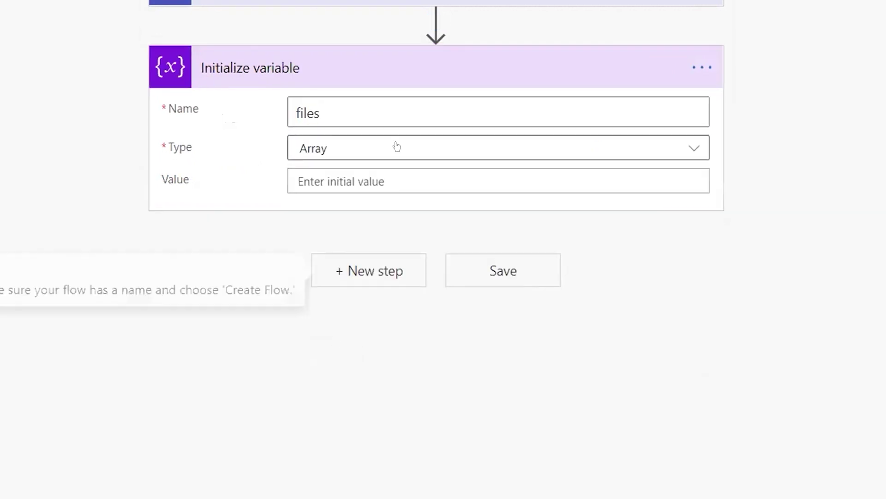
click(370, 69)
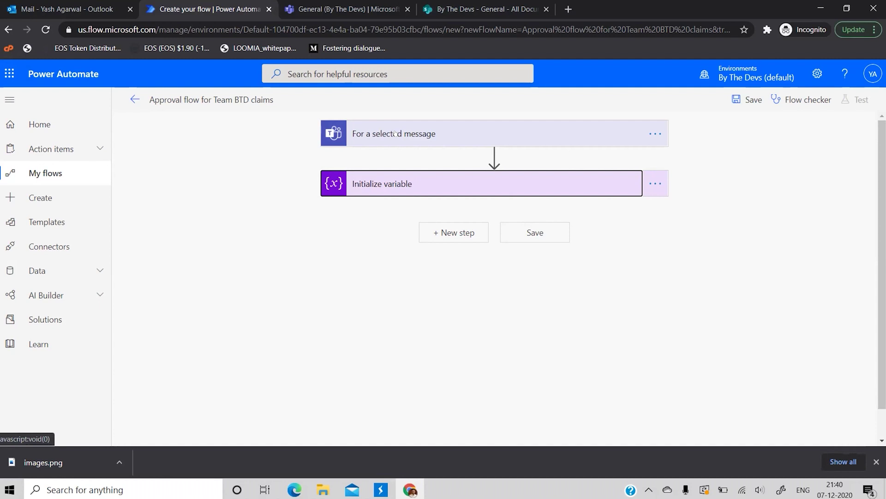
Add the Microsoft Teams action Get messages (preview) after the variable initialization.
click(437, 235)
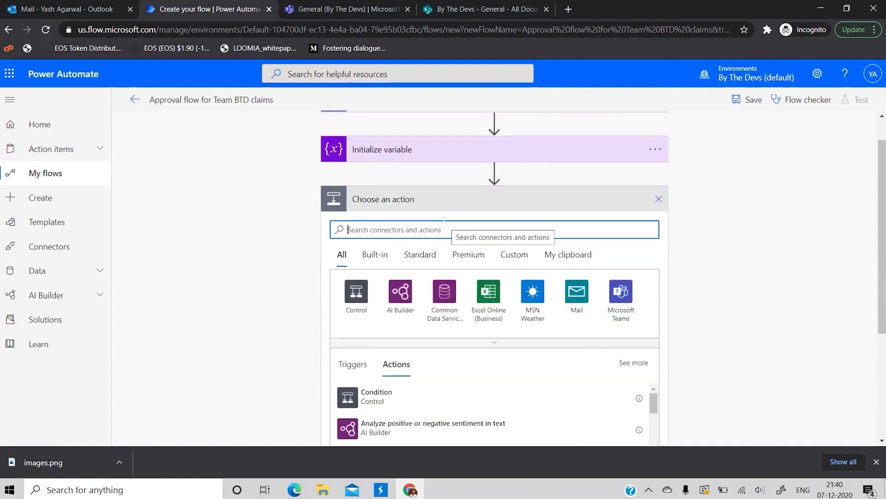
text(teams)
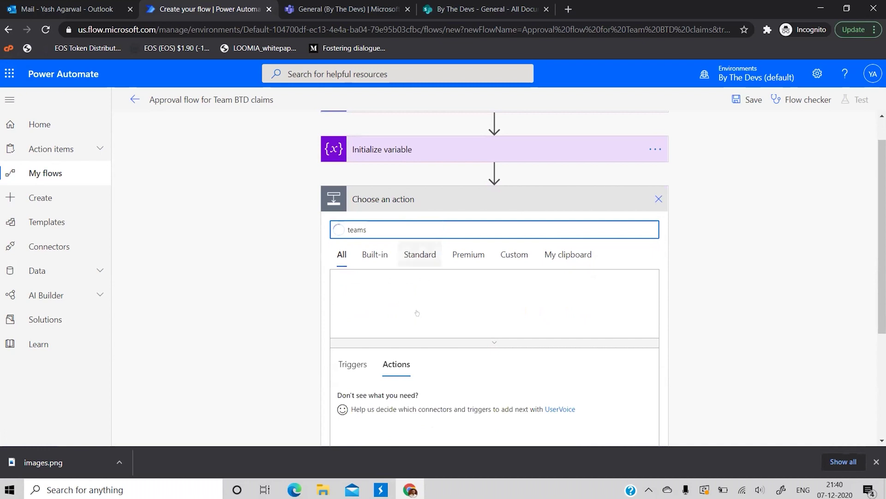
click(351, 305)
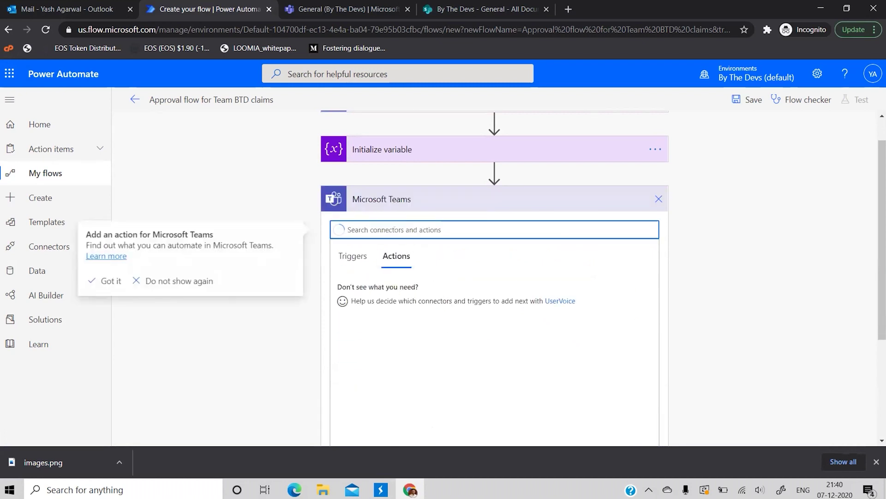
text(get messages)
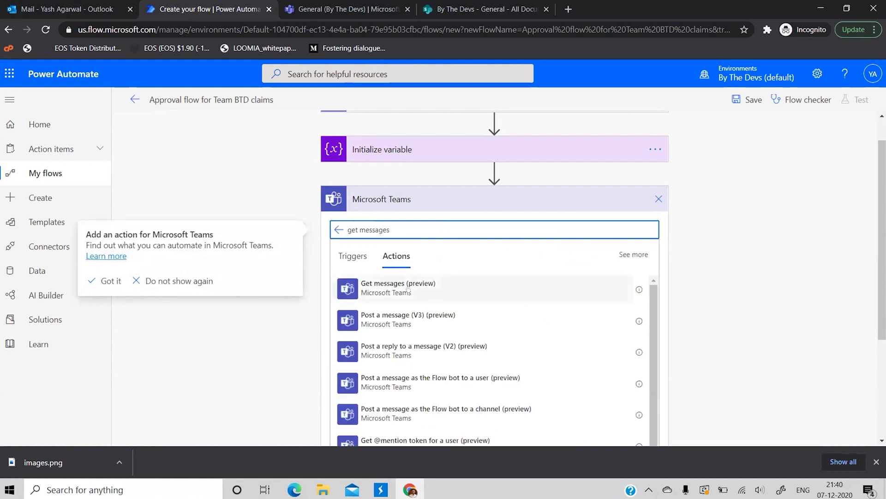
click(408, 289)
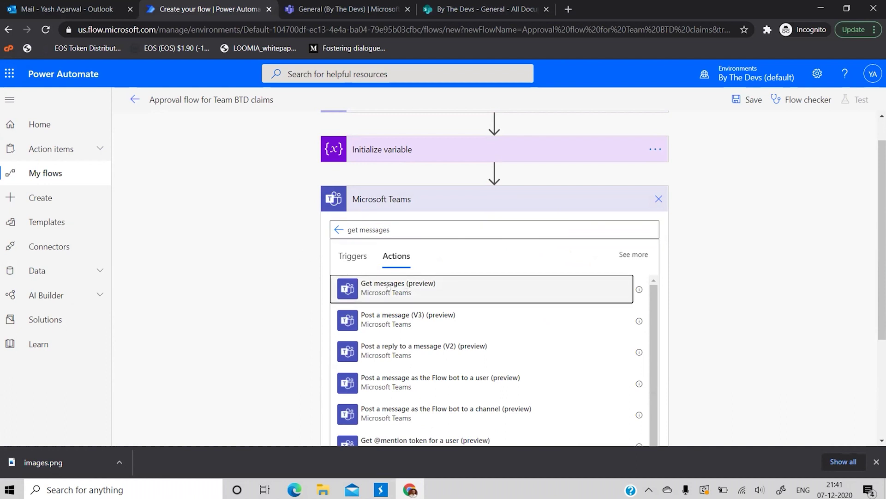
click(330, 277)
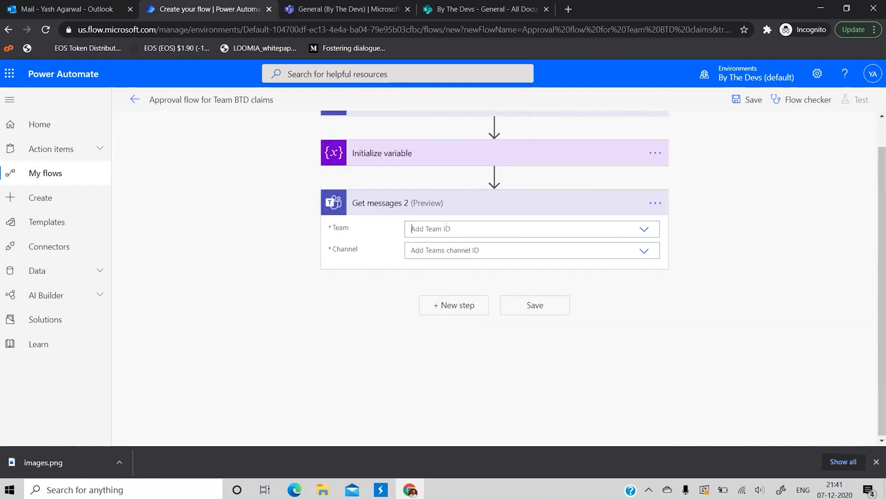
Set the Get messages action to the By The Devs team and the General channel, and collapse it.
click(446, 227)
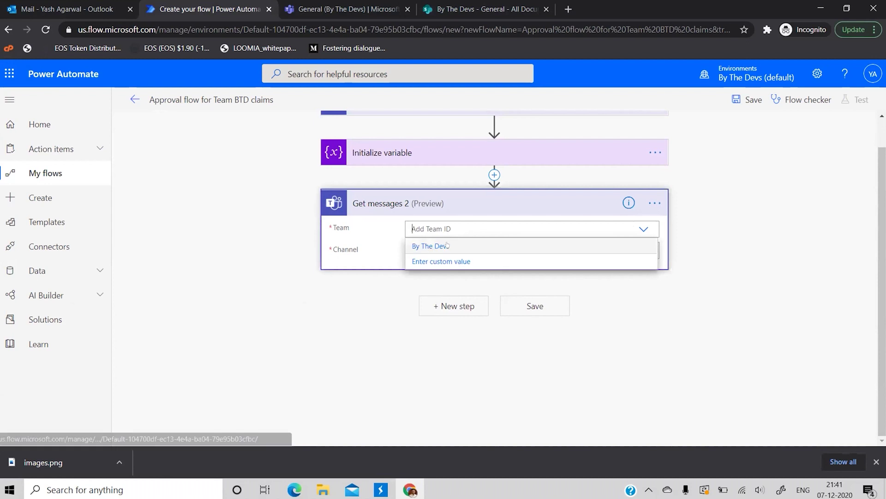
click(445, 245)
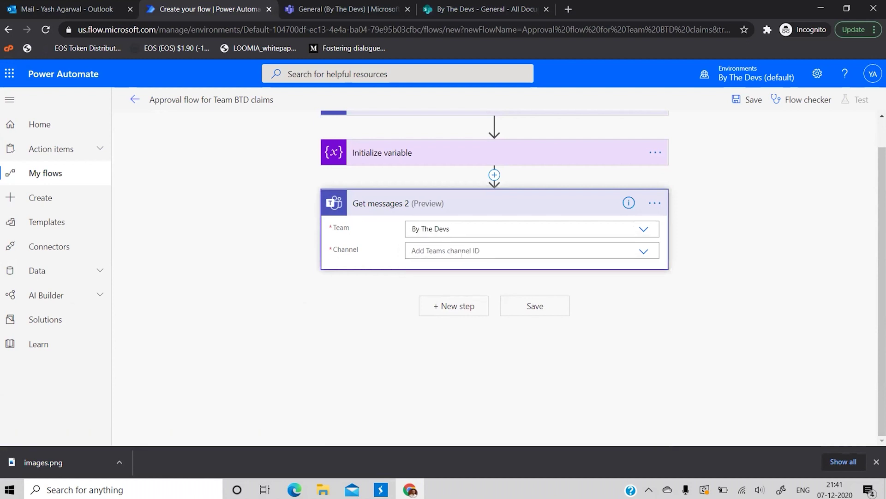
click(443, 250)
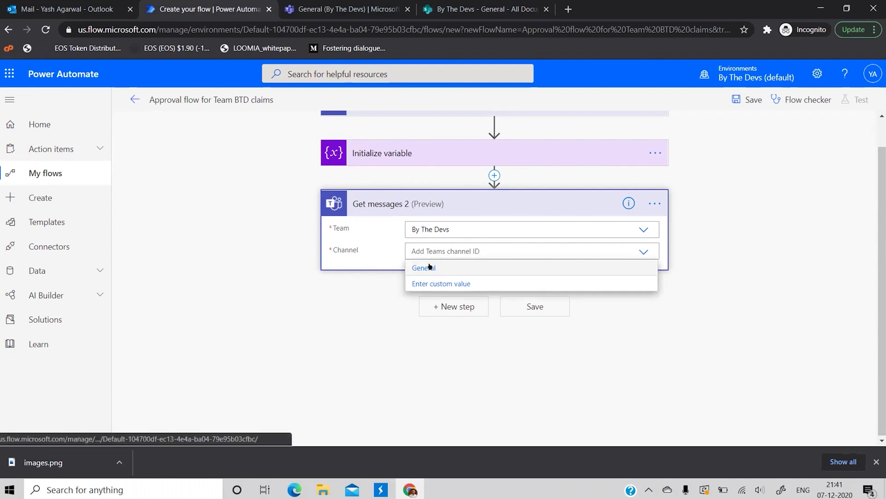
click(429, 267)
scroll(373, 216, up, 1)
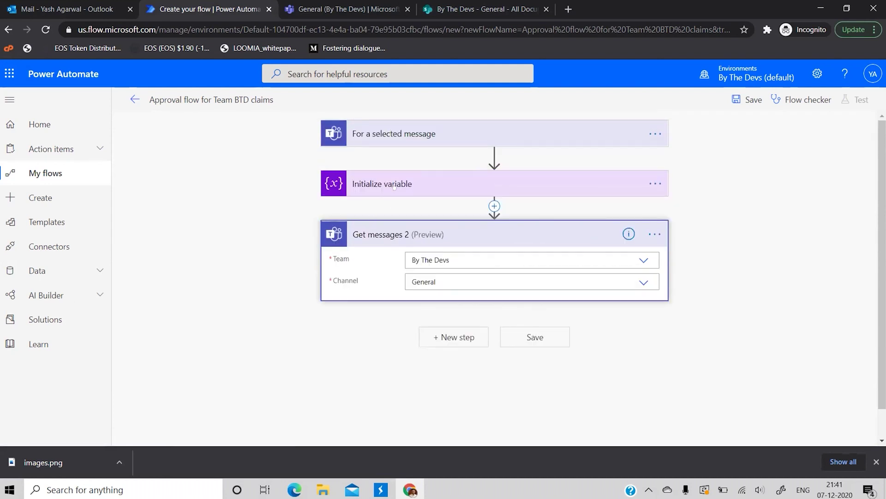
click(424, 235)
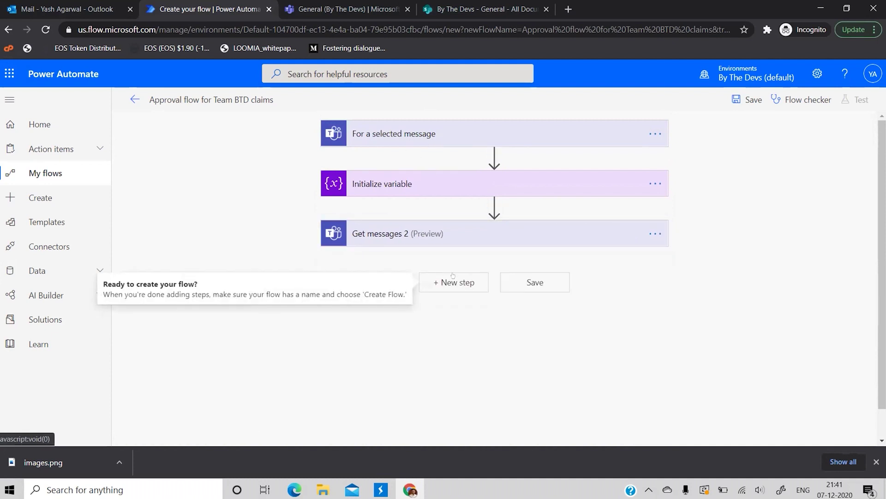
Add a Condition control action after the Get messages action.
click(442, 282)
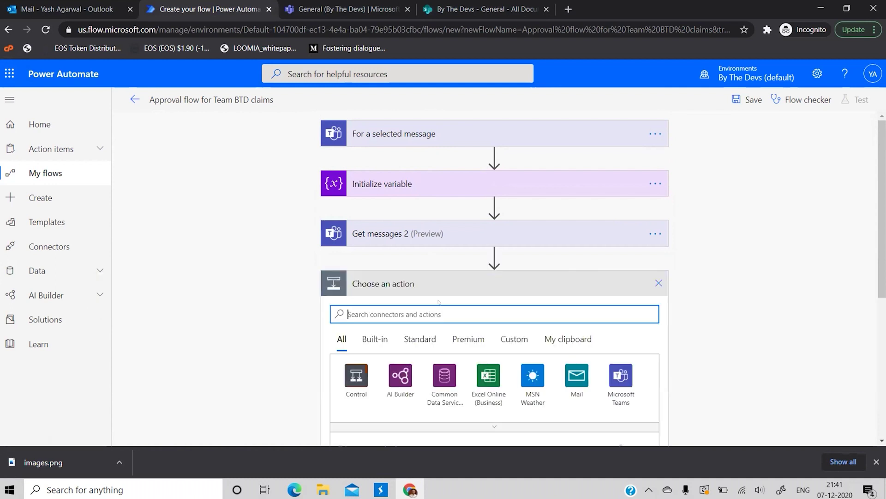
text(conditon)
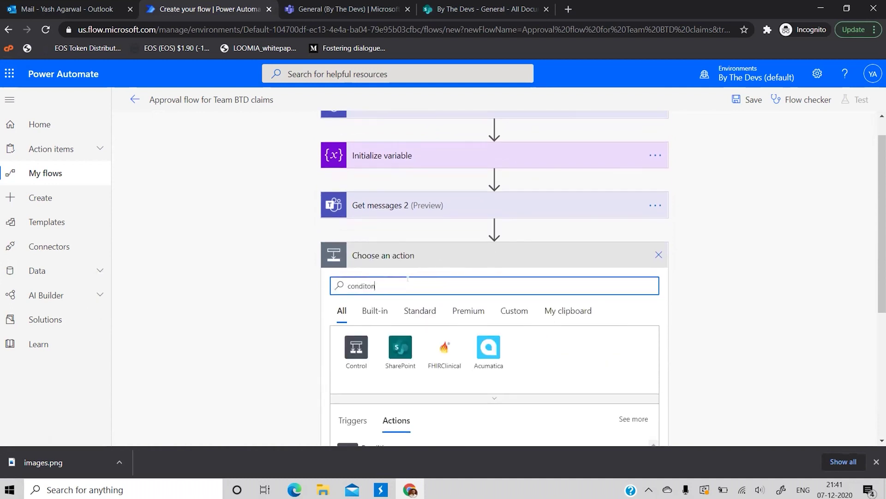
scroll(408, 279, down, 1)
click(356, 414)
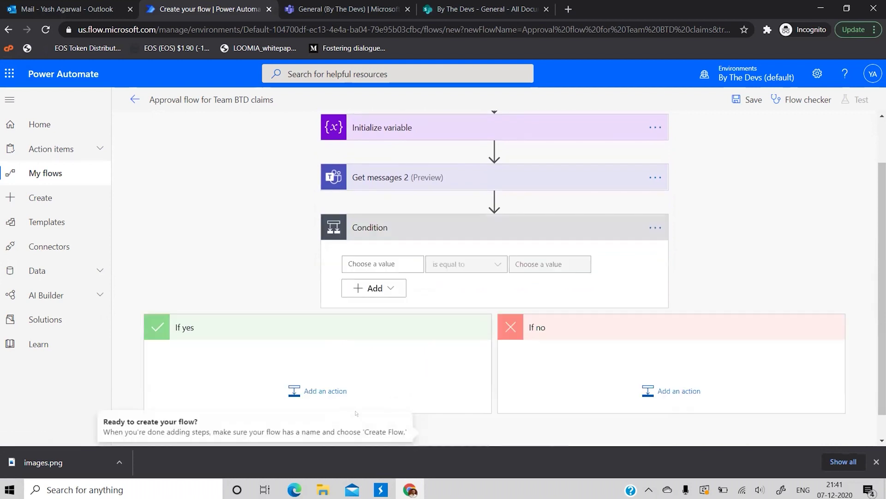
Set the condition's first value to the Message ID of the For a selected message trigger.
click(383, 264)
scroll(554, 277, down, 3)
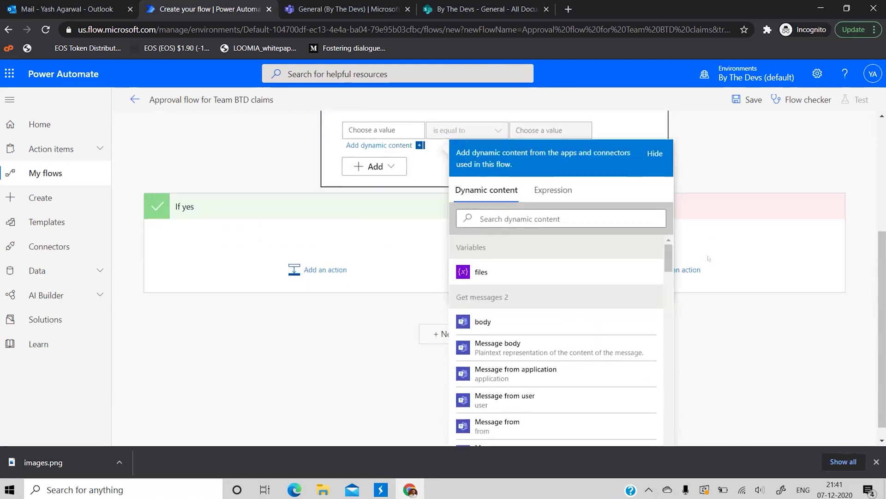
scroll(645, 274, up, 1)
scroll(644, 272, up, 1)
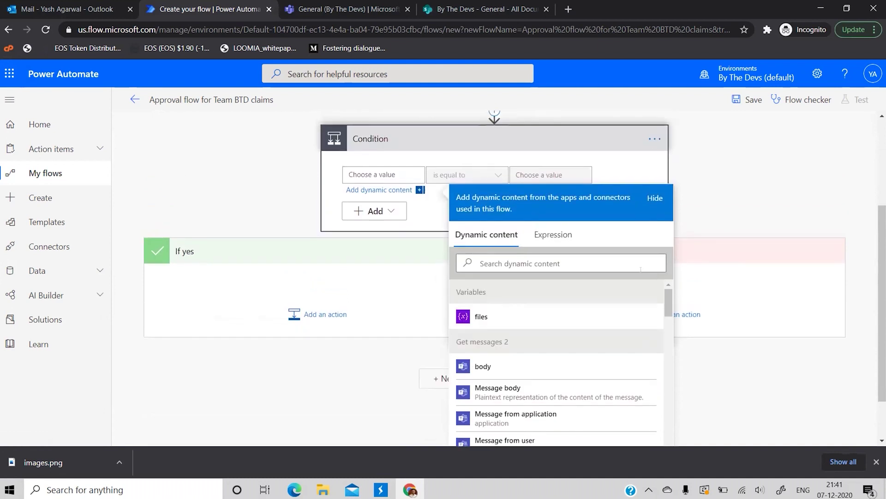
scroll(611, 304, down, 10)
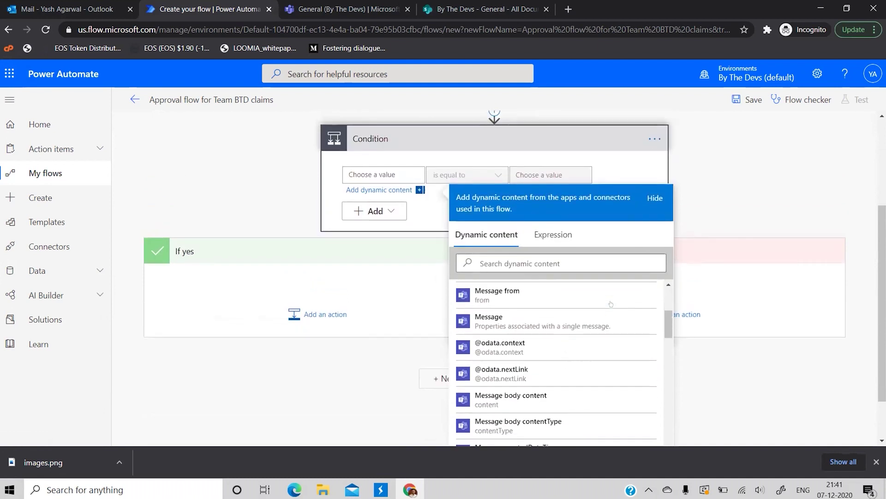
scroll(611, 304, up, 4)
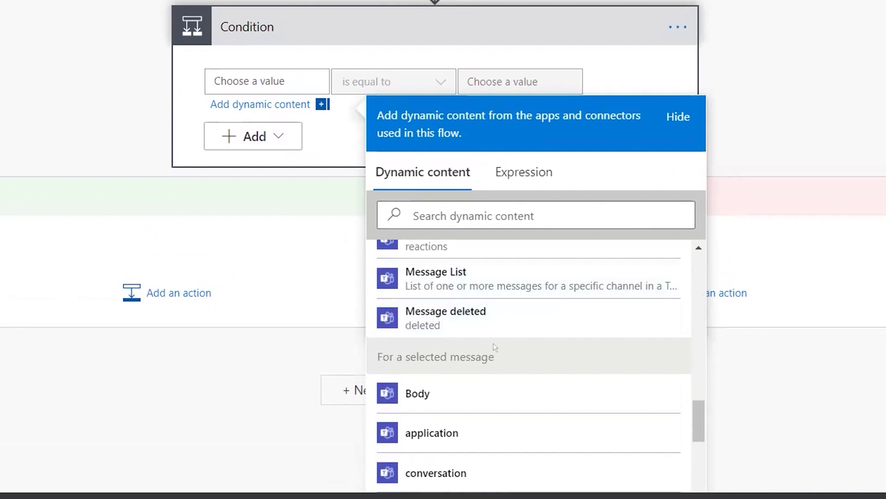
scroll(519, 356, down, 5)
scroll(519, 356, down, 9)
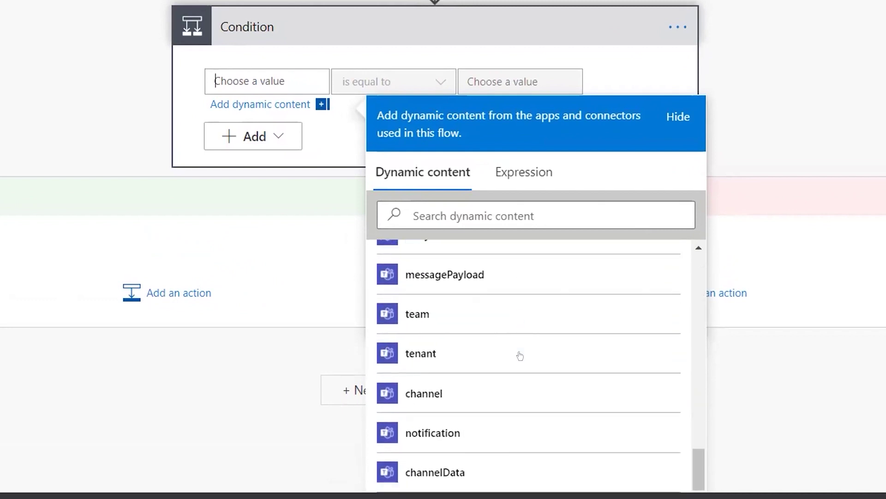
scroll(520, 355, down, 1)
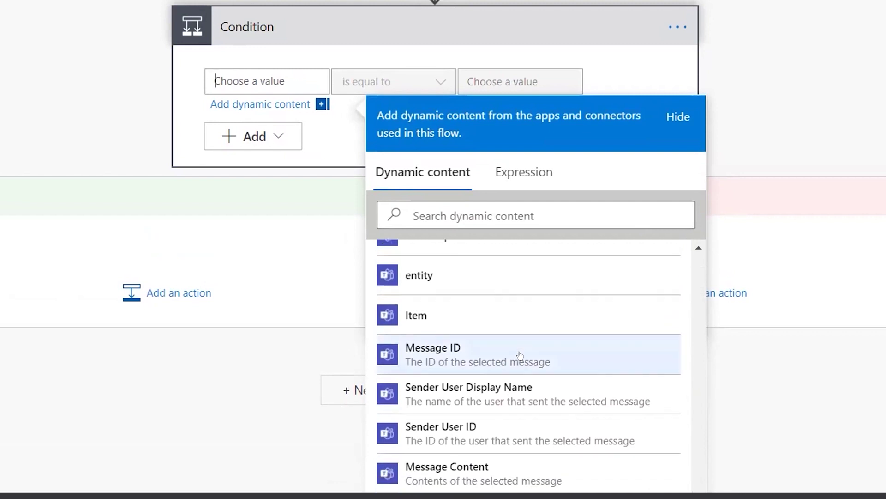
click(440, 352)
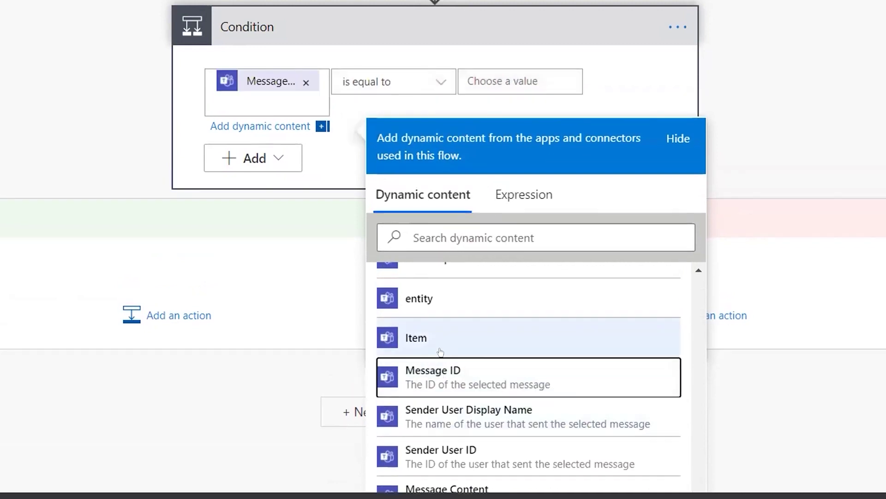
click(733, 149)
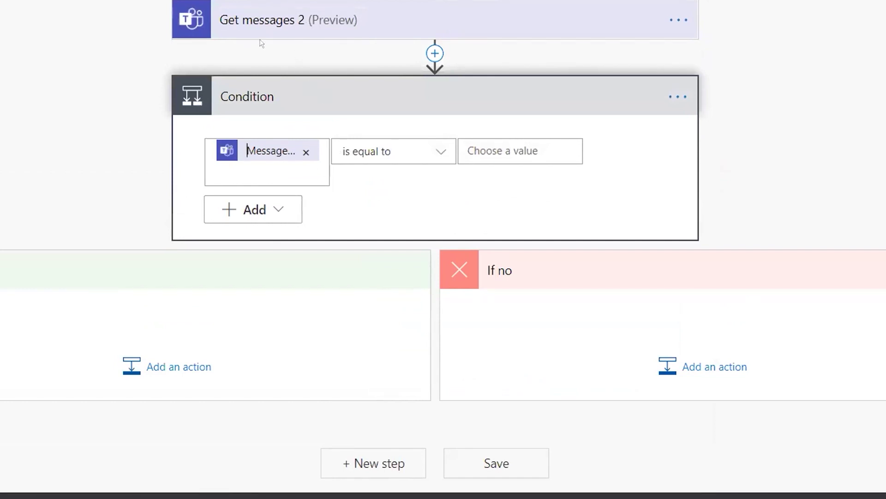
Compare it for equality with Message id from Get messages 2, and expand the Condition inside the Apply to each loop.
click(501, 152)
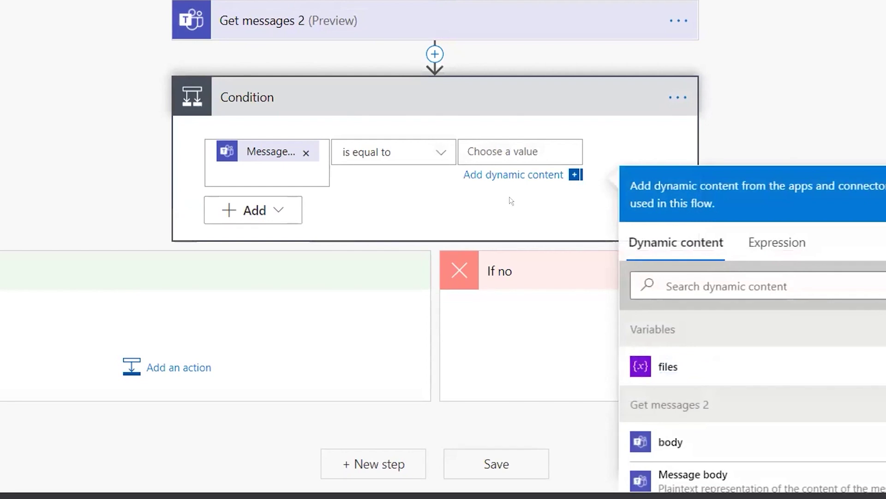
scroll(511, 200, down, 2)
click(709, 202)
text(message)
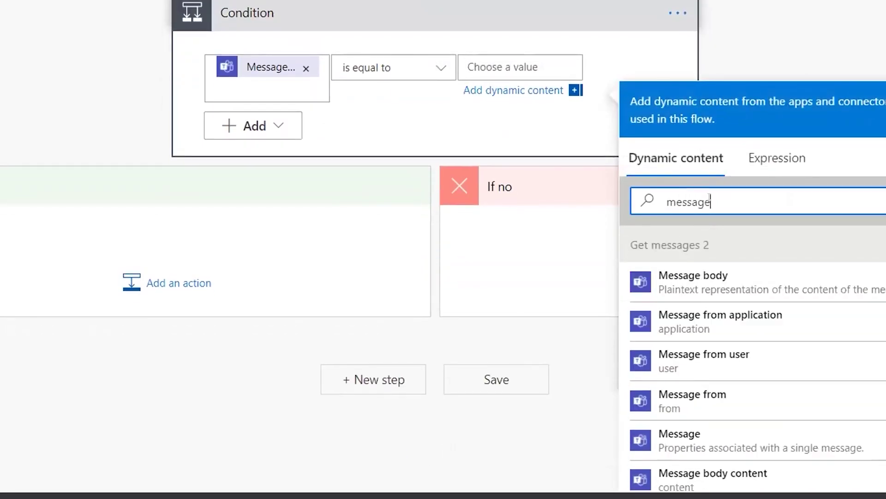
text( id)
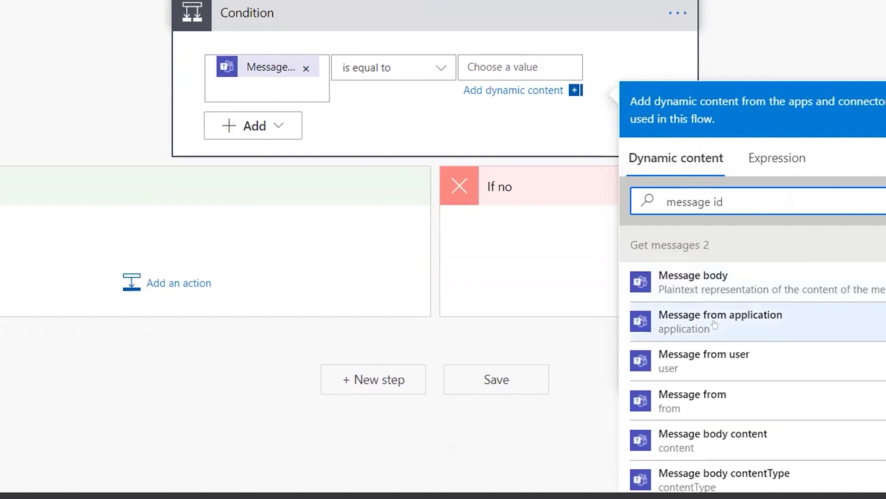
scroll(715, 308, down, 1)
scroll(714, 308, down, 6)
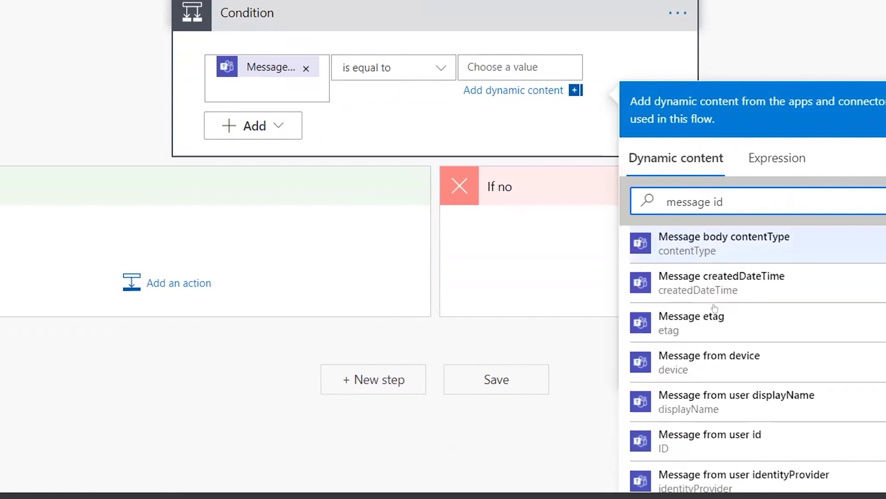
scroll(715, 309, down, 3)
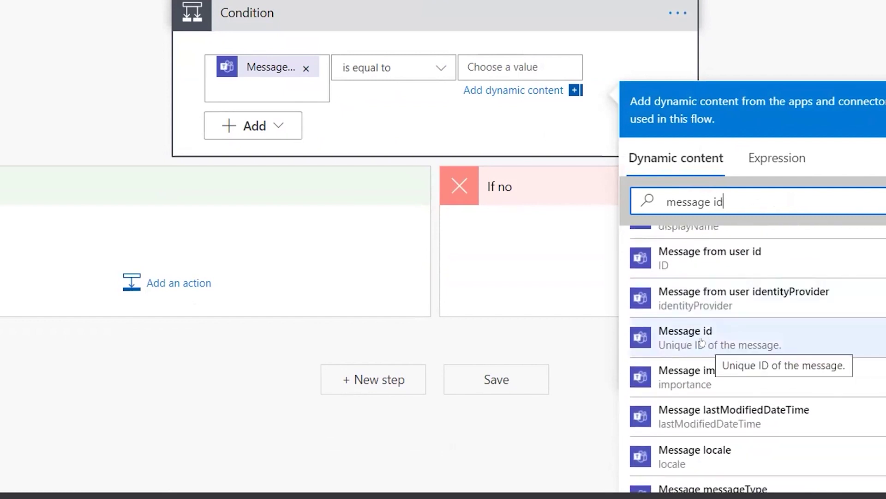
click(701, 342)
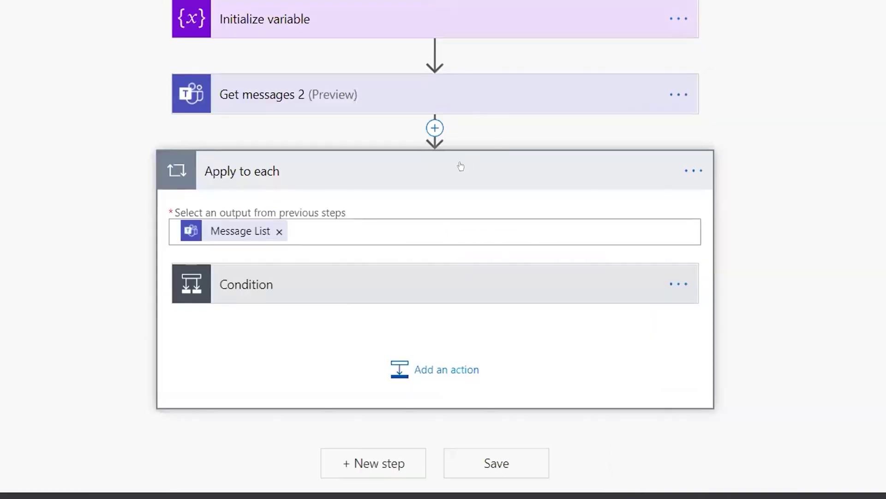
click(543, 289)
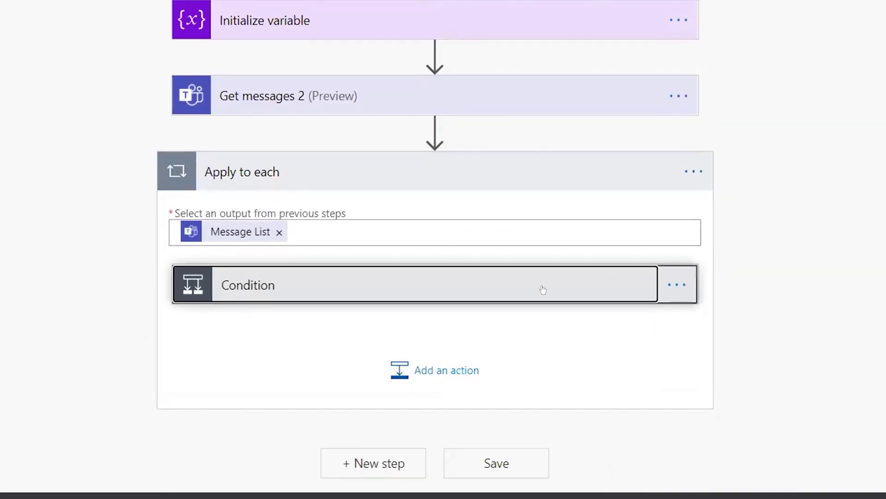
scroll(498, 160, down, 3)
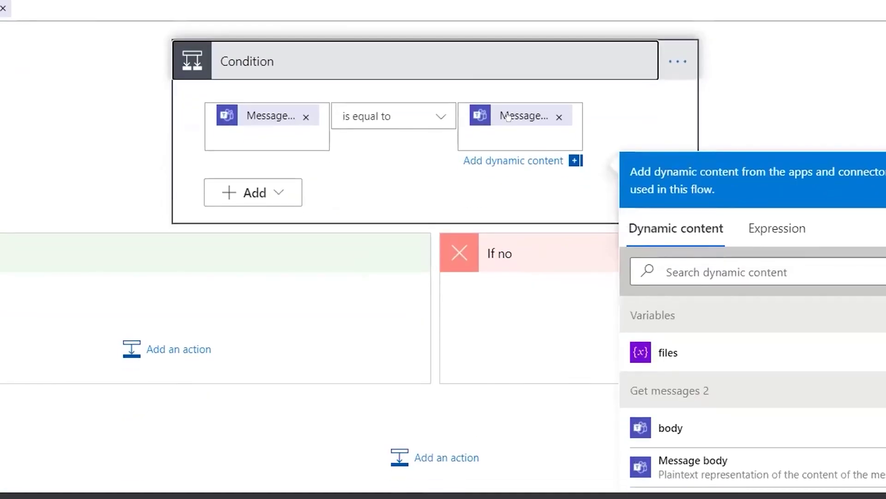
Review the Apply to each loop, its message ID condition, and the team and channel settings of Get messages 2.
scroll(551, 151, down, 3)
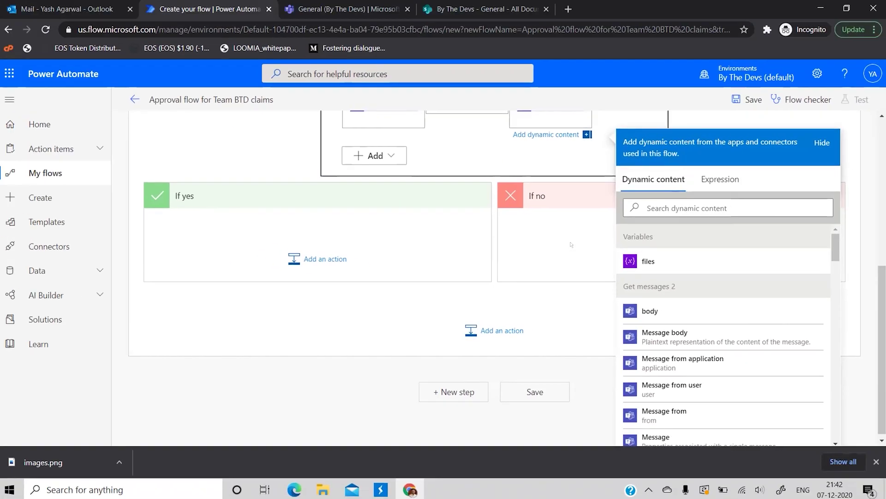
scroll(561, 103, up, 2)
scroll(571, 244, up, 2)
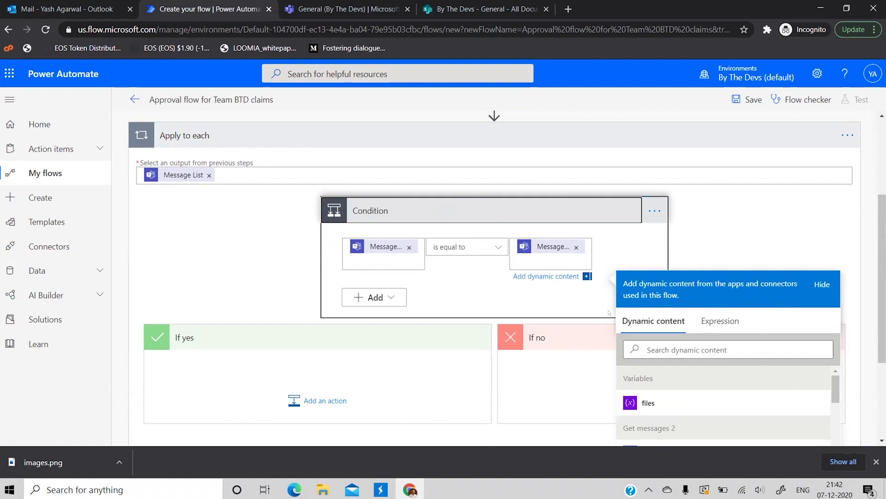
scroll(648, 335, down, 2)
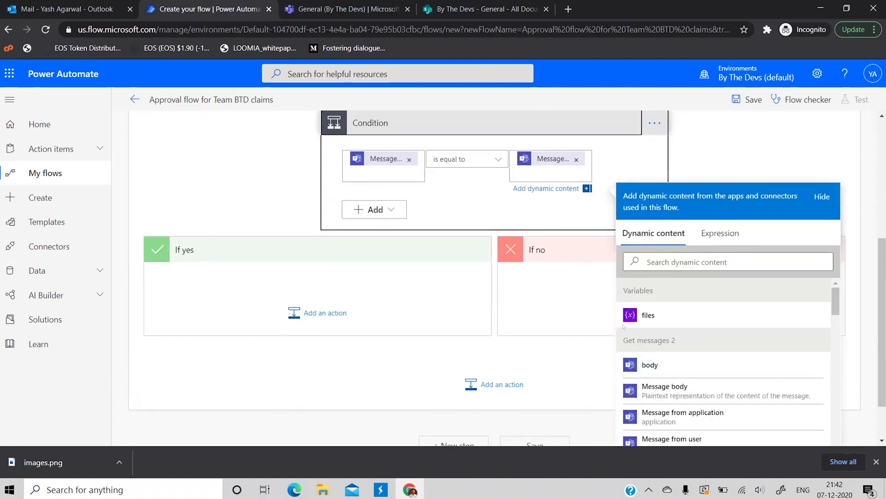
scroll(556, 310, up, 3)
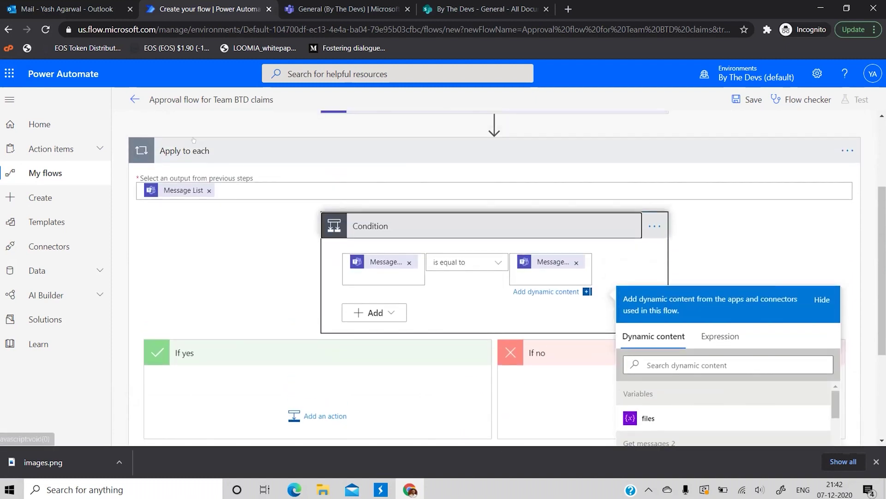
scroll(341, 215, up, 2)
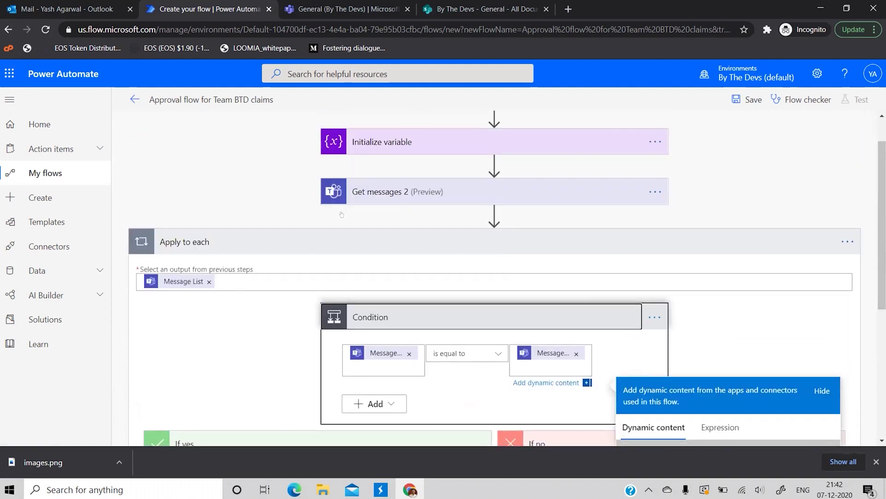
click(379, 198)
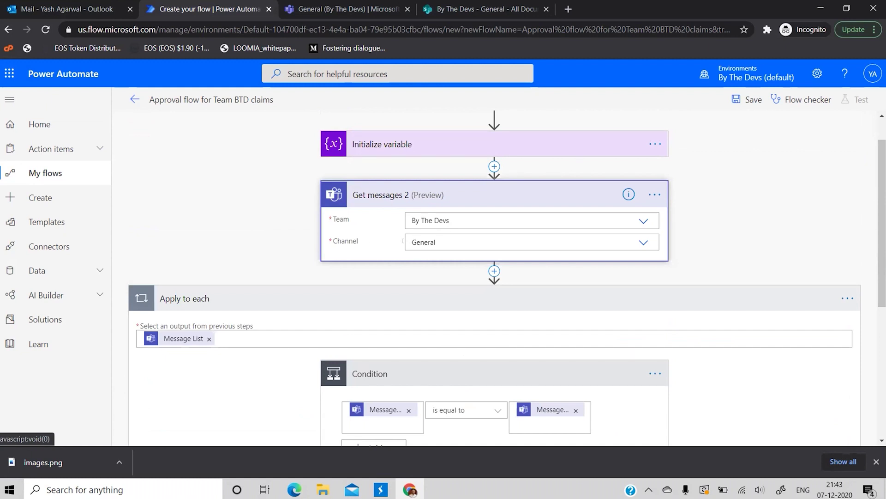
scroll(395, 194, up, 1)
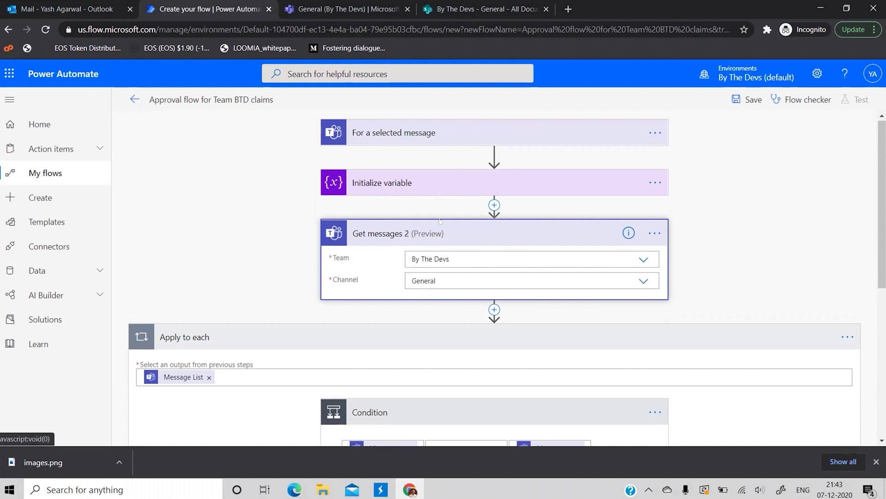
click(433, 233)
Add a second Condition action inside the If yes branch of the message ID condition.
scroll(467, 325, down, 5)
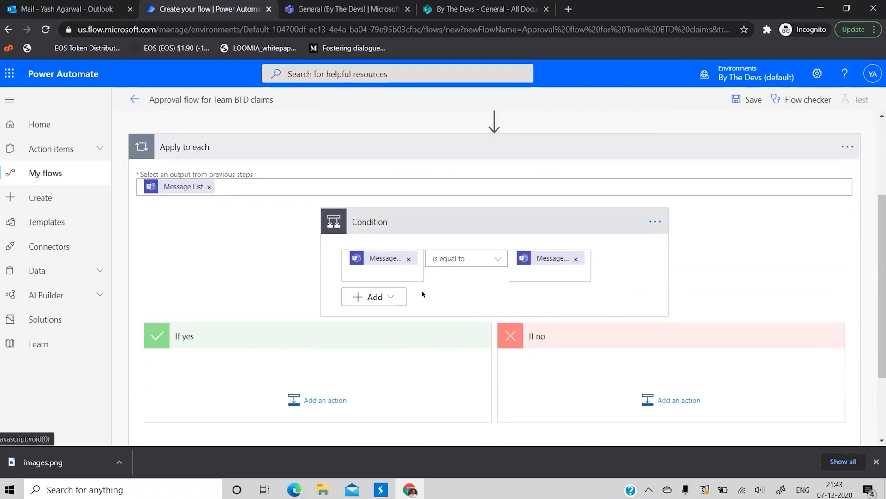
scroll(424, 357, down, 1)
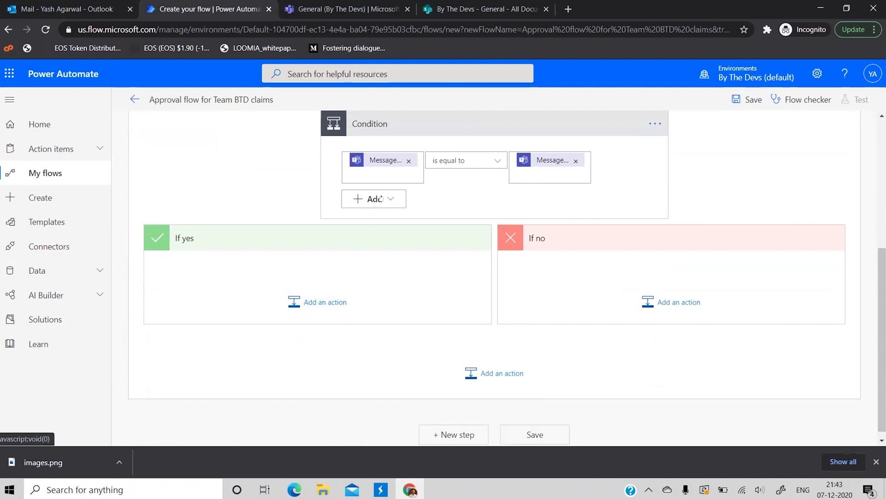
click(325, 303)
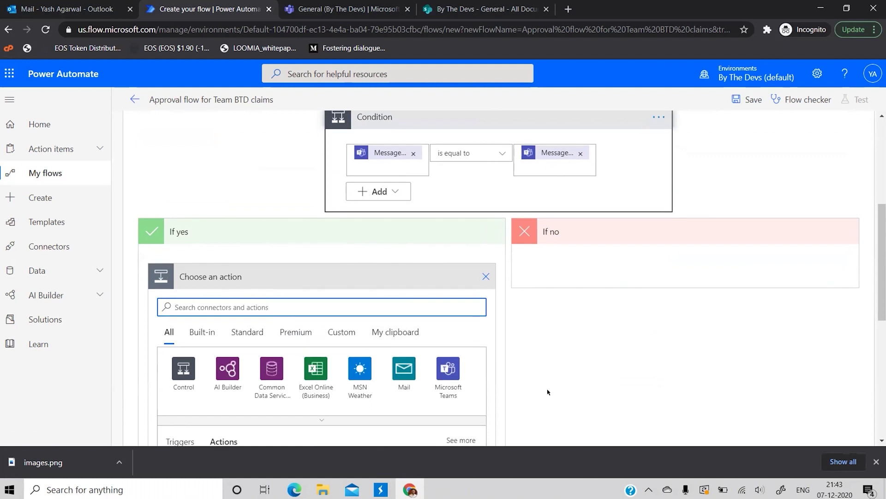
scroll(548, 391, down, 1)
text(conditio)
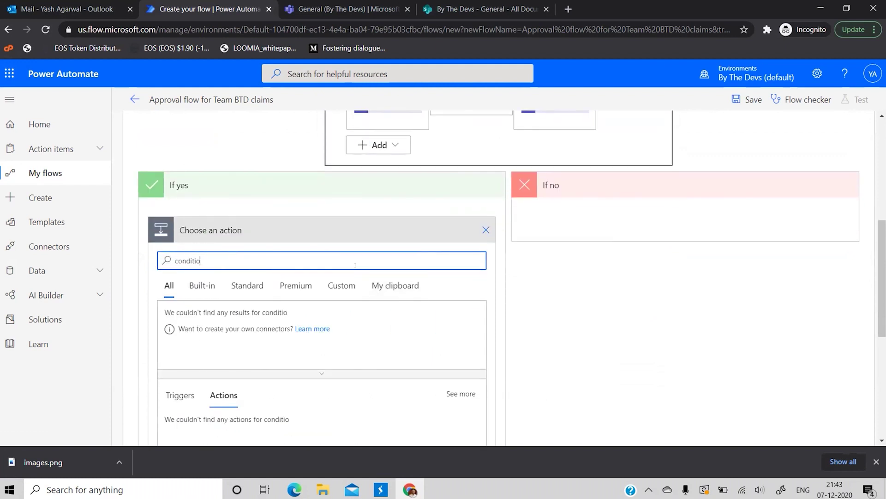
scroll(224, 340, down, 2)
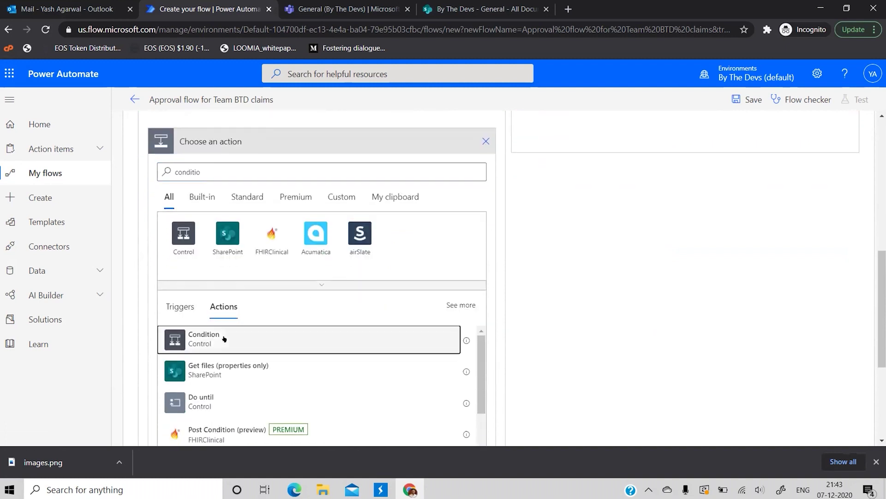
click(224, 340)
scroll(380, 252, up, 1)
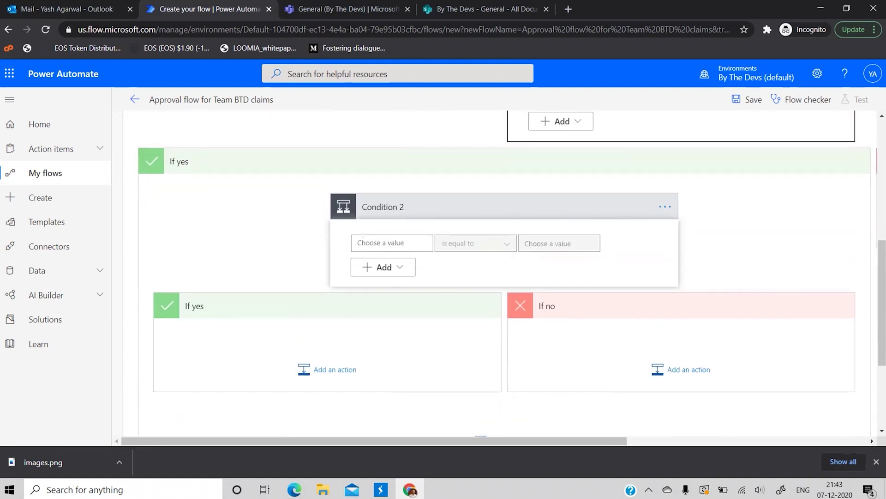
click(363, 237)
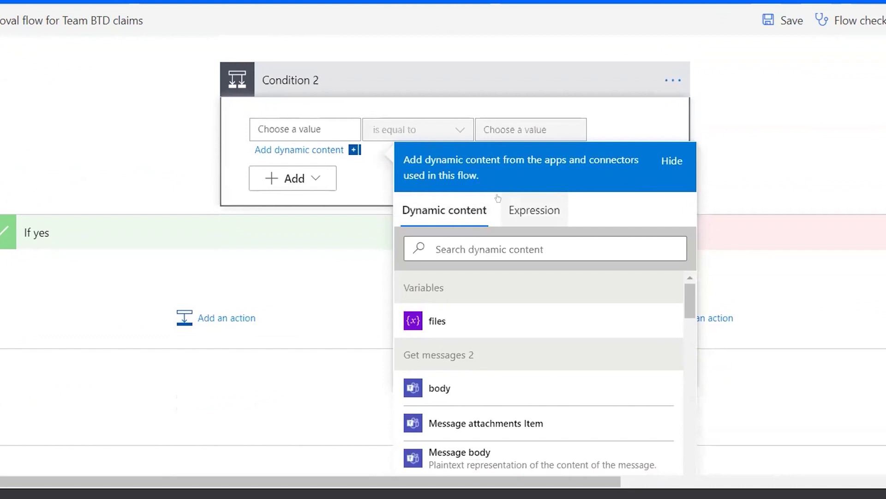
click(531, 210)
text(length)
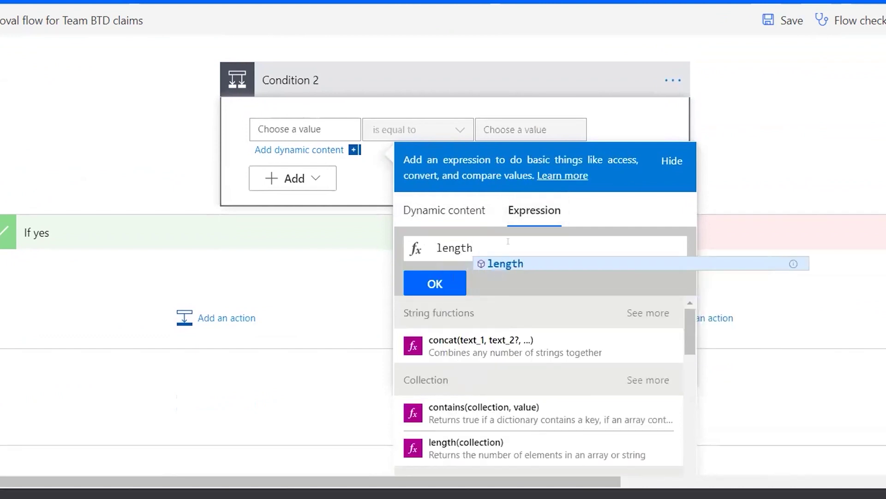
text(()
click(447, 220)
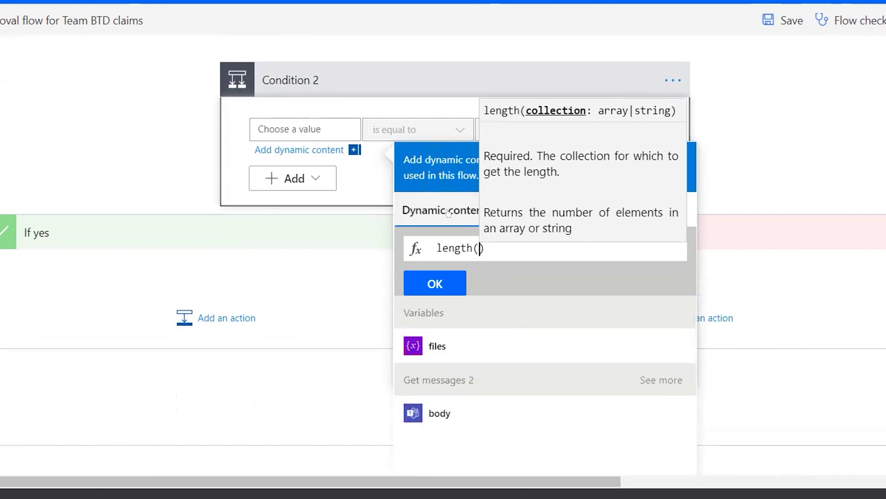
click(637, 379)
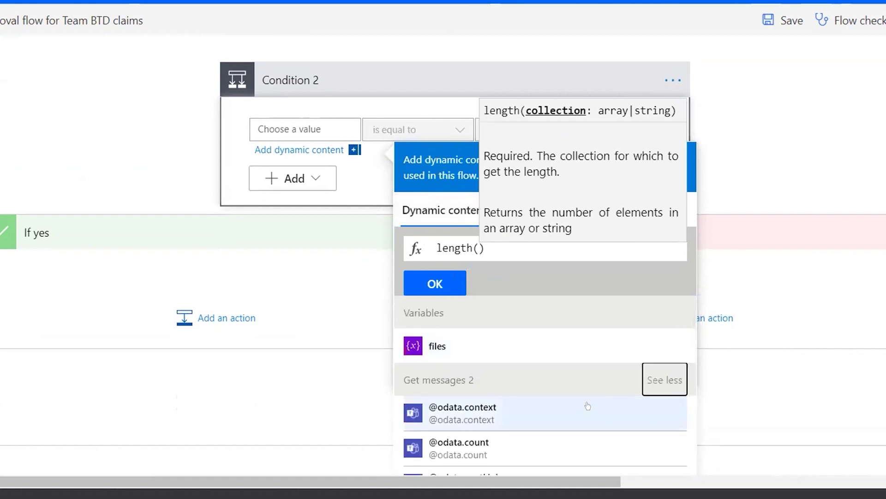
scroll(577, 397, down, 3)
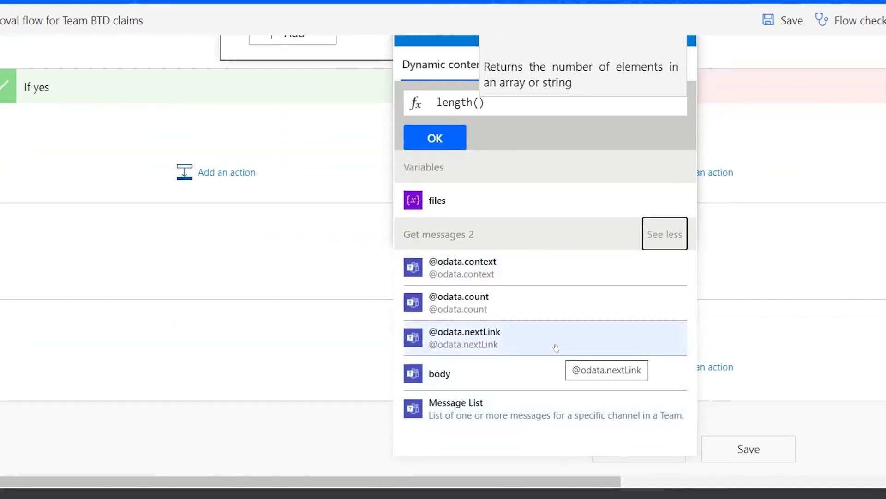
scroll(556, 348, up, 3)
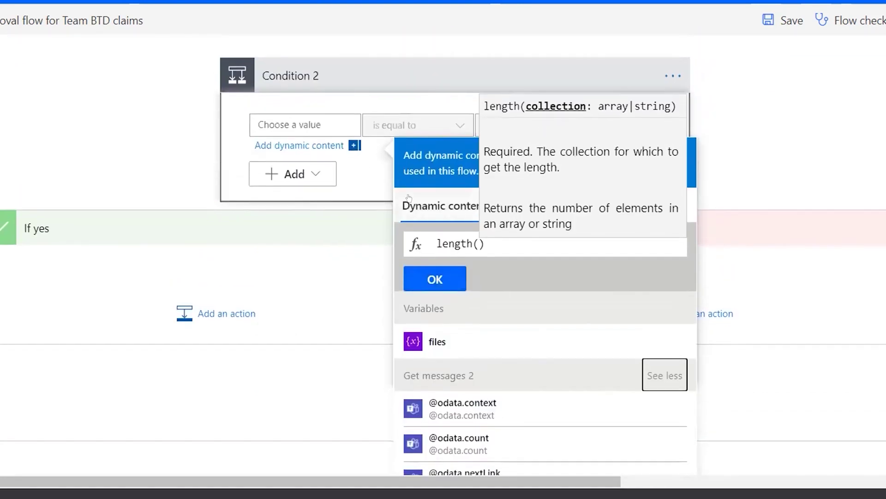
click(328, 136)
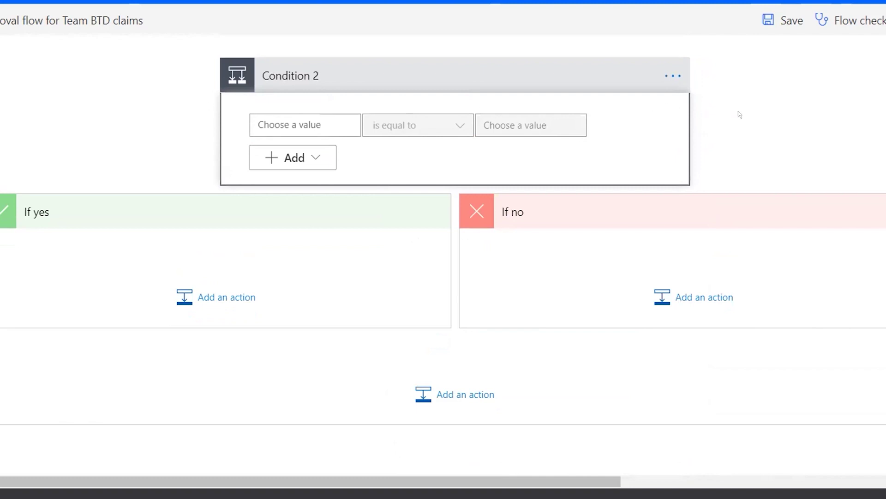
Insert the Message attachments value from Get messages 2 as the first value of Condition 2, and select it for reuse.
click(306, 112)
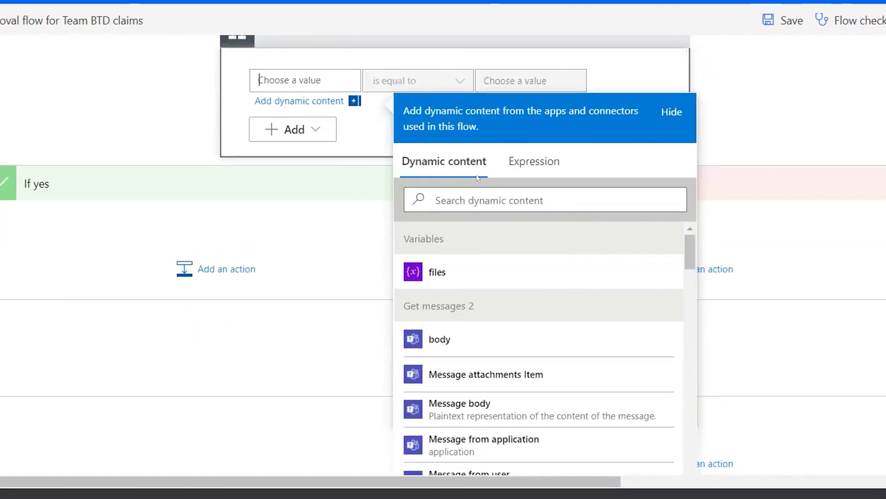
click(467, 190)
text(message atta)
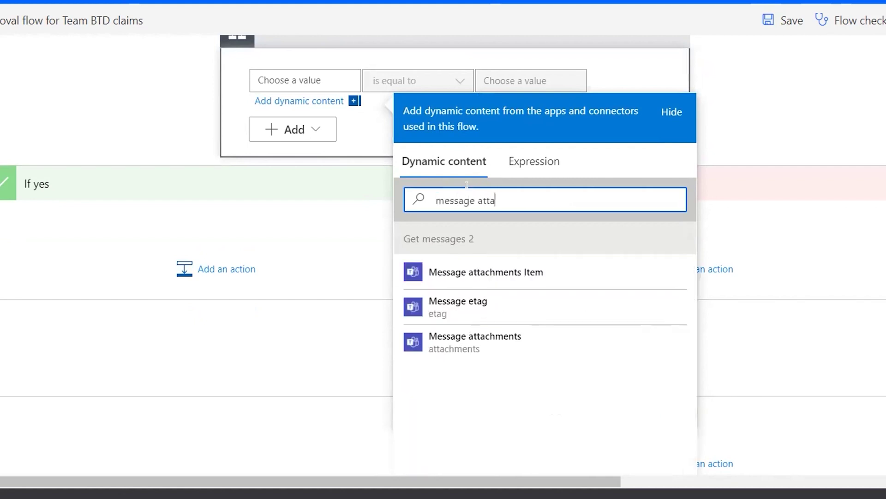
click(456, 348)
click(307, 100)
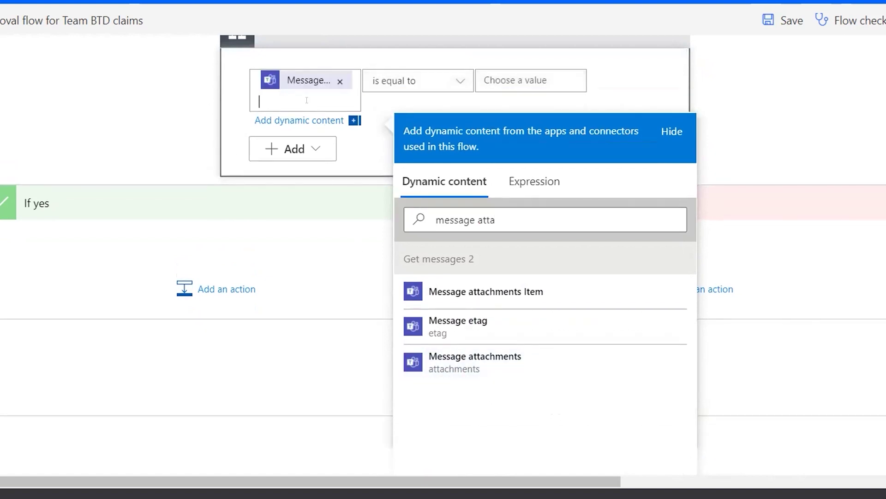
key(BackSpace)
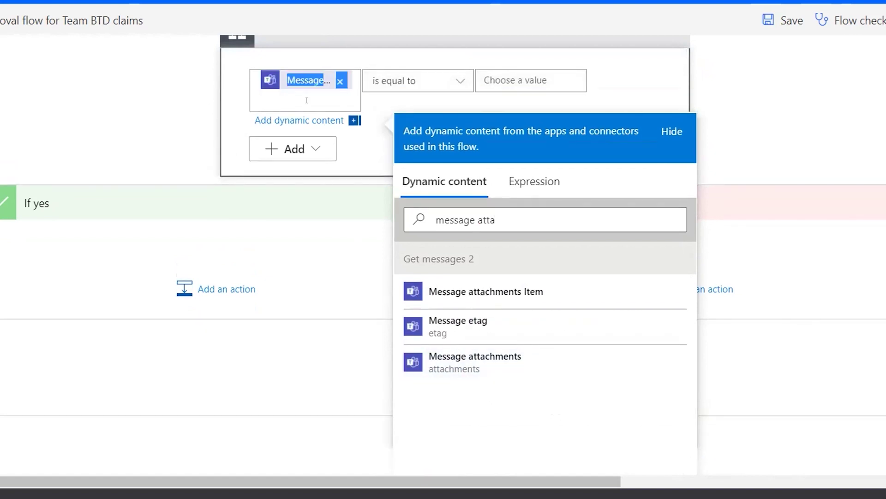
Replace the first value of Condition 2 with the expression length(items('Apply_to_each')?['attachments']).
click(535, 181)
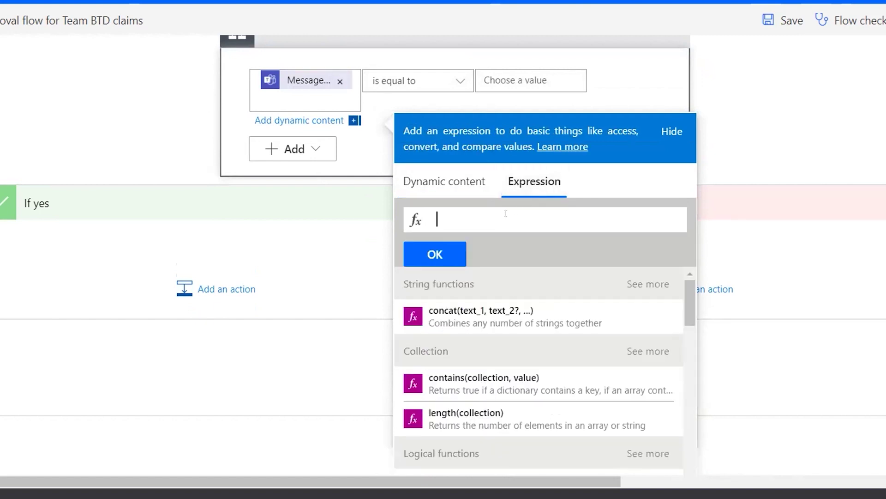
text(length)
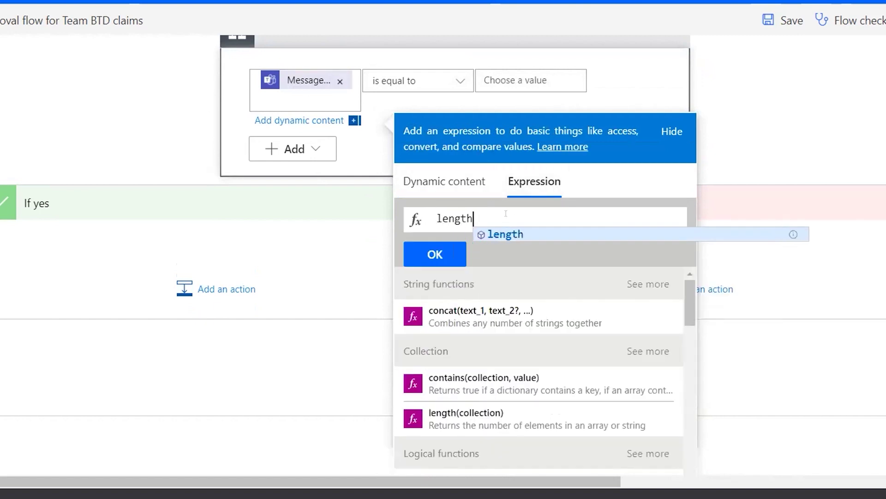
text(()
text(items('Apply_to_each')?['attachments'])
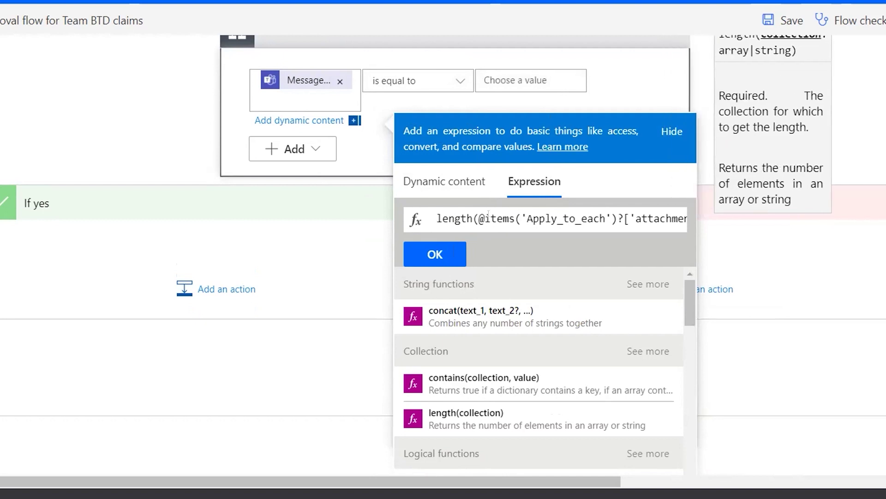
click(478, 216)
key(Delete)
key(ctrl+a)
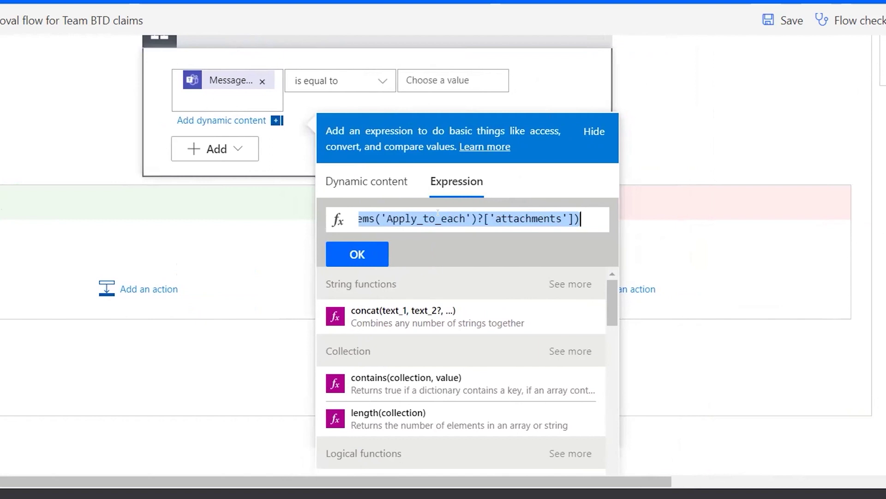
click(373, 245)
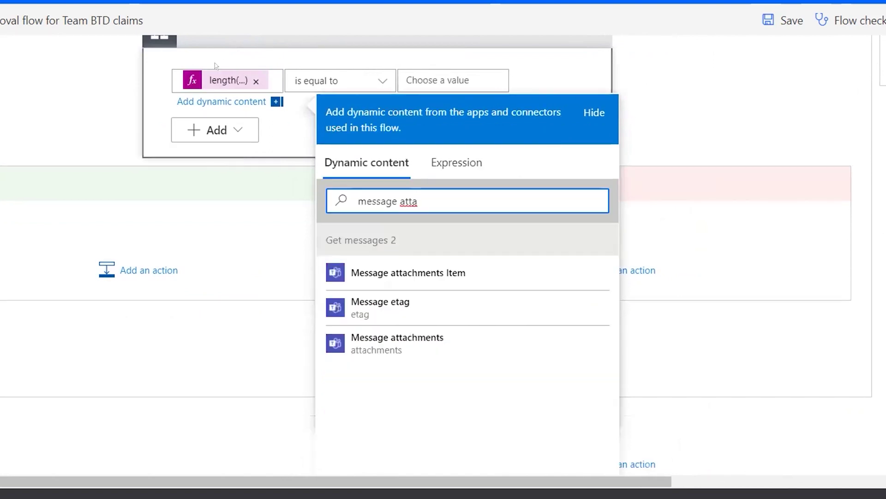
click(655, 113)
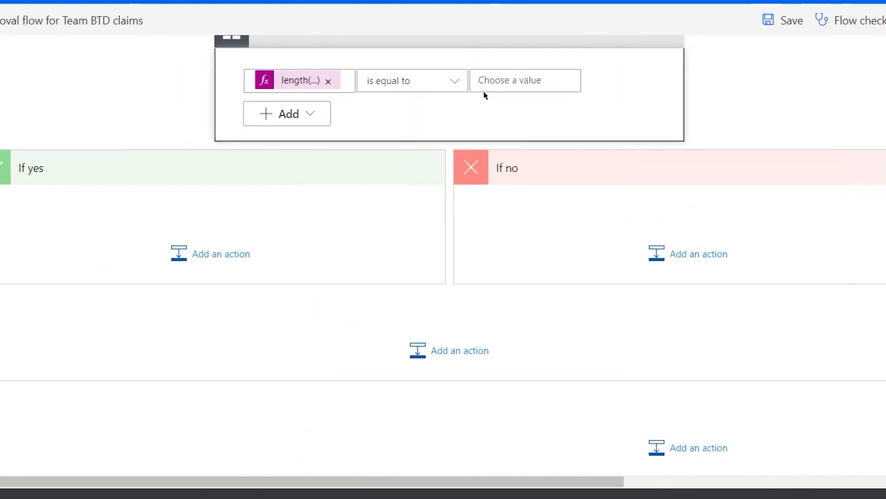
Set Condition 2 to check that the attachments length is greater than 0.
click(450, 121)
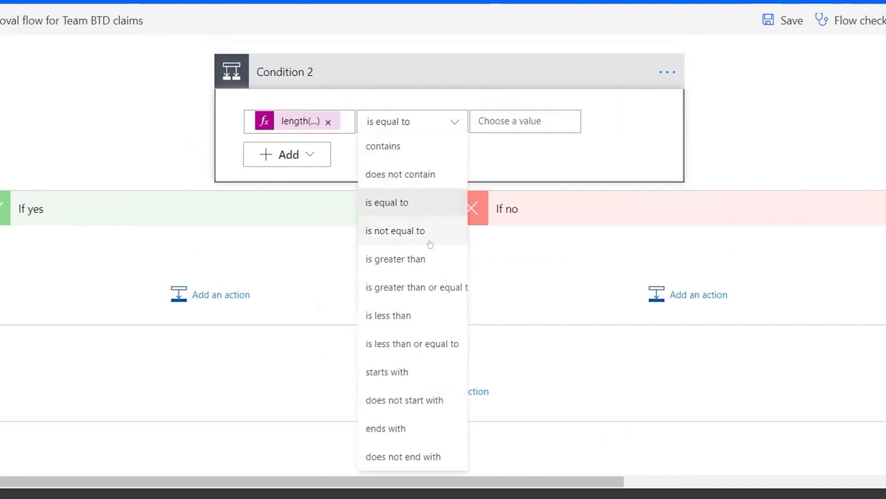
click(425, 262)
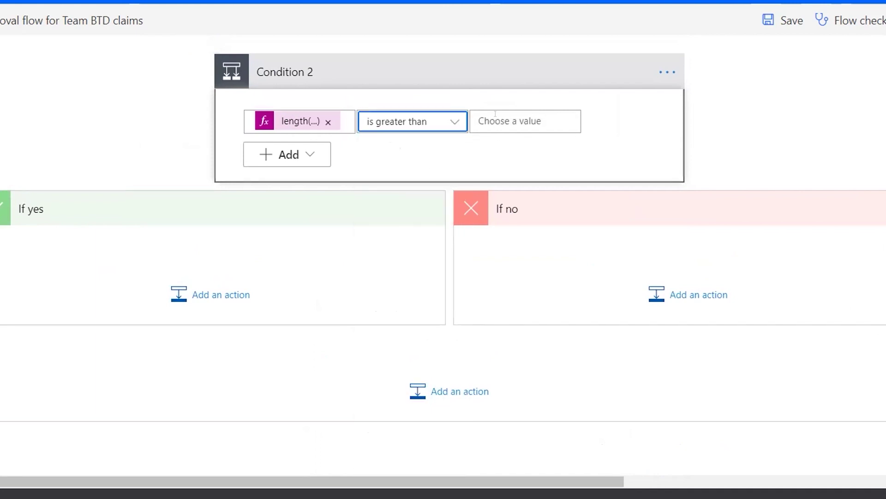
click(495, 114)
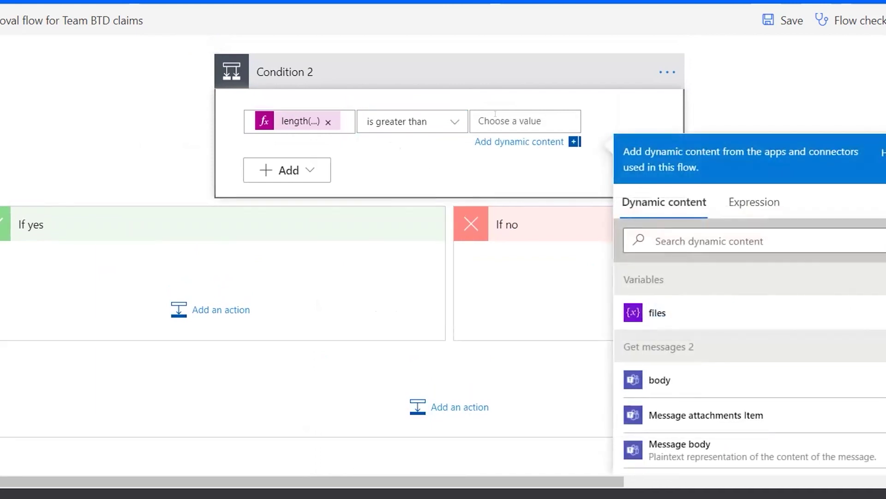
text(0)
click(153, 124)
Add the SharePoint action Get file content using path to the If yes branch of Condition 2.
scroll(198, 145, down, 1)
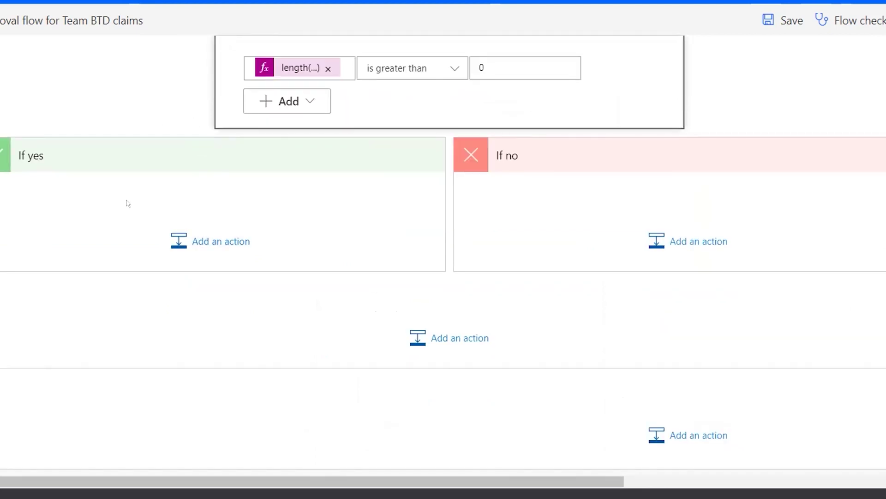
click(191, 236)
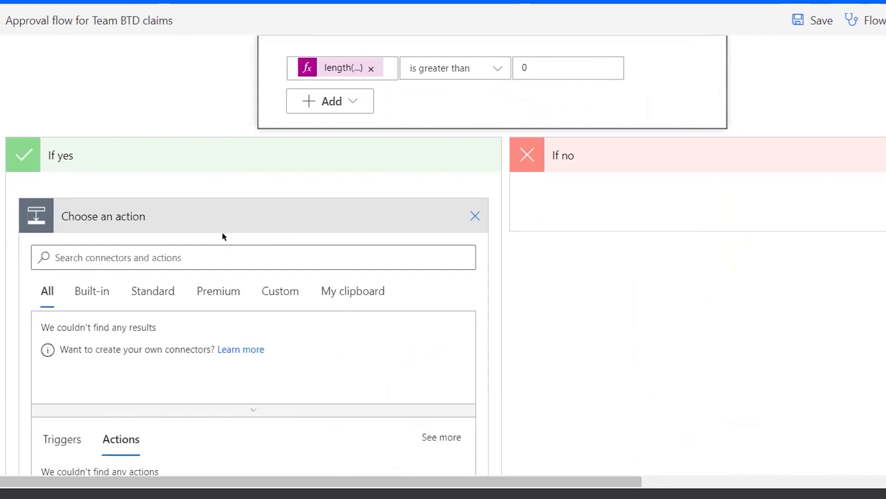
scroll(223, 236, down, 1)
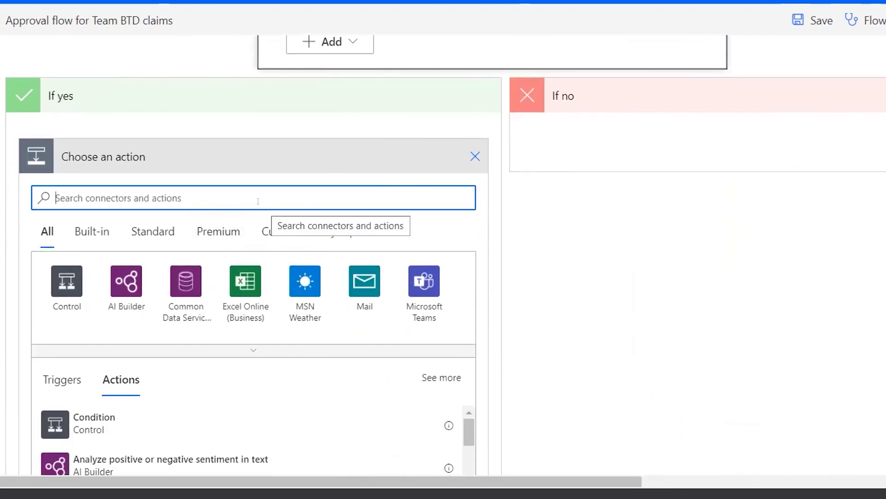
text(get f)
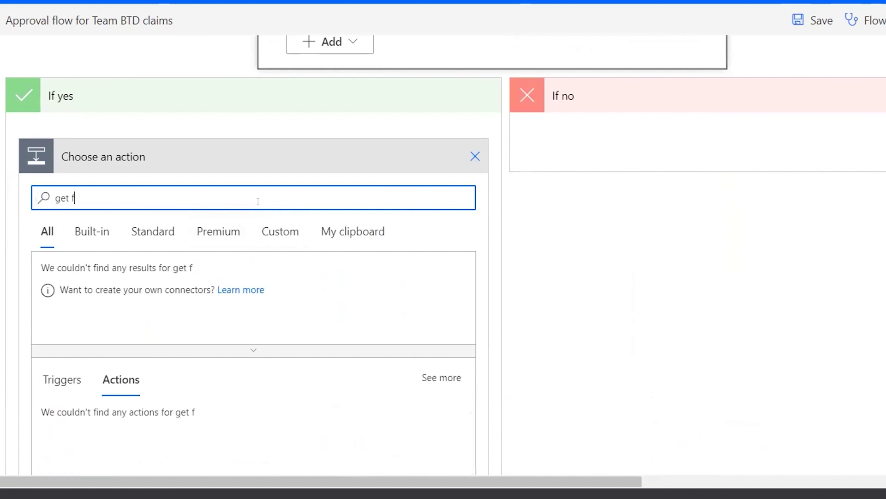
text(ile content from share)
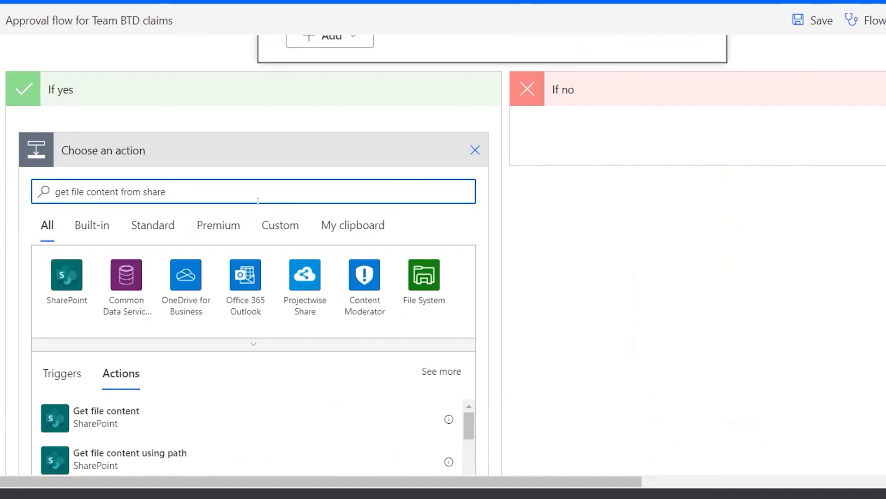
scroll(214, 324, down, 2)
click(188, 358)
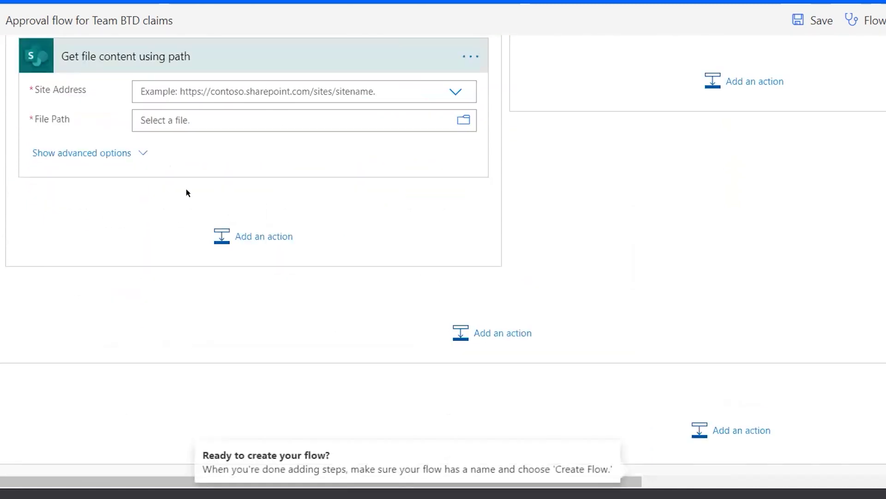
Set the site address of Get file content using path to the By The Devs SharePoint site.
scroll(187, 190, up, 3)
click(244, 236)
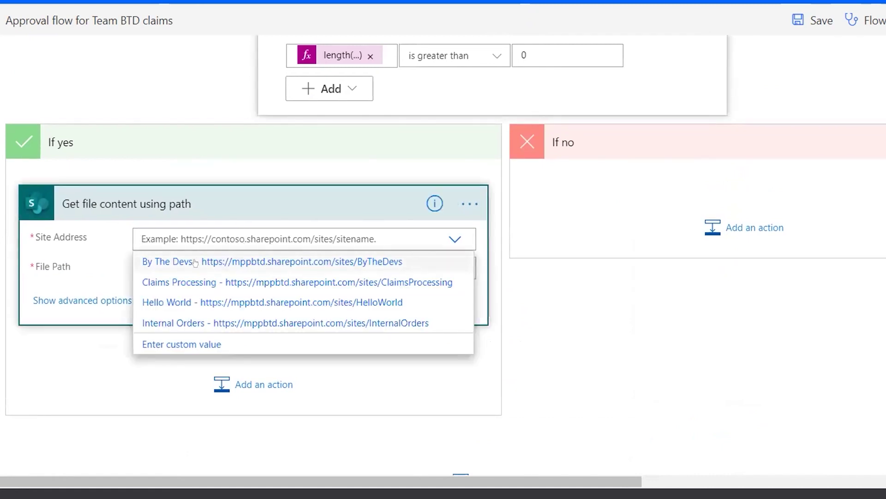
click(216, 263)
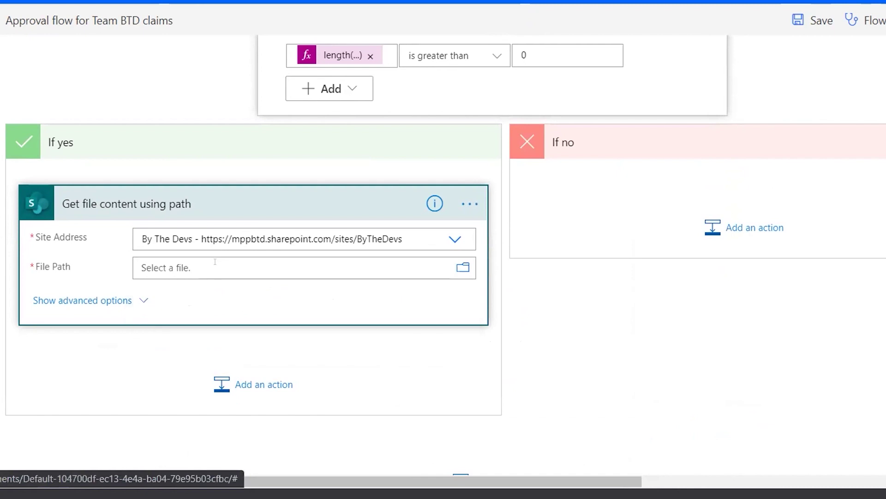
Choose /Shared Documents/General/C1.pdf as the file path of Get file content using path, and select the whole path text.
click(266, 262)
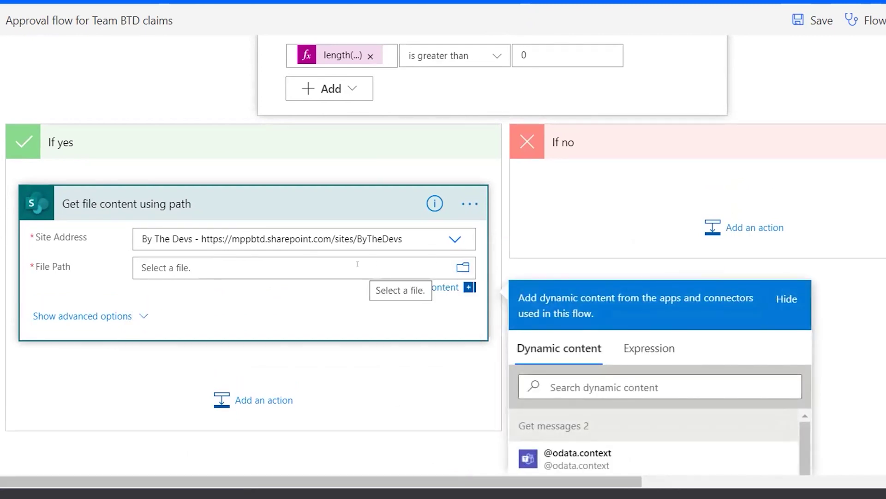
click(462, 268)
scroll(358, 267, up, 2)
scroll(557, 217, down, 4)
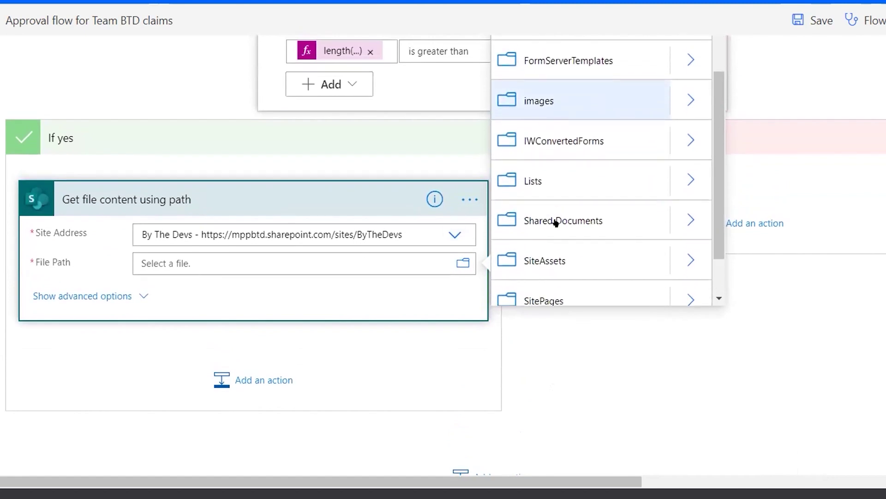
click(691, 186)
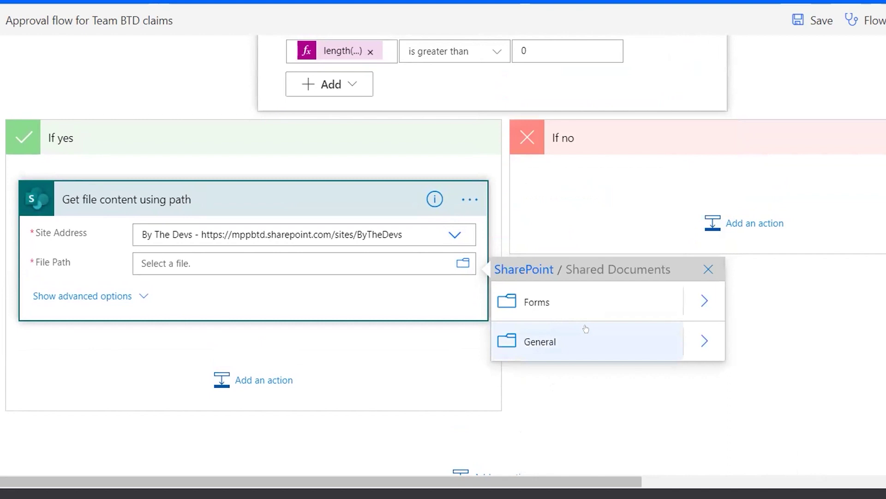
click(702, 343)
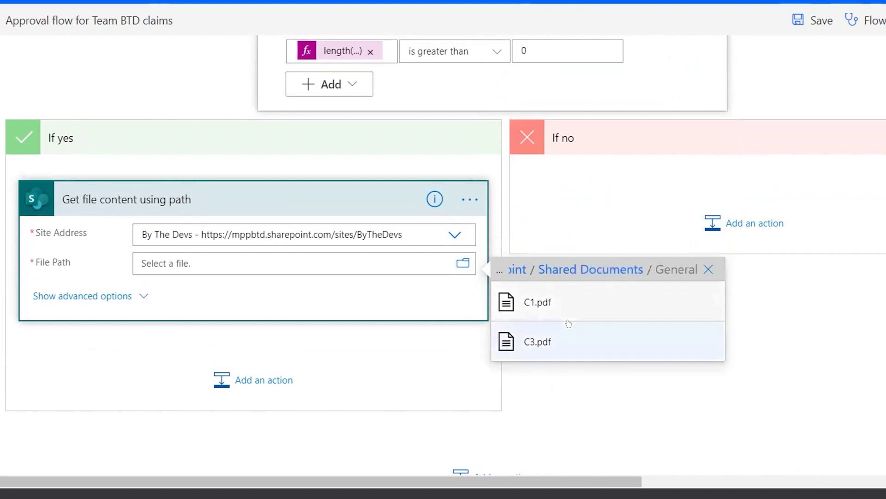
click(538, 303)
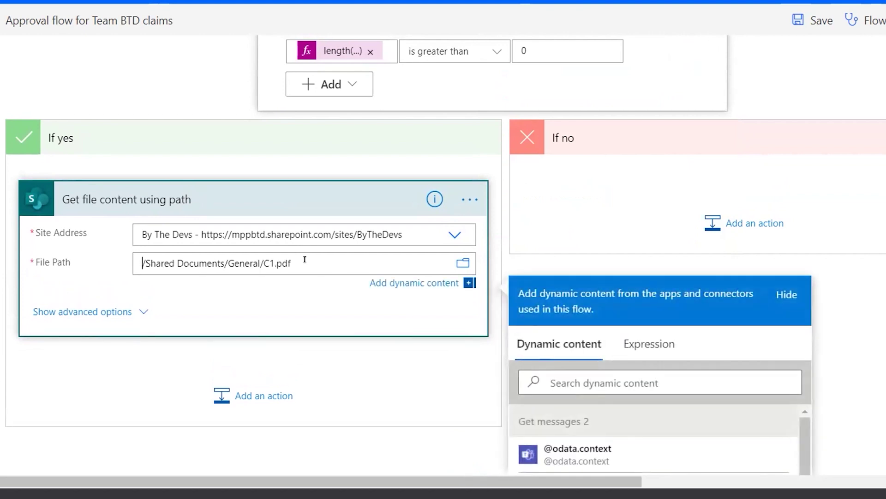
drag(305, 260, 125, 254)
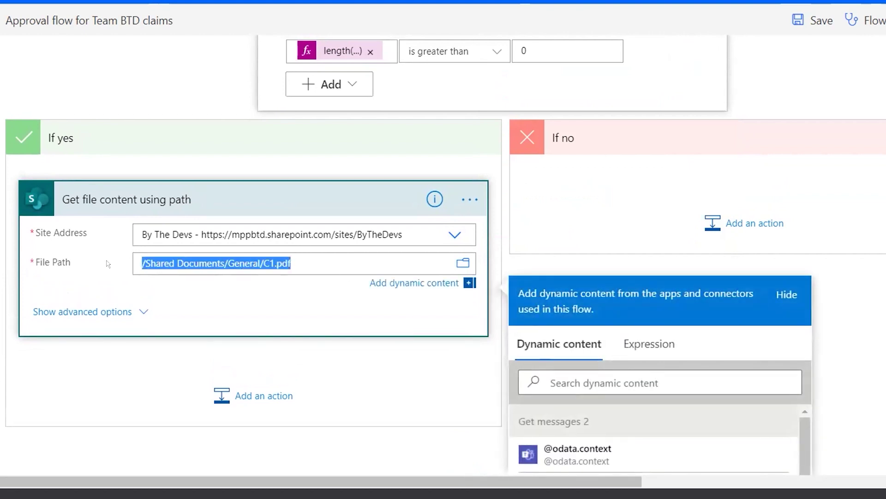
Replace the file path of Get file content using path with /Shared Documents/General/ and collapse the action.
key(BackSpace)
text(/Shared Docium)
key(BackSpace)
key(BackSpace)
key(BackSpace)
text(uments)
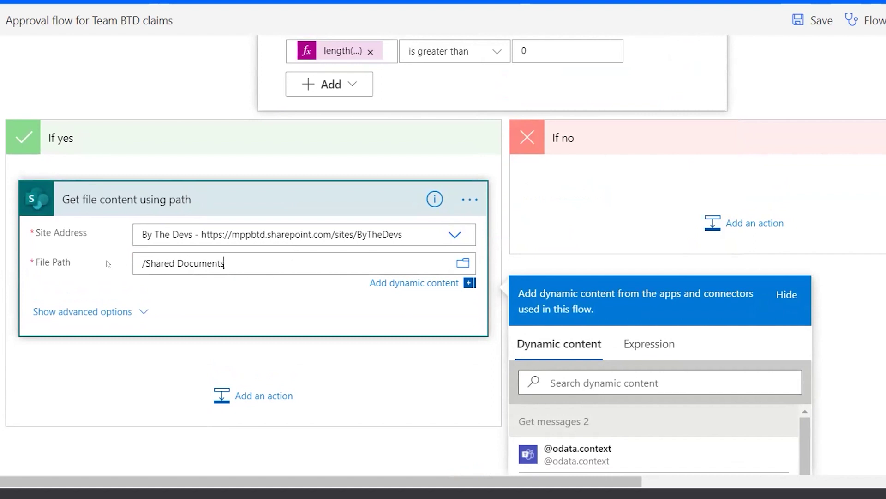
text(/General/)
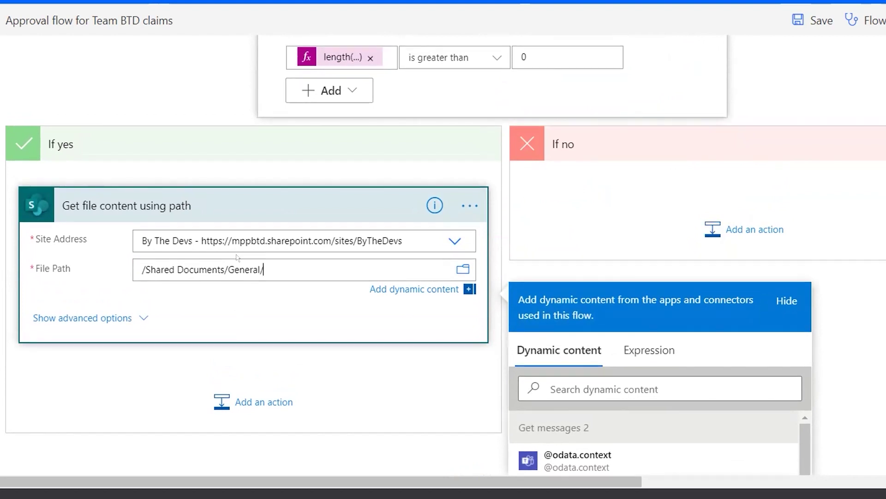
scroll(253, 223, up, 1)
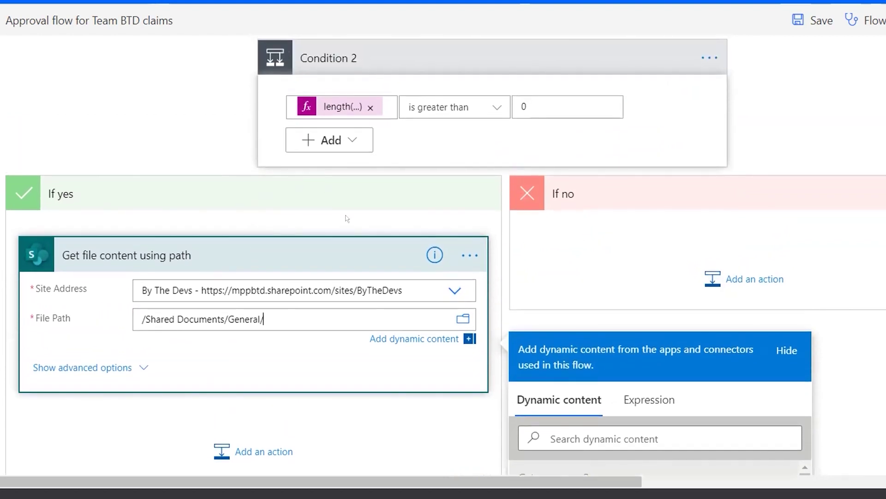
click(218, 261)
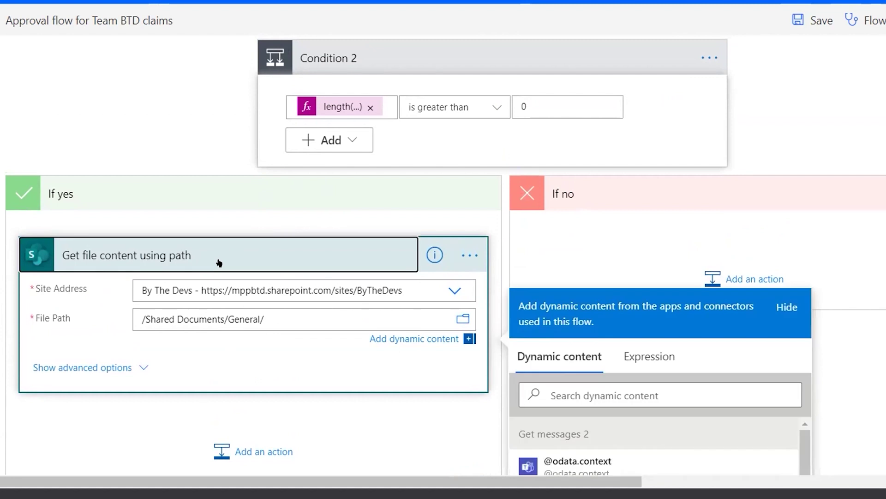
Add an Apply to each control after Get file content using path in the If yes branch of Condition 2.
click(247, 294)
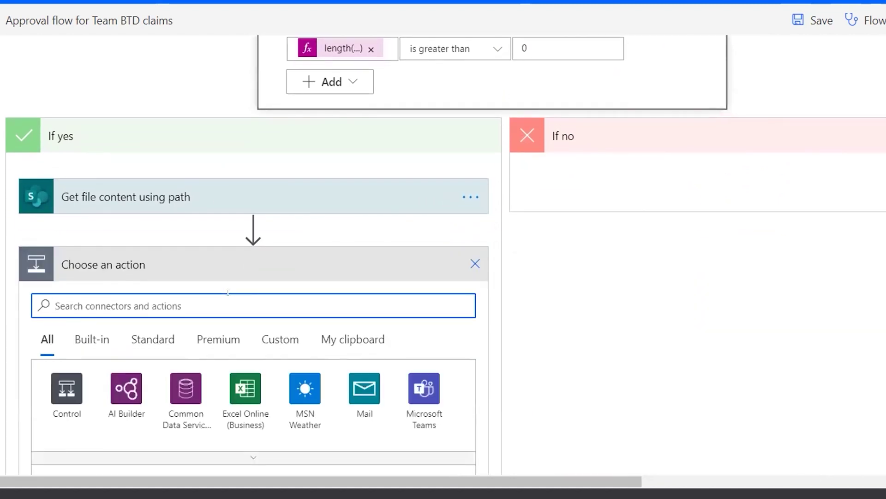
text(apply e)
key(BackSpace)
text(to)
scroll(227, 296, down, 3)
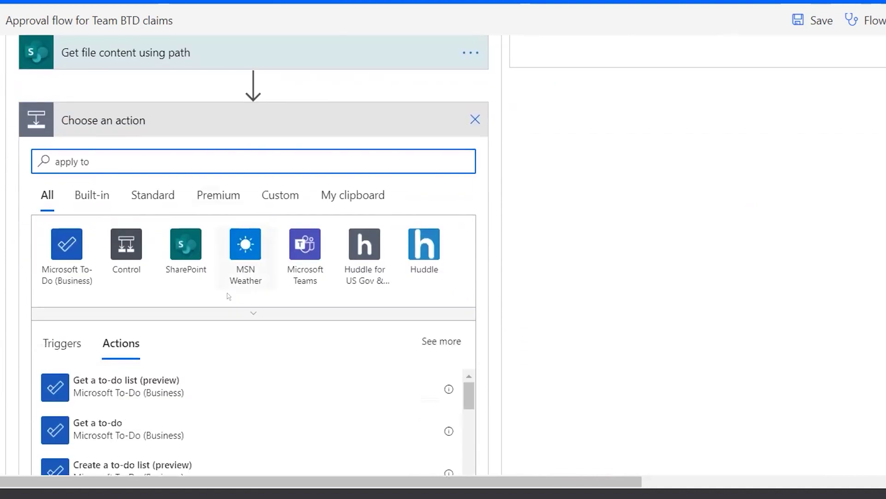
click(126, 245)
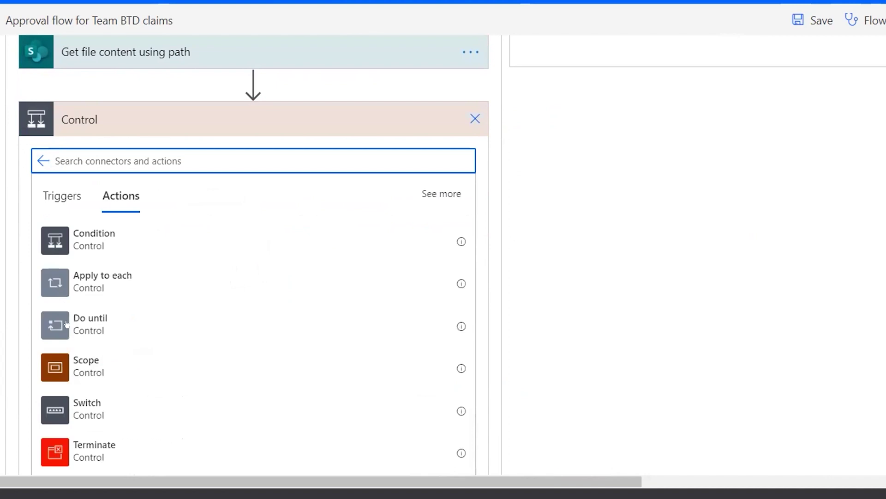
click(124, 277)
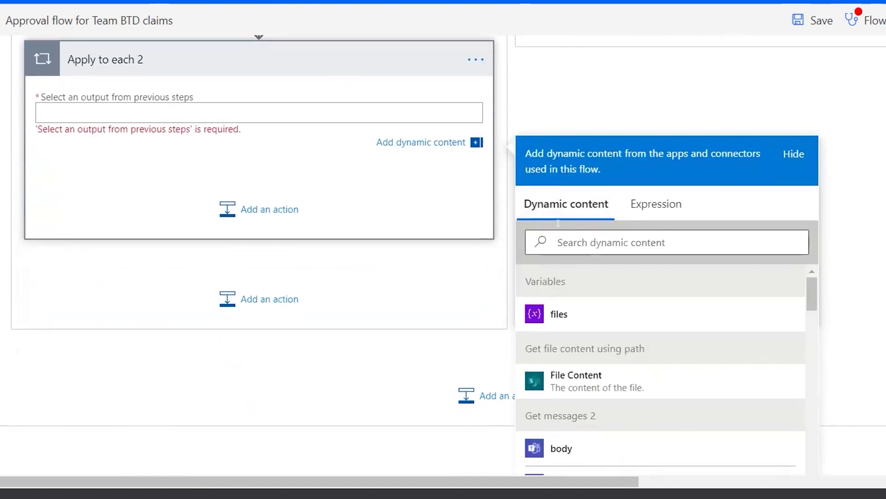
Set Apply to each 2 to loop over Message attachments from Get messages 2, and move Get file content using path inside the loop.
click(556, 232)
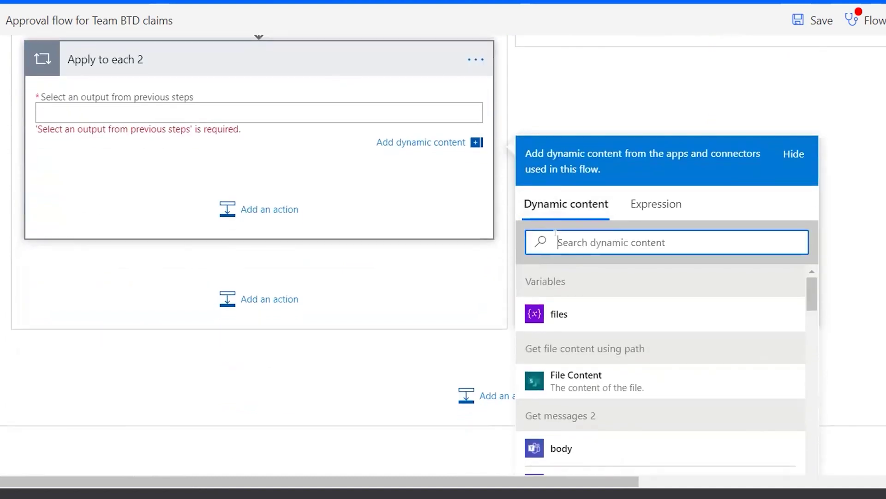
text(attac)
click(589, 363)
scroll(124, 151, up, 2)
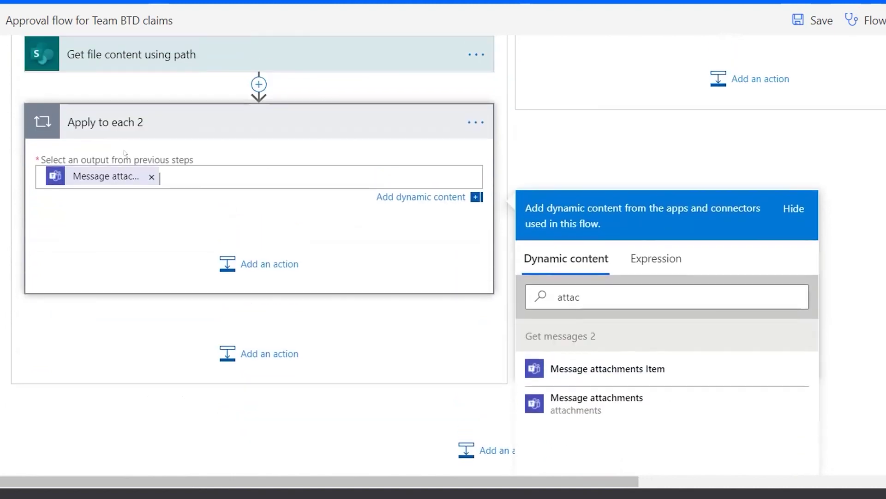
drag(202, 97, 234, 249)
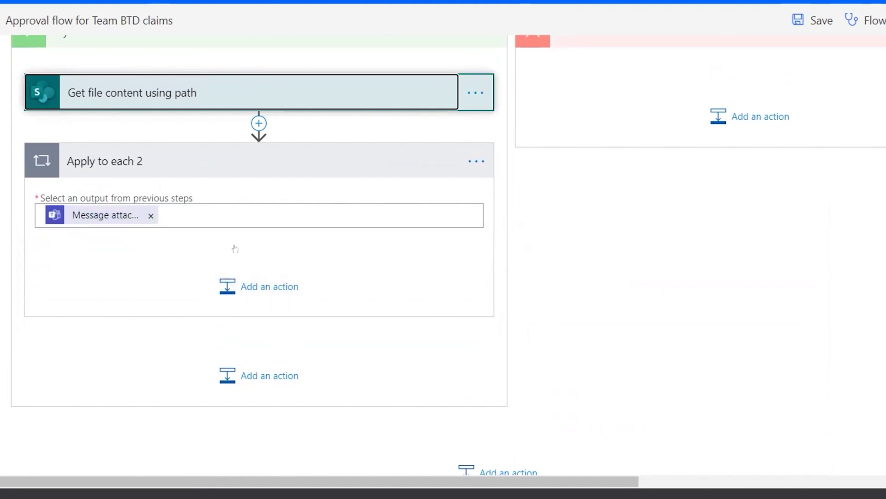
Append the expression items('Apply_to_each_2')?['name'] to the file path of Get file content using path.
click(297, 256)
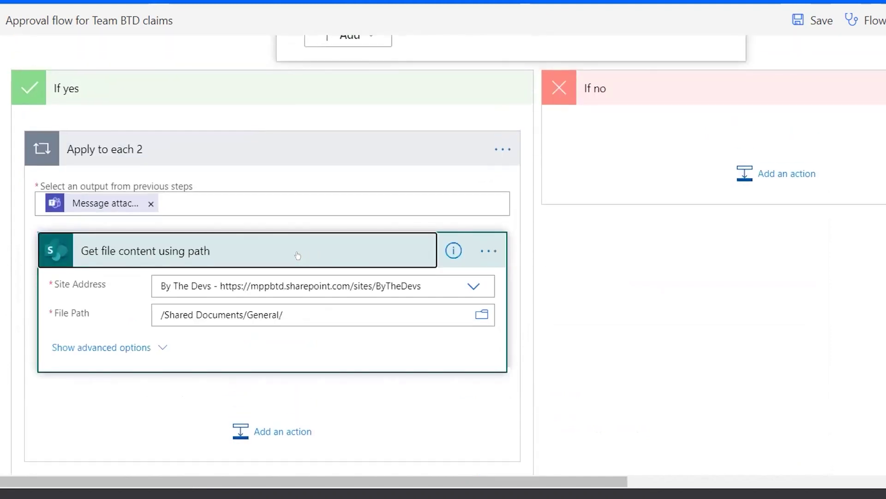
scroll(323, 337, down, 1)
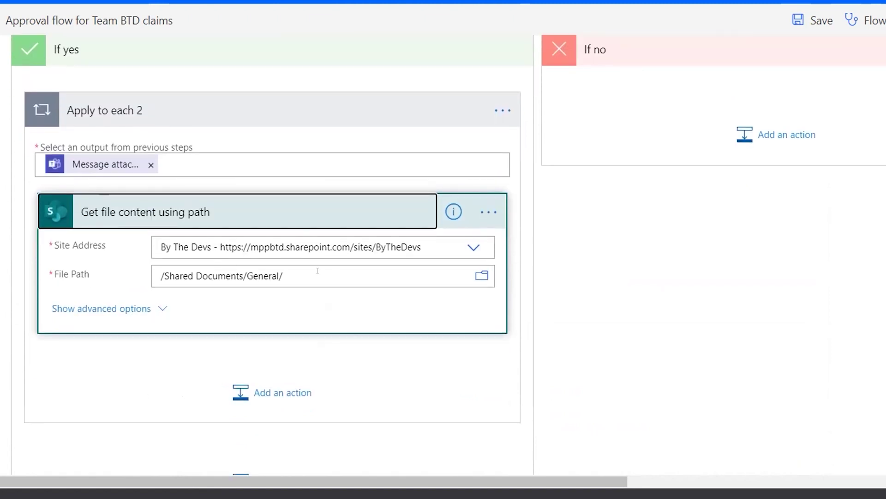
click(318, 271)
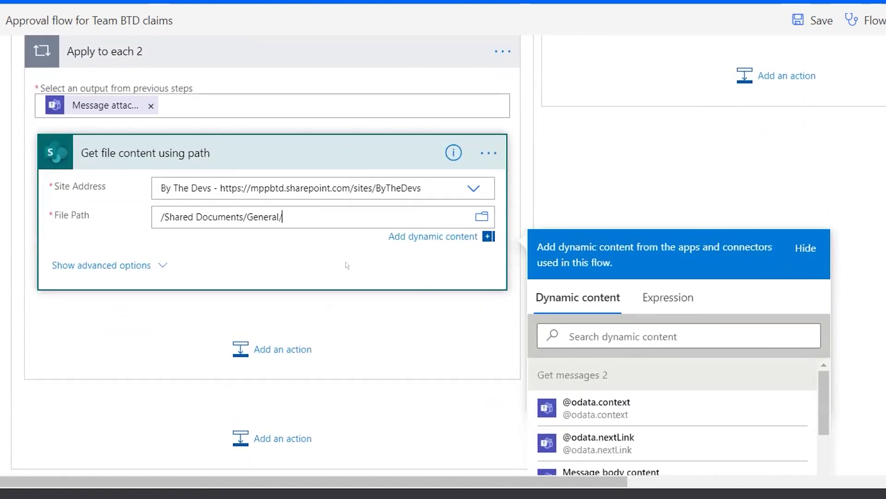
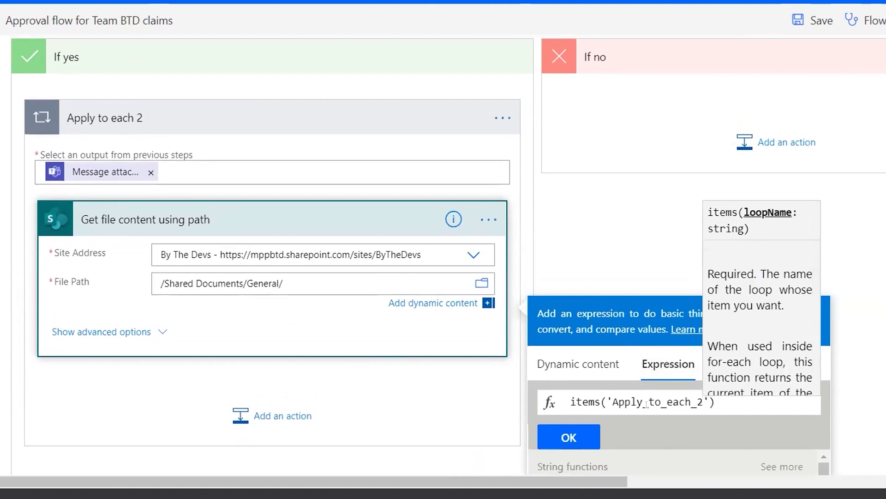
scroll(735, 403, down, 2)
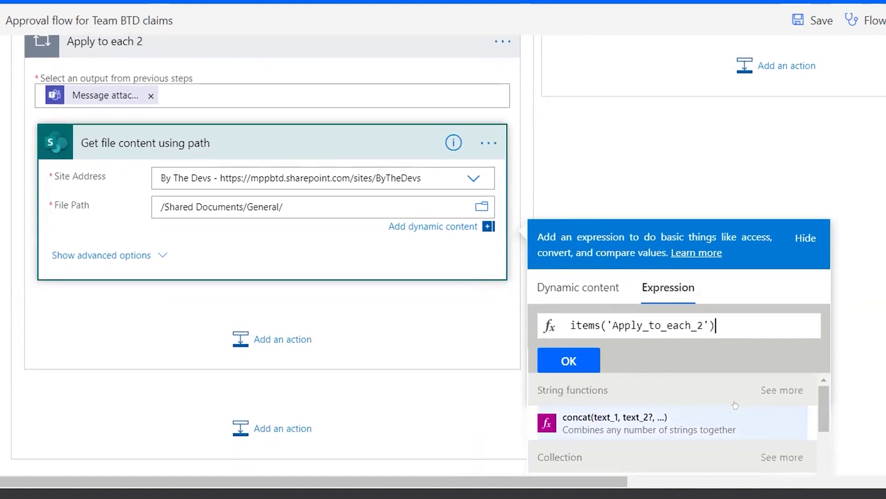
text(?['name)
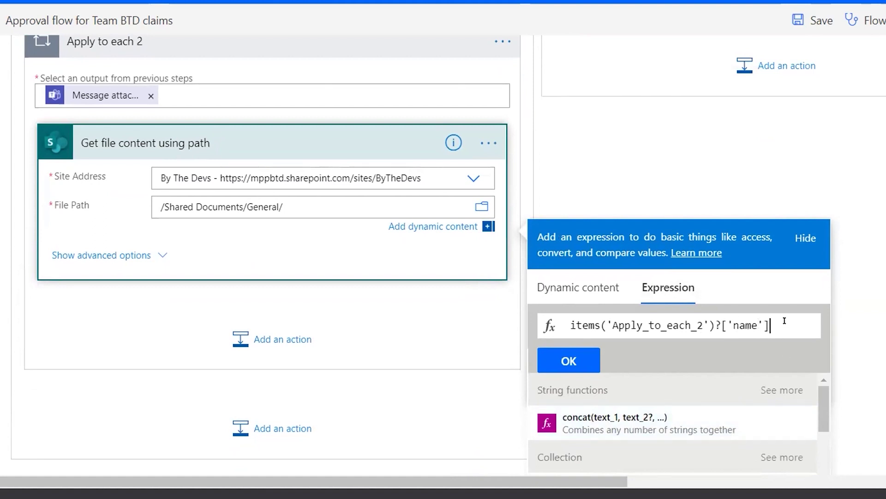
click(569, 360)
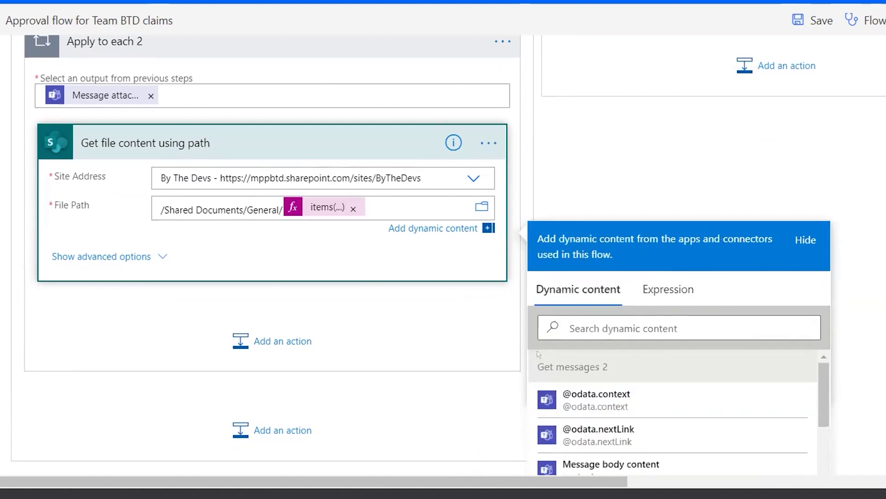
Copy the items('Apply_to_each_2')?['name'] expression from the file path of Get file content using path.
click(326, 209)
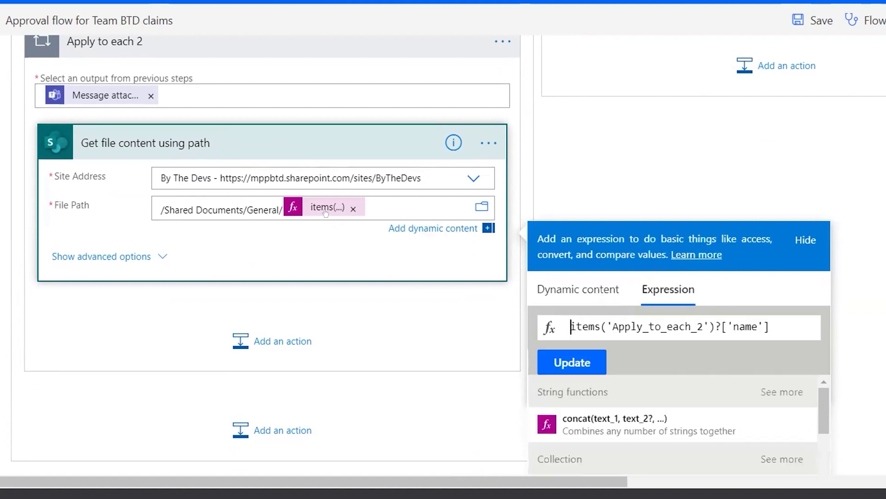
triple_click(656, 326)
key(ctrl+c)
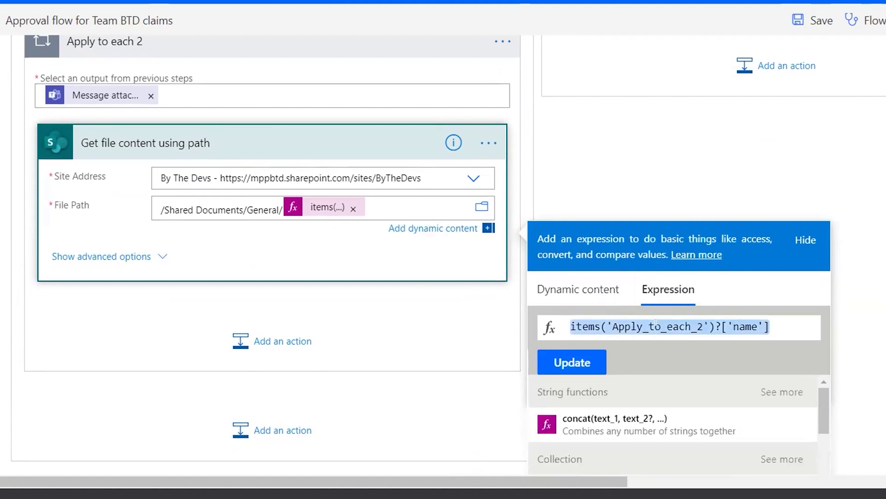
click(609, 178)
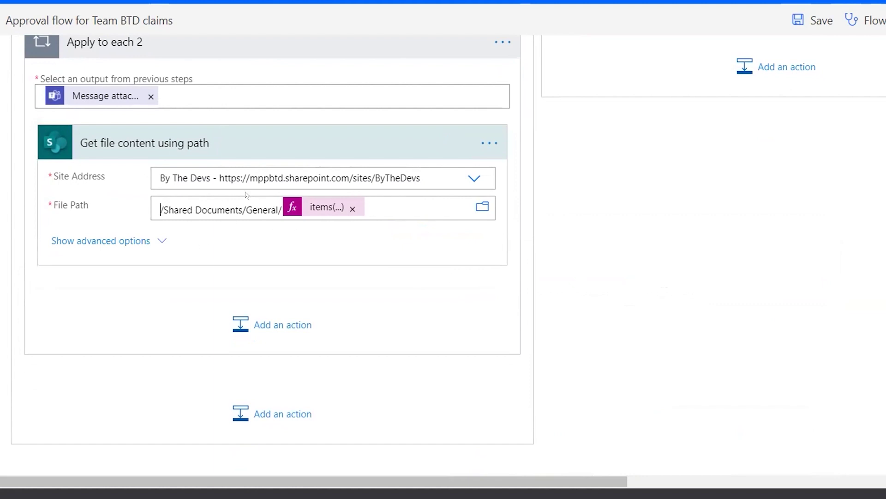
Add an Append to array variable action after Get file content using path inside Apply to each 2, and choose the files variable.
click(266, 324)
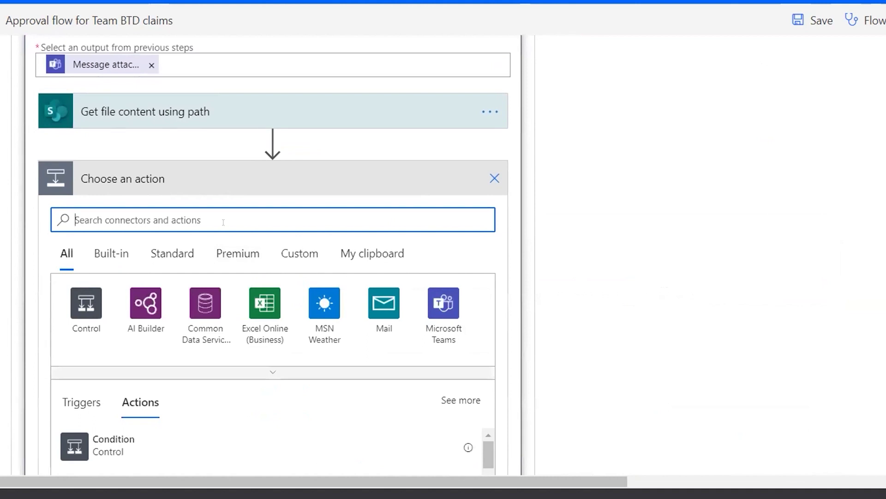
text(append)
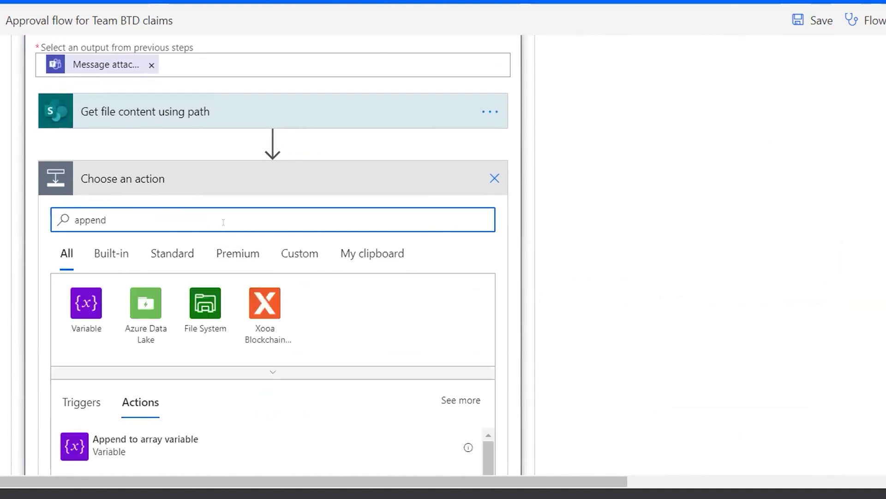
scroll(194, 300, down, 2)
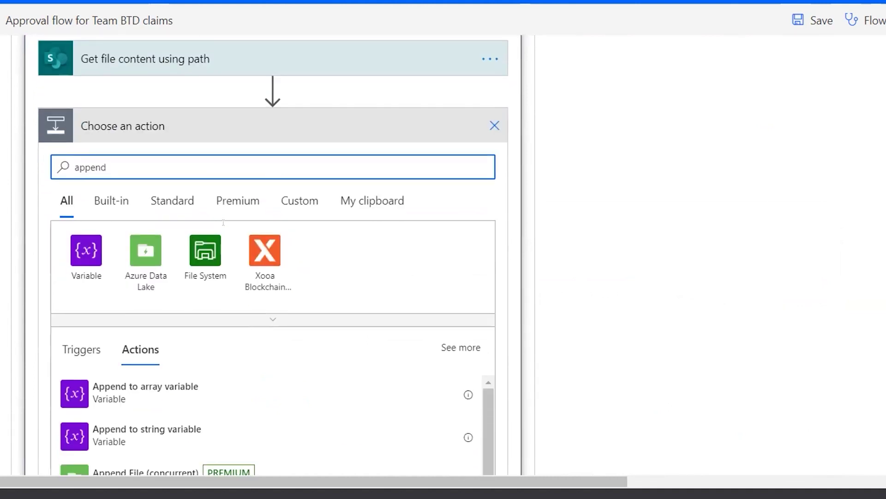
click(144, 387)
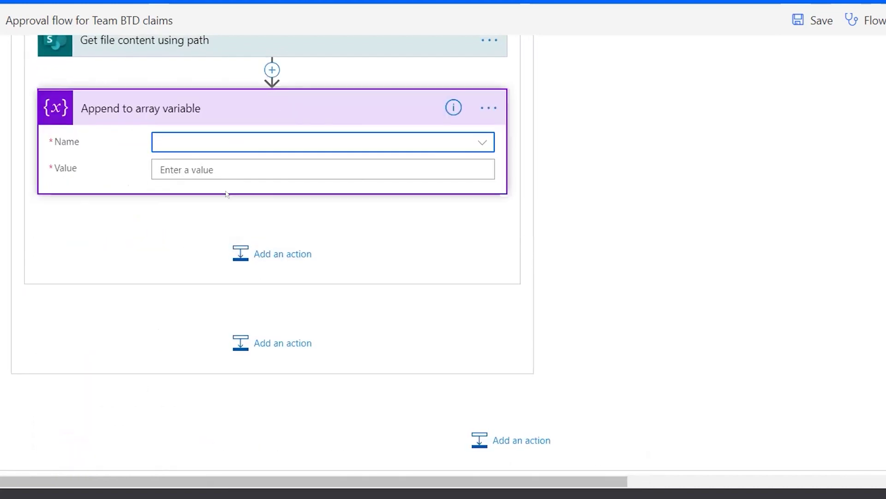
click(193, 147)
click(194, 147)
click(194, 146)
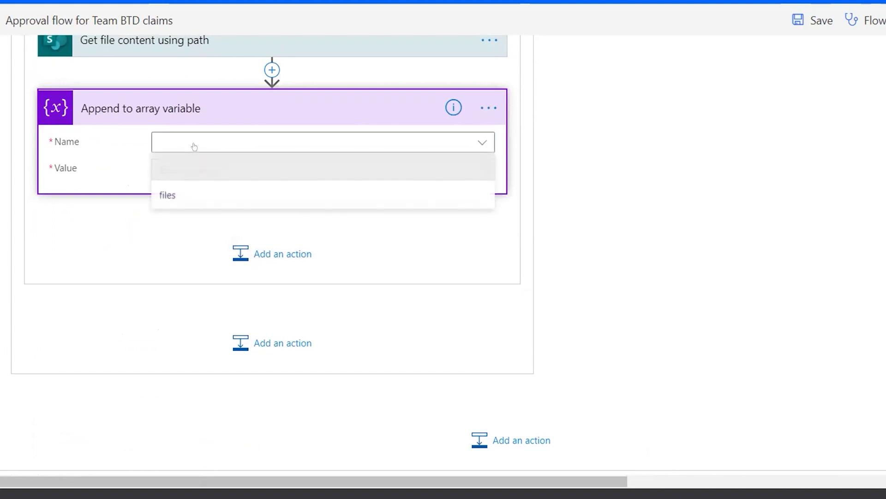
click(188, 191)
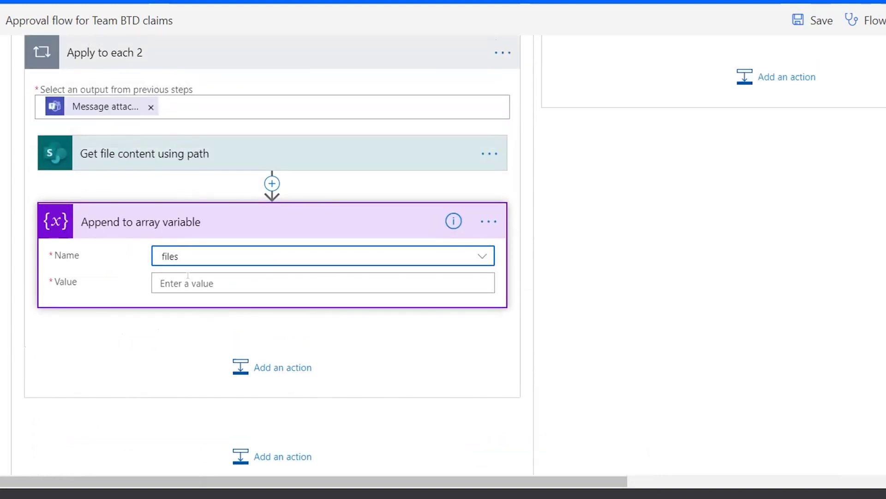
Enter a JSON object as the appended value with a "name" key holding the copied expression items('Apply_to_each_2')?['name'] in quotes.
click(188, 277)
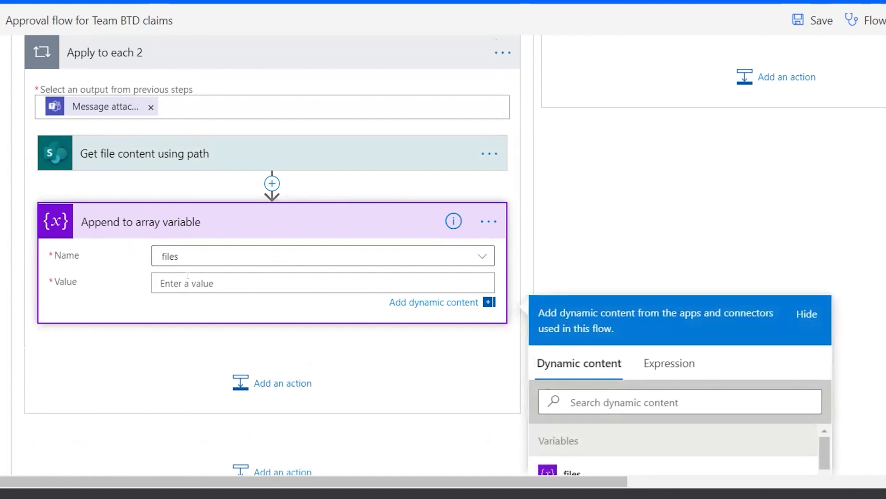
text({)
key(Return)
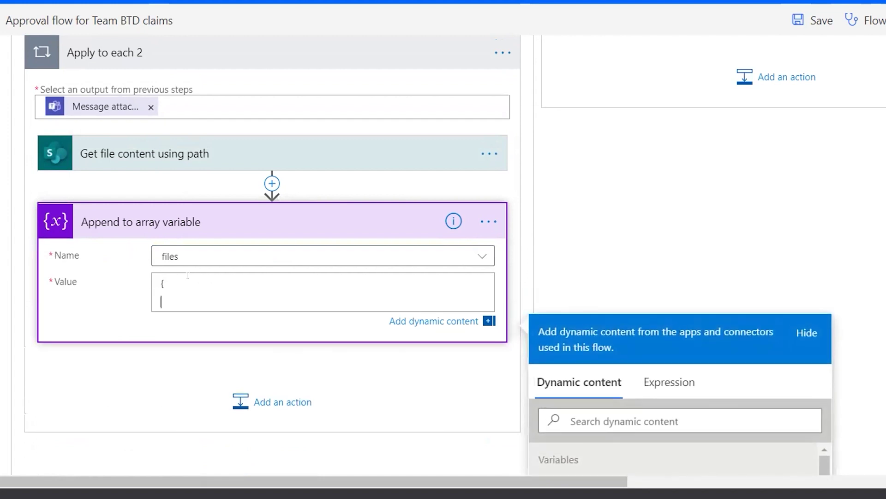
key(Return)
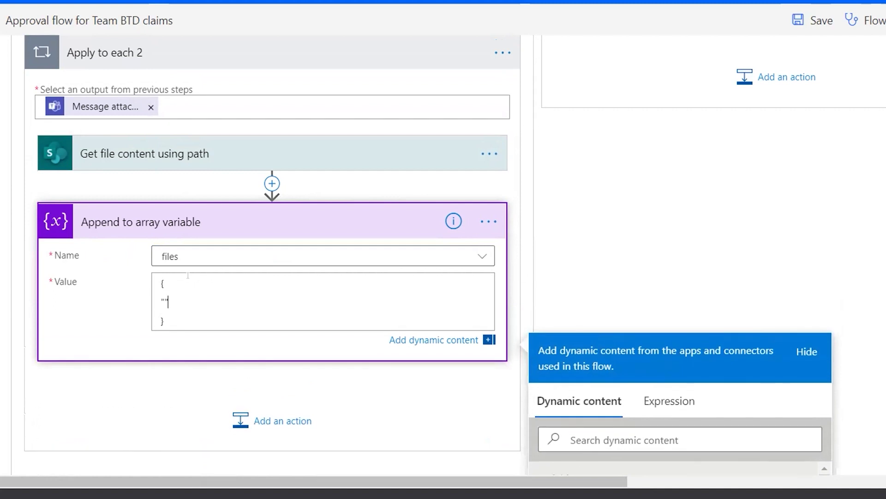
text("name":"")
scroll(188, 276, down, 2)
click(638, 338)
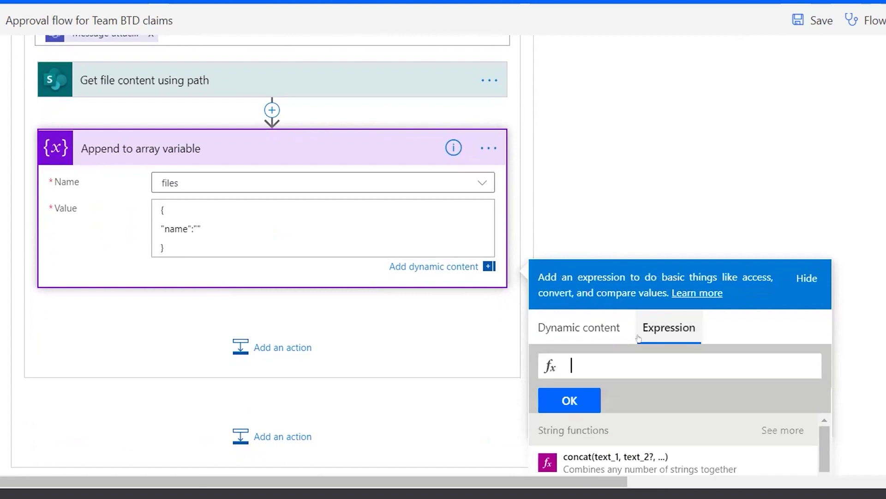
key(ctrl+v)
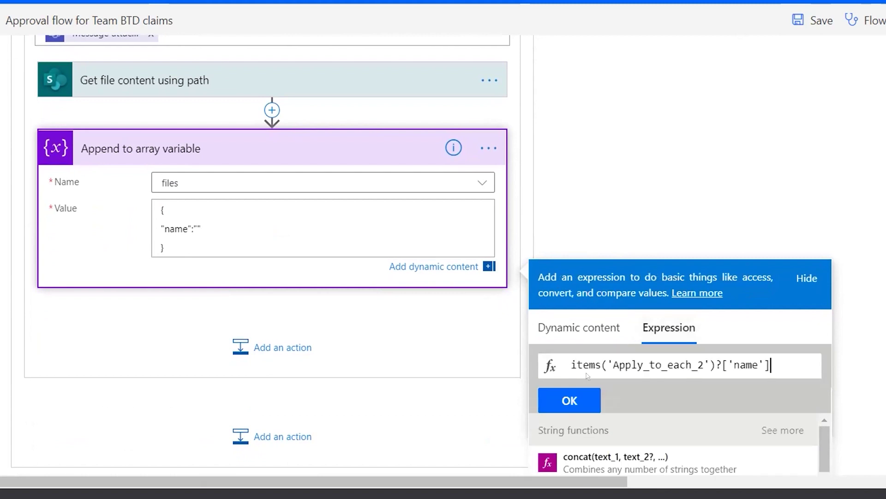
click(577, 406)
Complete the appended JSON object with the items('Apply_to_each_2')?['name'] expression and a "content" key holding File Content from Get file content using path.
click(327, 223)
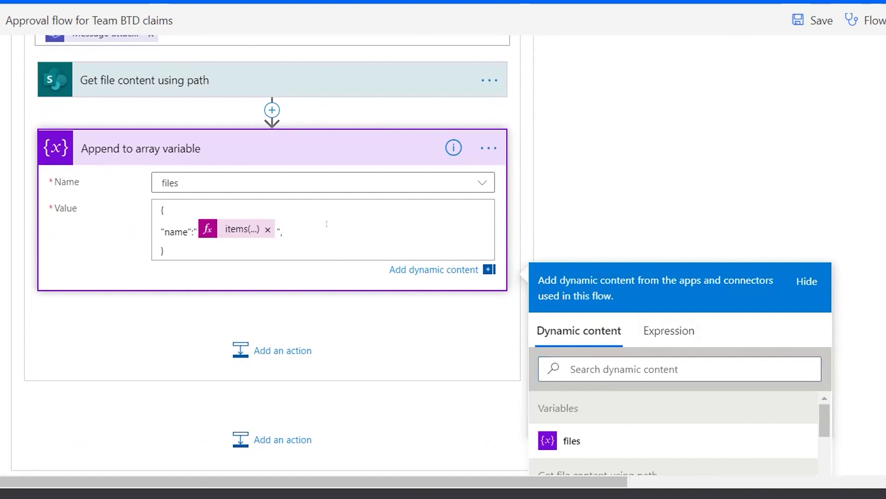
key(Return)
text("content)
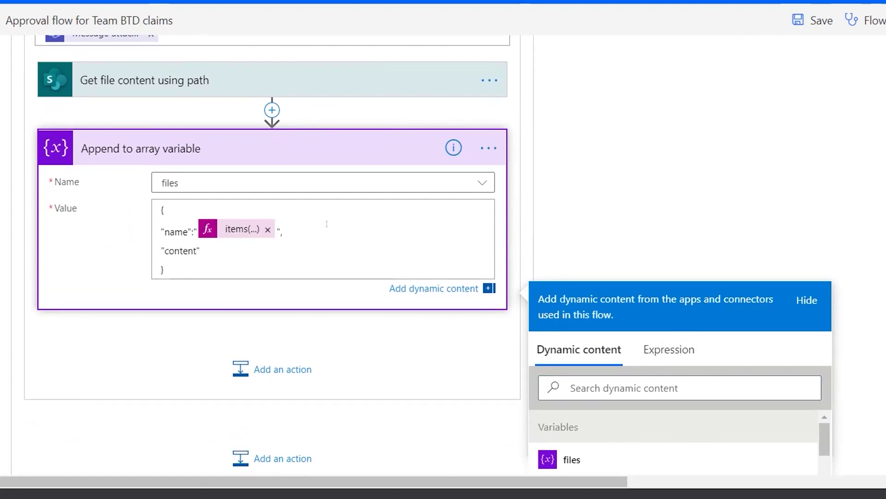
scroll(326, 224, down, 1)
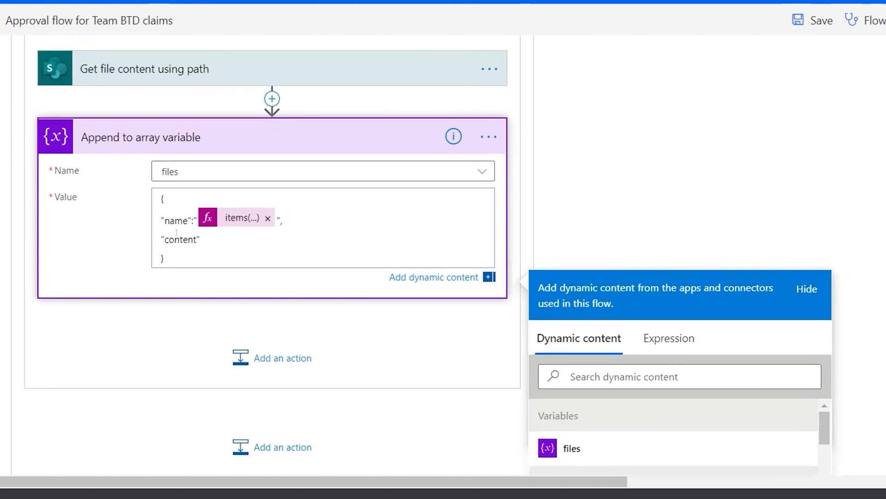
scroll(203, 240, down, 1)
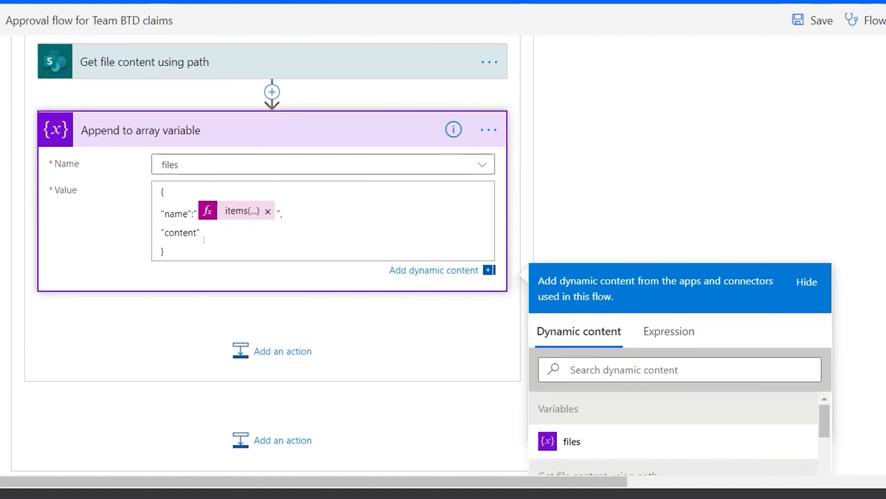
text(:)
scroll(204, 240, down, 1)
scroll(204, 239, down, 3)
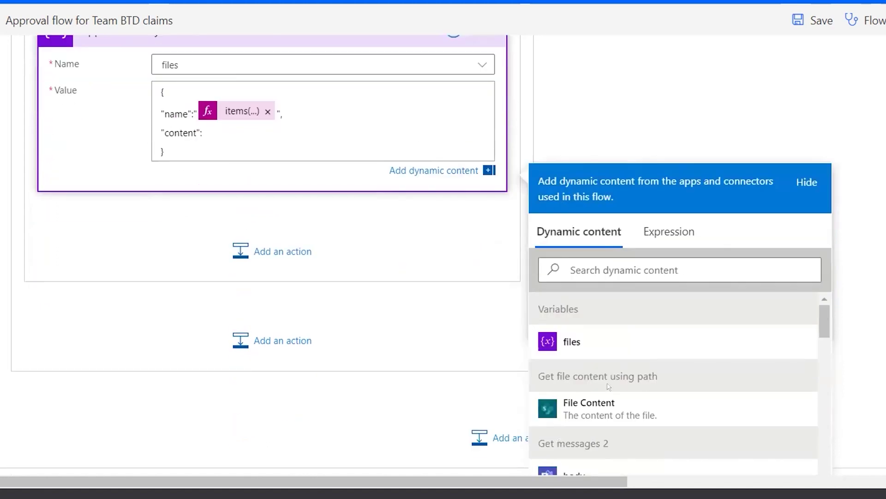
click(572, 408)
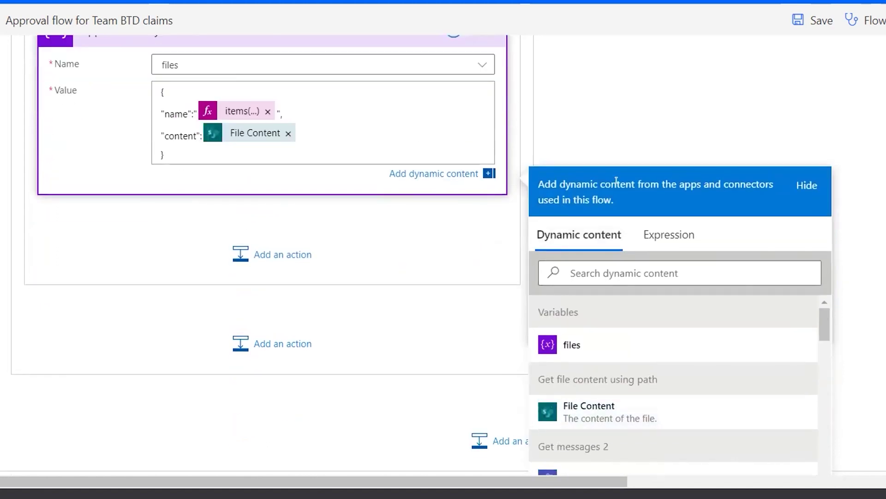
scroll(616, 180, up, 2)
click(598, 176)
Collapse the Append to array variable action and the Apply to each 2 loop.
scroll(595, 174, up, 3)
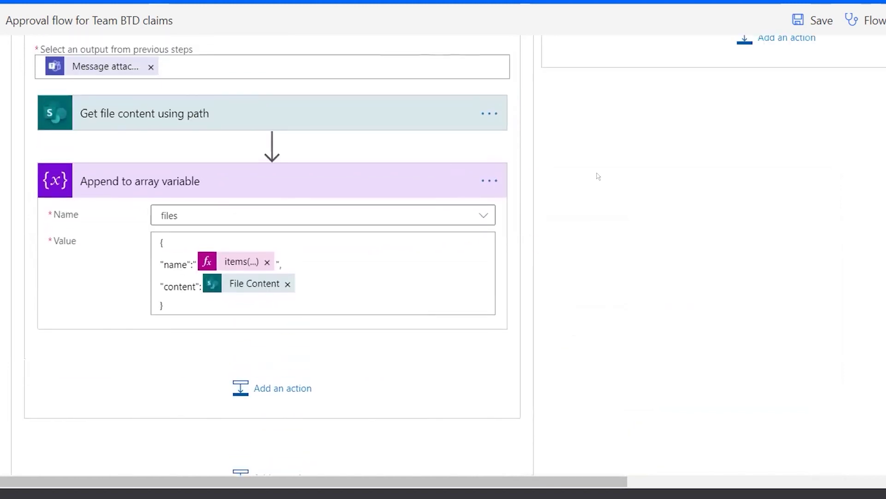
click(365, 178)
scroll(369, 176, up, 3)
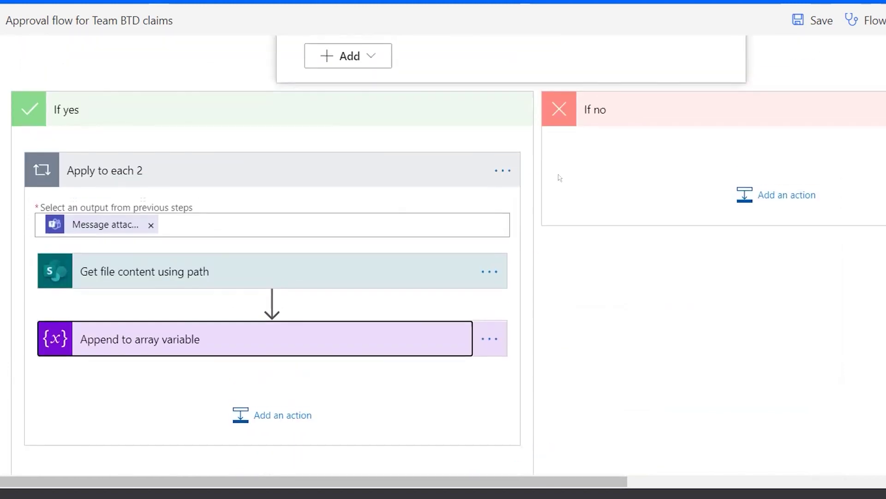
click(376, 173)
Add a Start and wait for an approval action after Apply to each 2 in Condition 2's If yes branch, with type Approve/Reject - First to respond.
scroll(377, 175, up, 5)
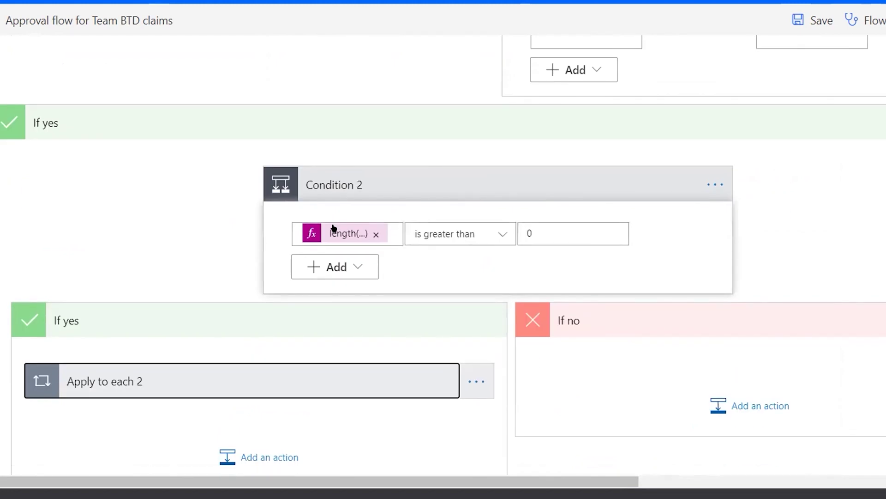
scroll(425, 265, down, 4)
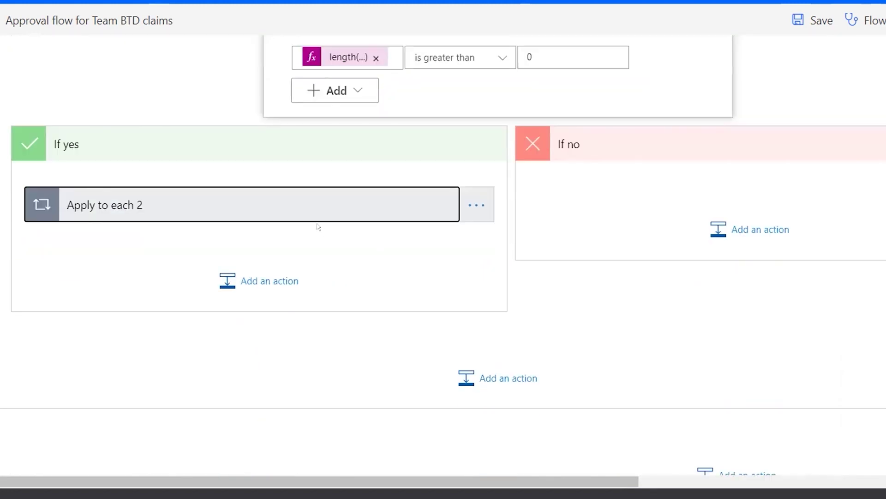
click(237, 282)
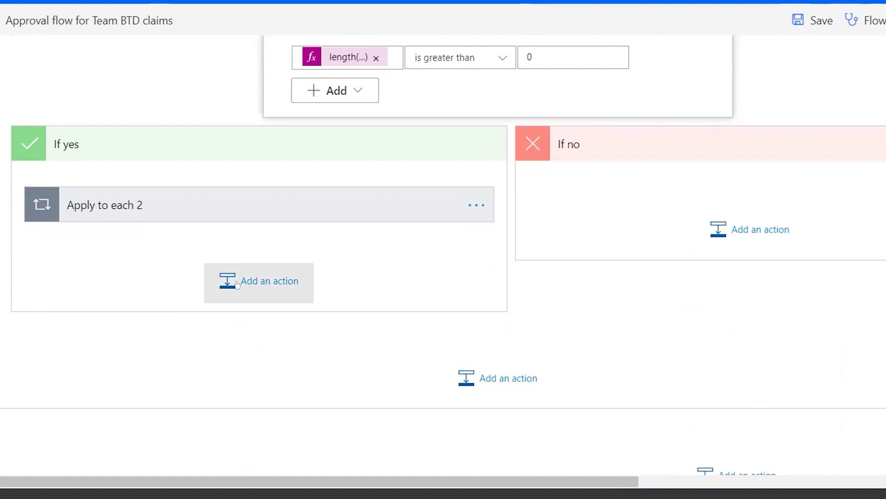
text(start)
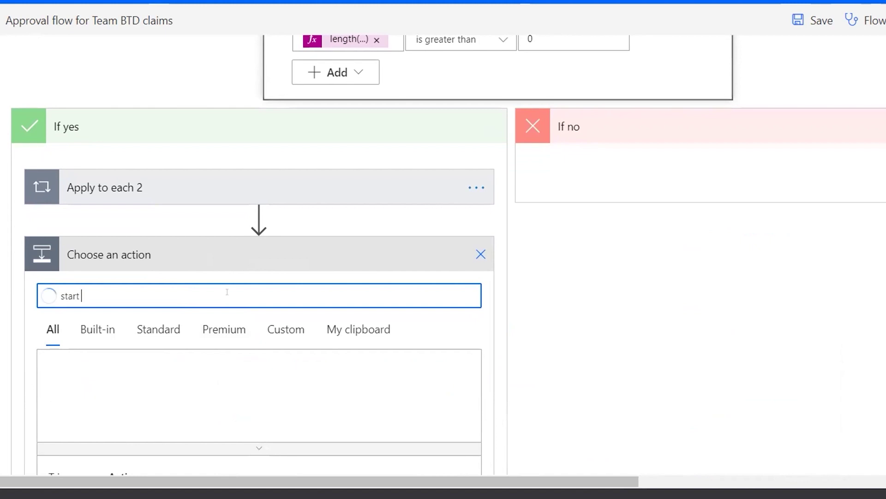
text( and wait)
scroll(228, 295, down, 3)
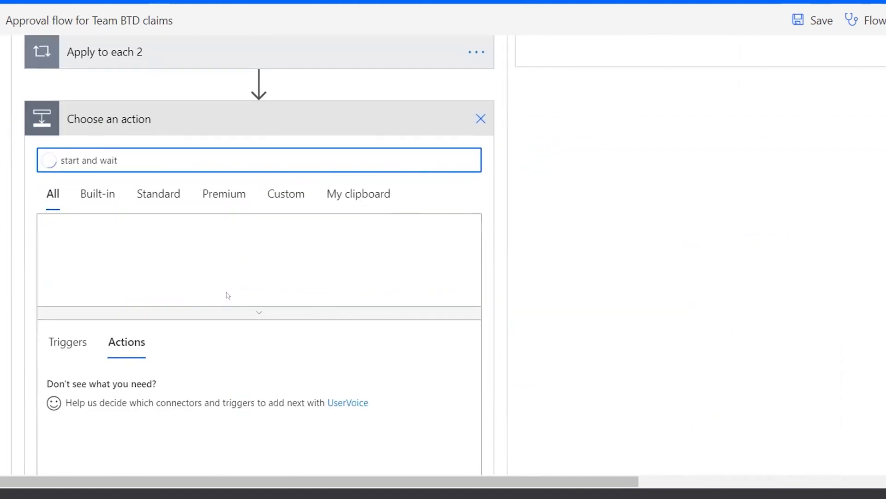
click(116, 397)
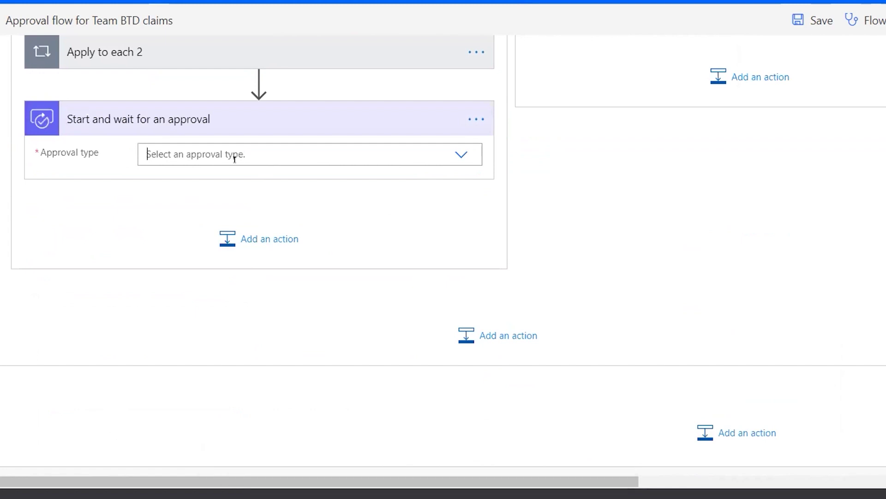
click(235, 156)
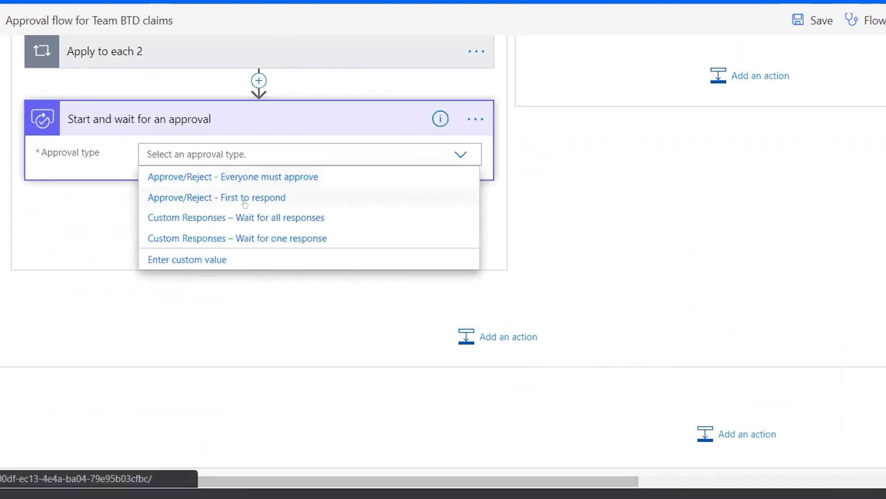
click(246, 198)
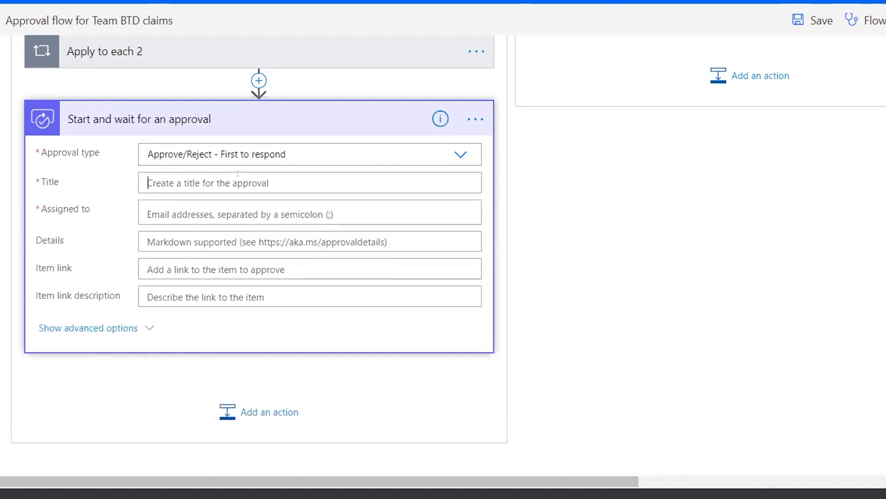
Title the approval "Approval for Claim Form" and assign it to the approver found by name.
text(A)
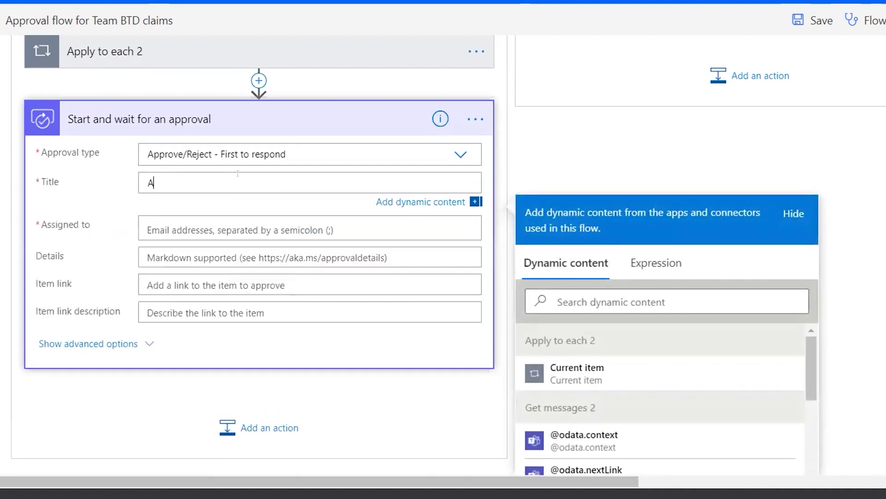
text(pproval for Claim Fo)
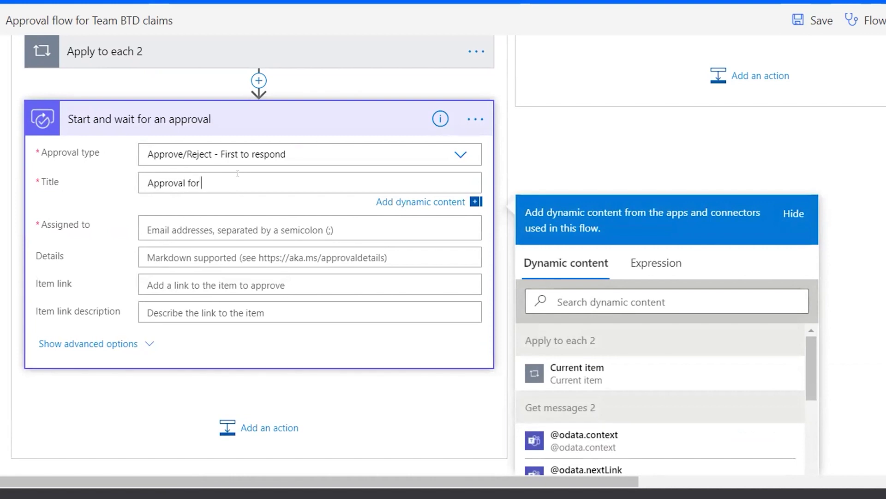
text(rm)
scroll(233, 178, down, 1)
text(yash)
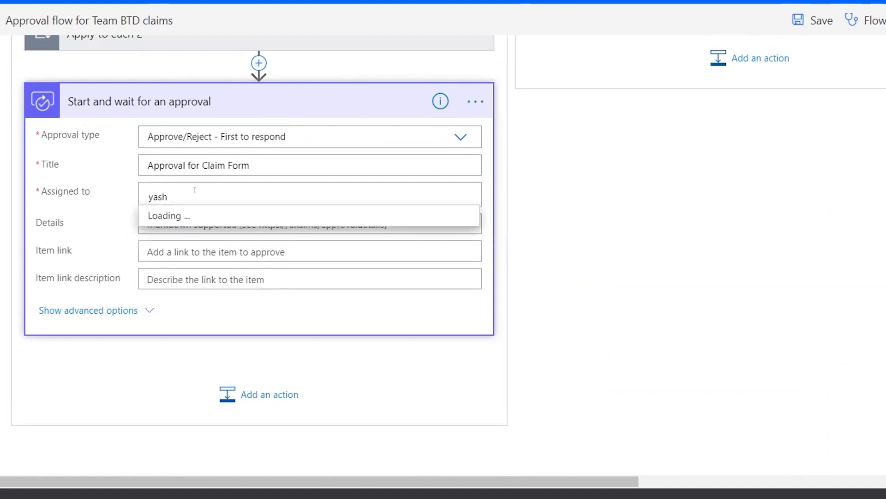
click(195, 223)
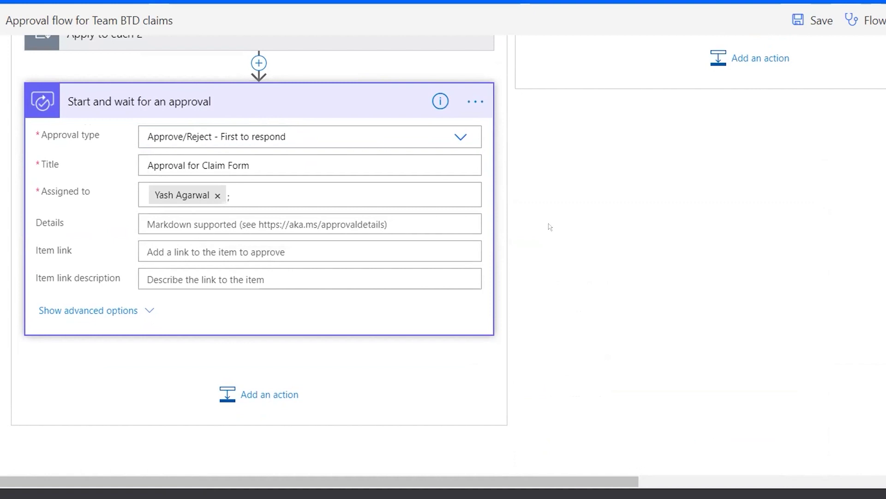
Enter "Kindly review the approval request." in the approval details, followed by a blank line.
scroll(548, 223, down, 1)
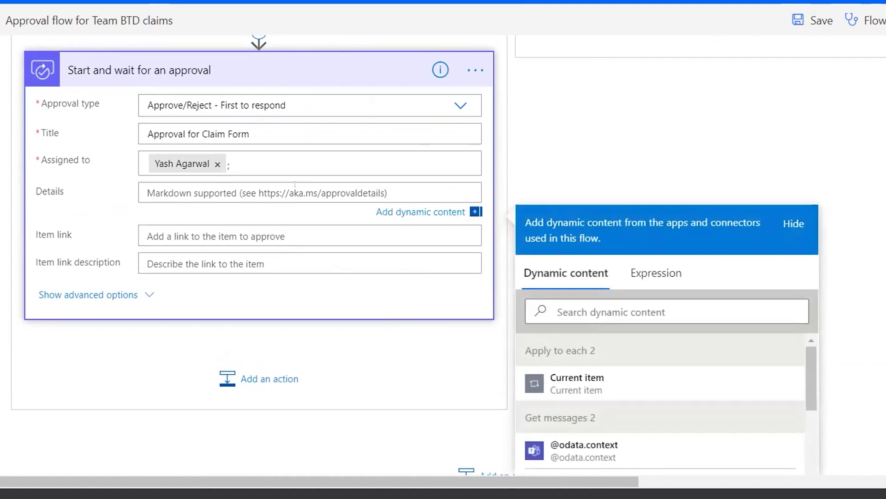
text(Kindly review th)
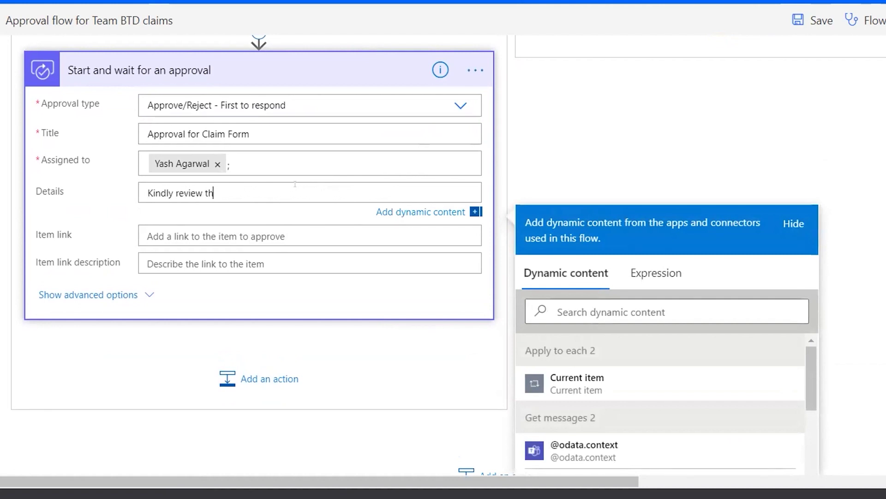
text(e approval r)
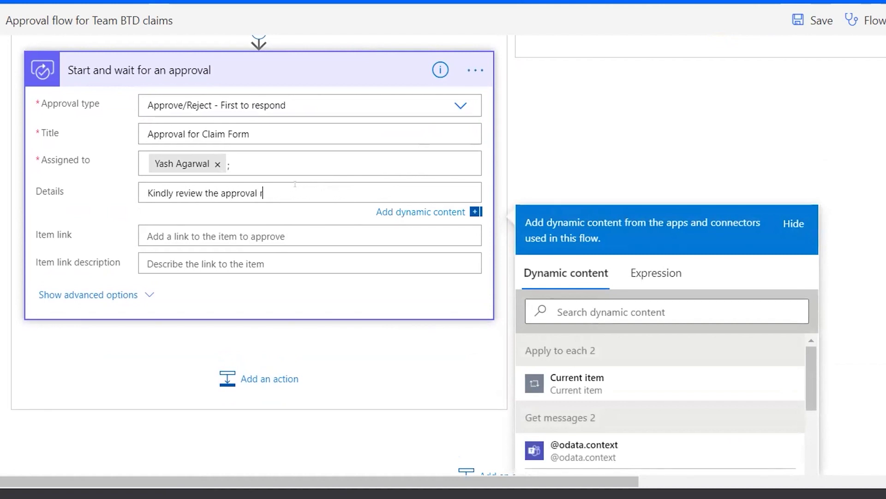
text(equest.)
key(Return)
key(Return)
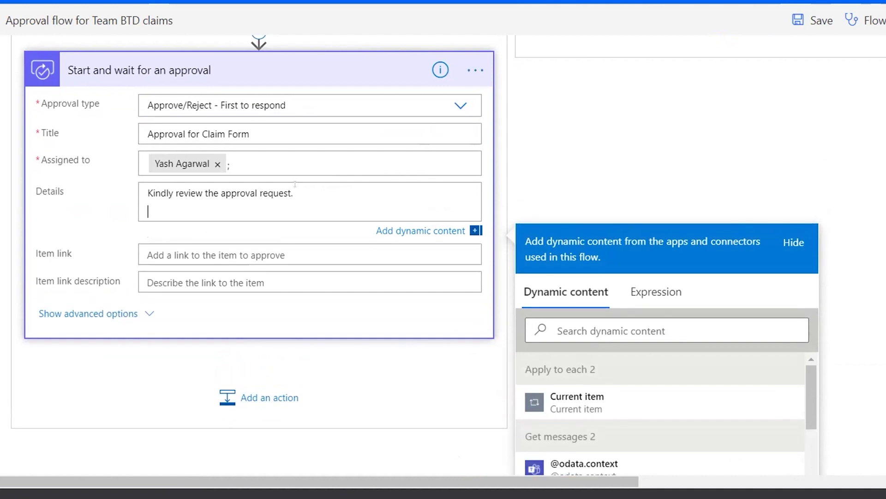
Add a "Message:" label to the approval details, followed by the selected message's Message Content dynamic value.
text(Message)
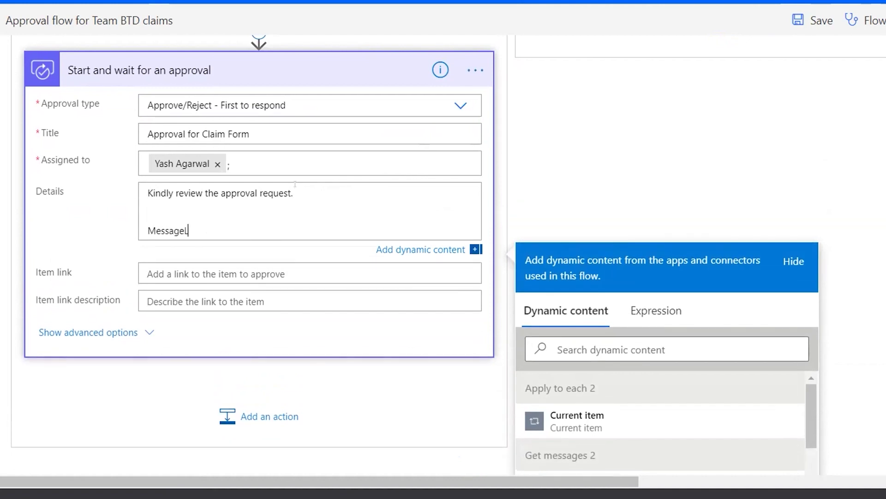
text(:)
scroll(296, 187, down, 3)
click(597, 215)
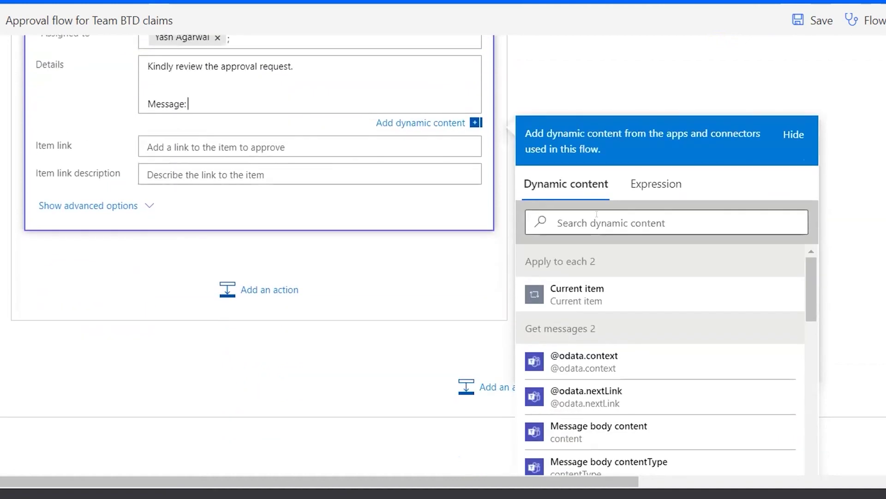
text(conte)
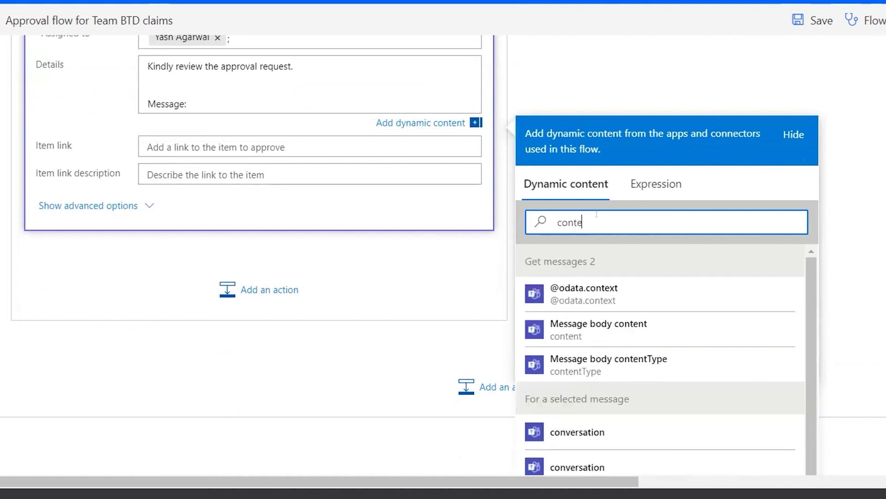
scroll(596, 214, down, 5)
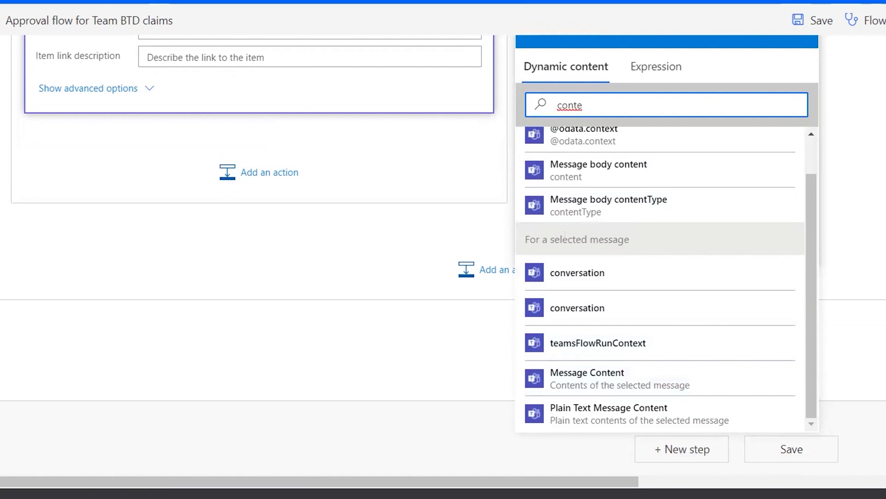
click(588, 379)
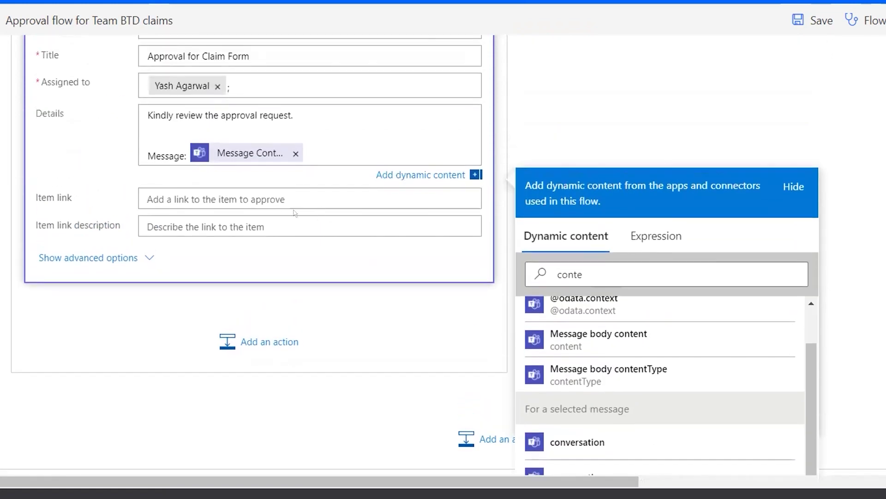
Show the approval's advanced options, switch Attachments to accept an entire array, and supply the files variable.
click(99, 258)
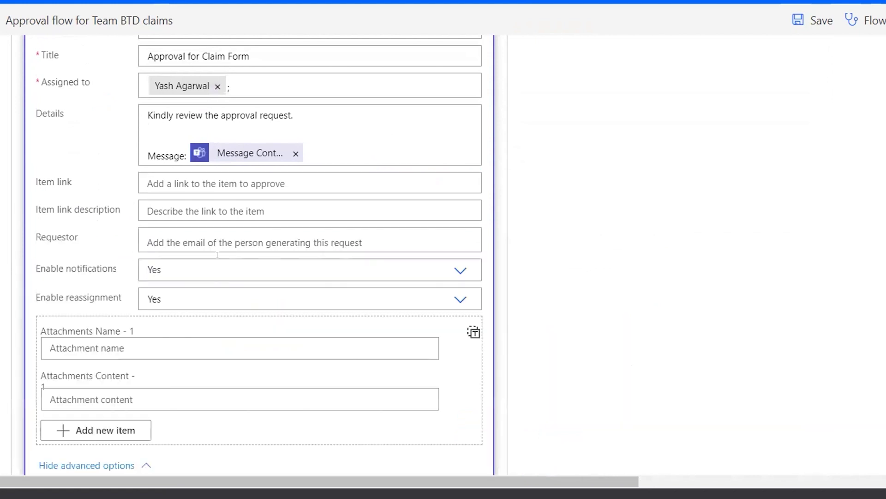
scroll(262, 274, down, 3)
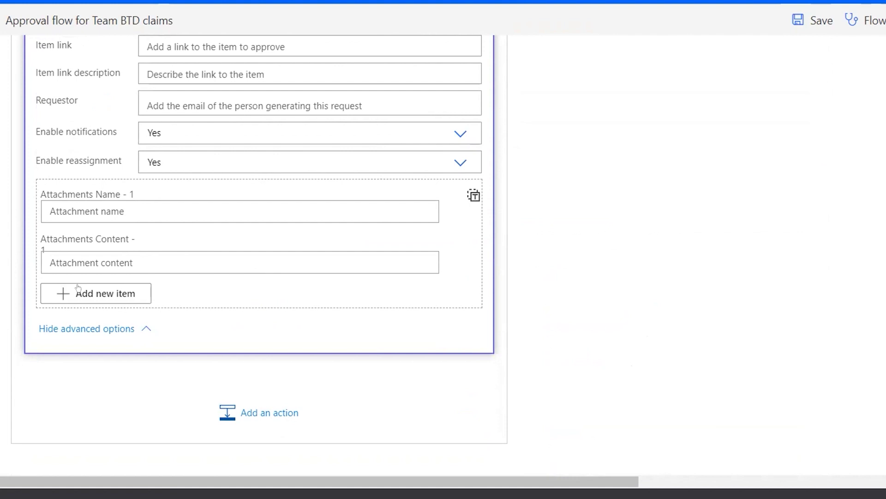
click(471, 195)
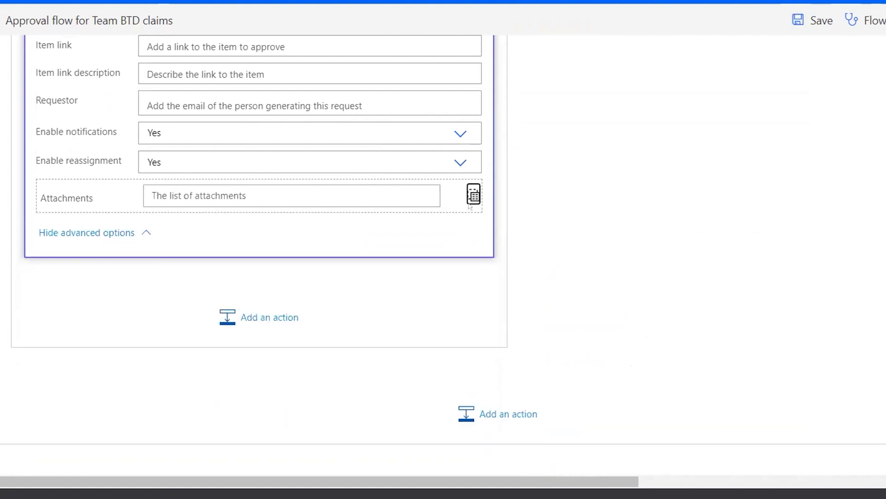
click(328, 195)
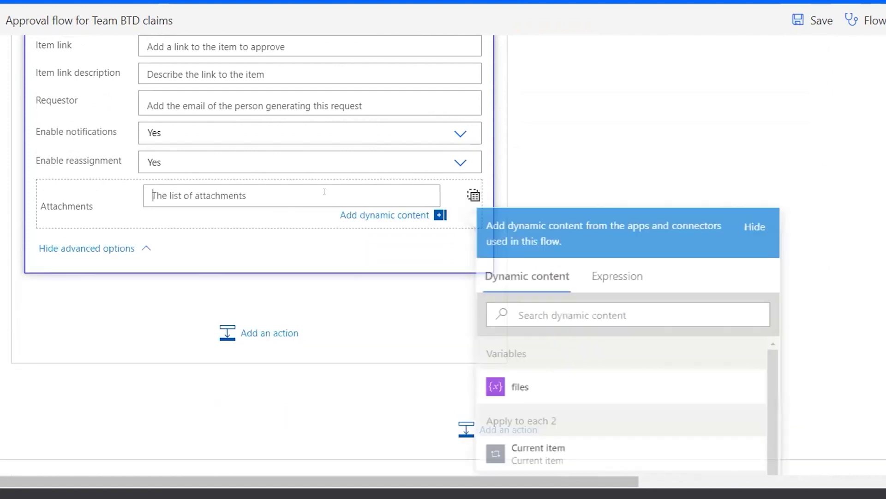
click(528, 375)
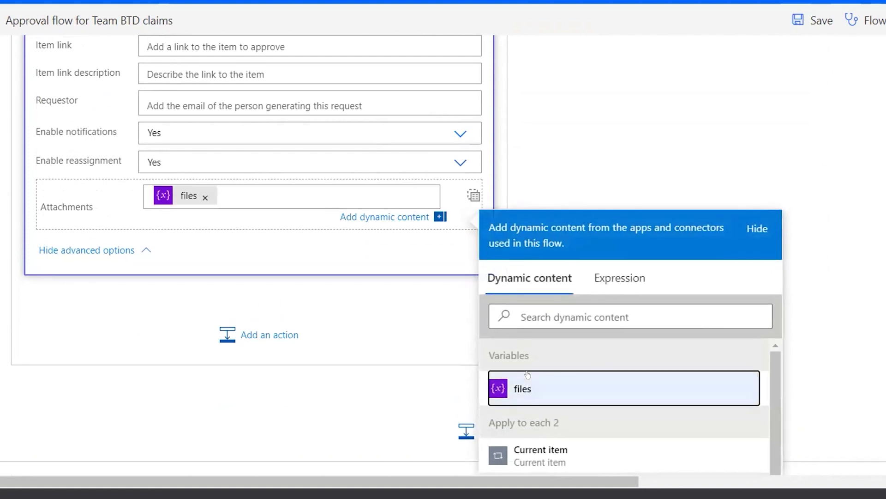
click(546, 165)
scroll(546, 164, up, 5)
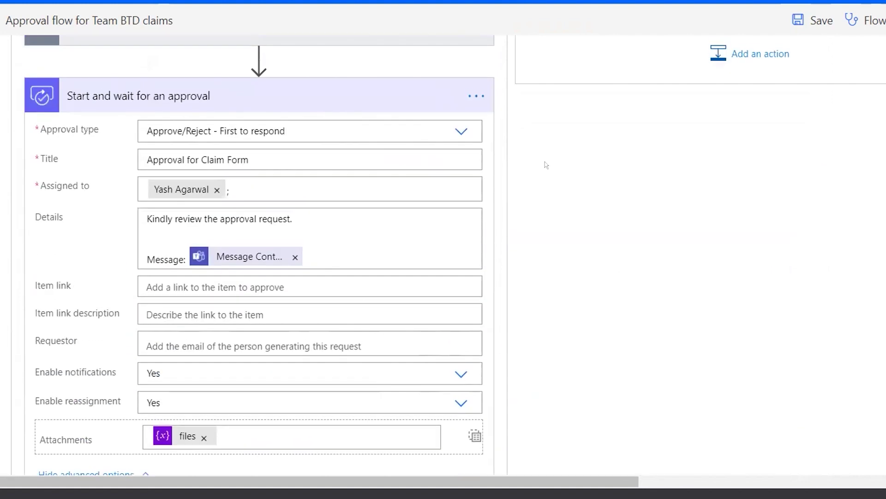
Collapse the Start and wait for an approval action and save the flow.
scroll(596, 187, up, 2)
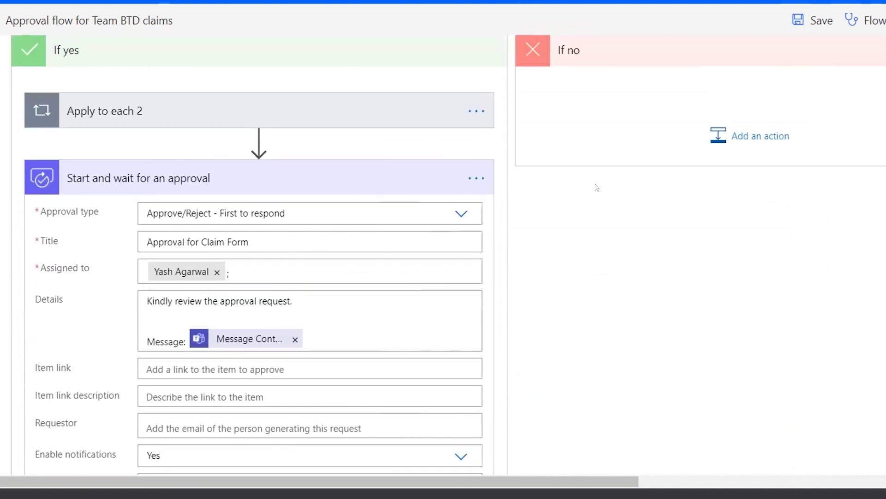
click(310, 169)
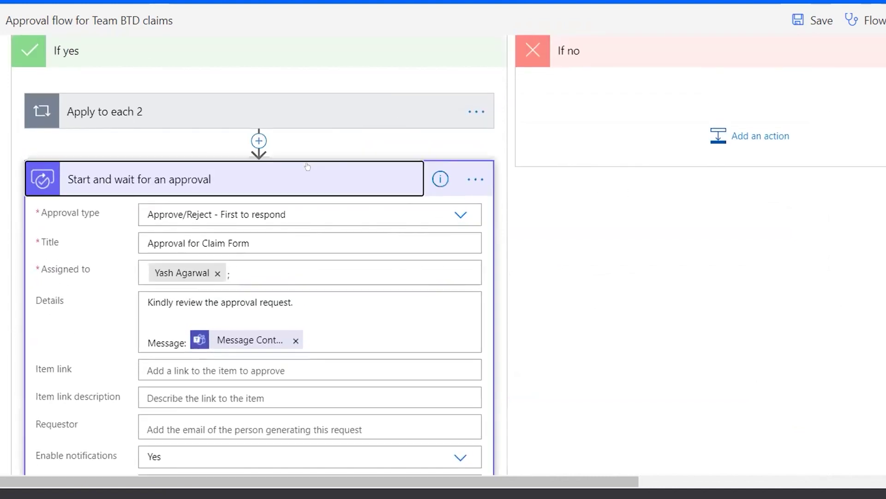
scroll(487, 214, up, 3)
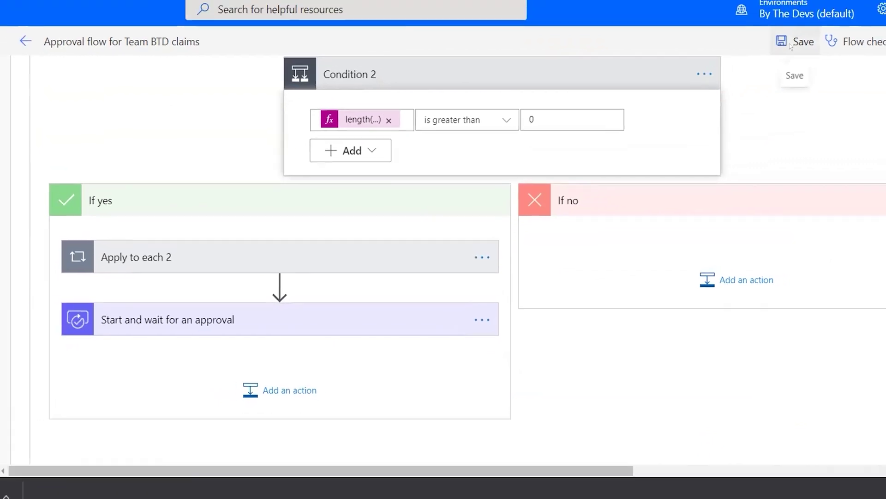
click(813, 20)
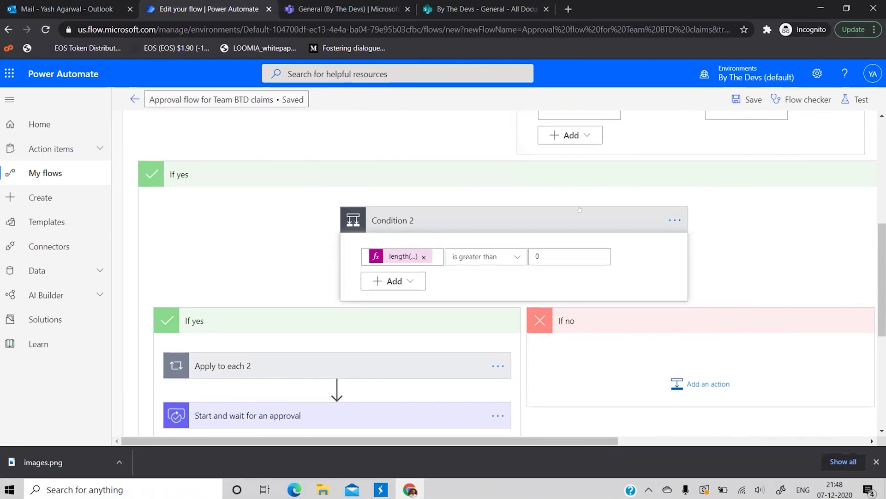
Collapse Condition 2 and the enclosing Apply to each loop, and save the flow again.
click(580, 209)
scroll(563, 180, up, 3)
click(447, 164)
scroll(750, 111, up, 1)
click(749, 100)
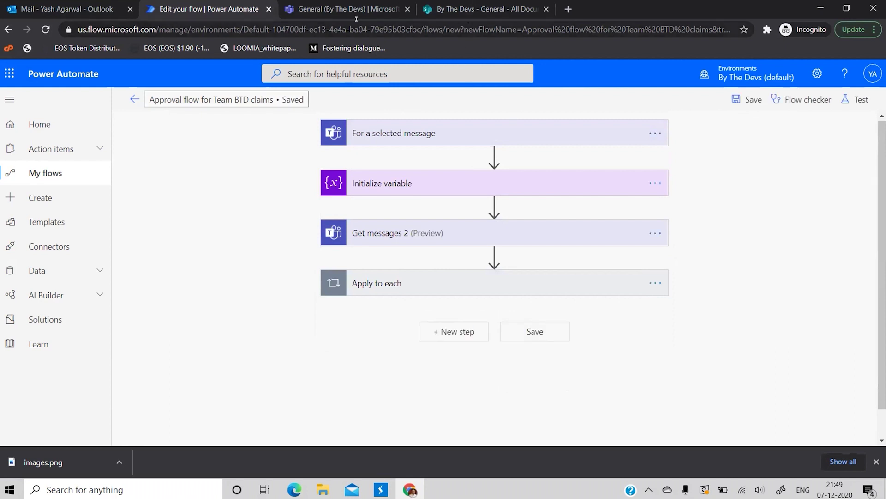
Switch to Microsoft Teams and write "Hi! Kindly approve the below claim forms" in a new conversation in the General channel.
click(336, 17)
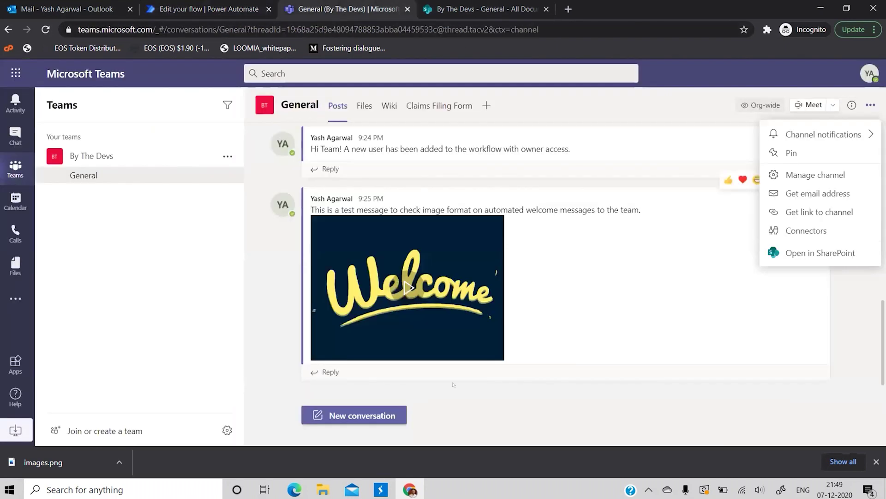
click(260, 335)
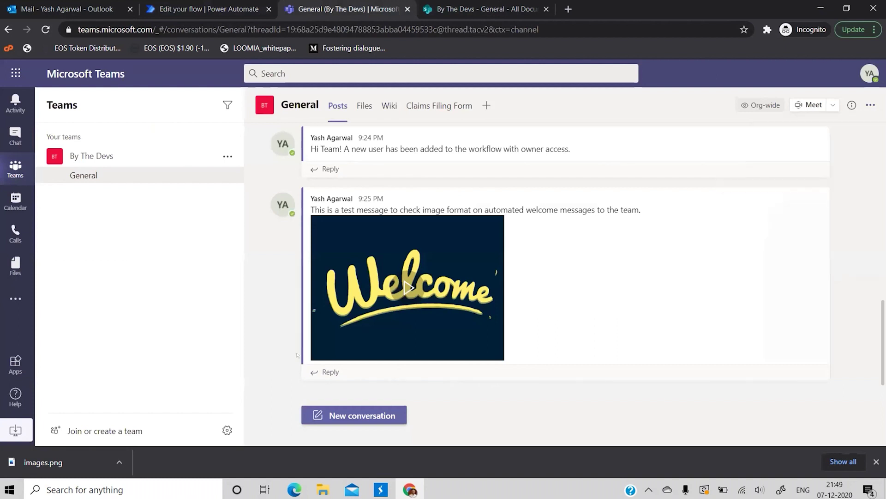
click(365, 414)
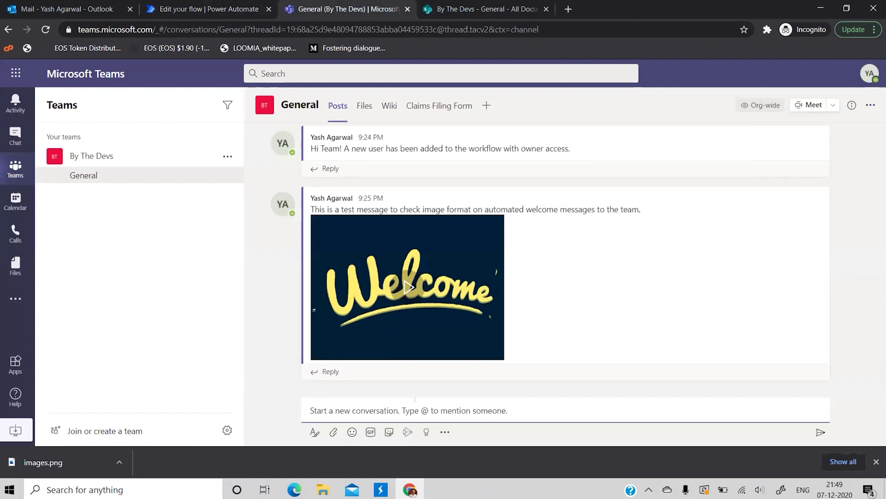
text(Hi!)
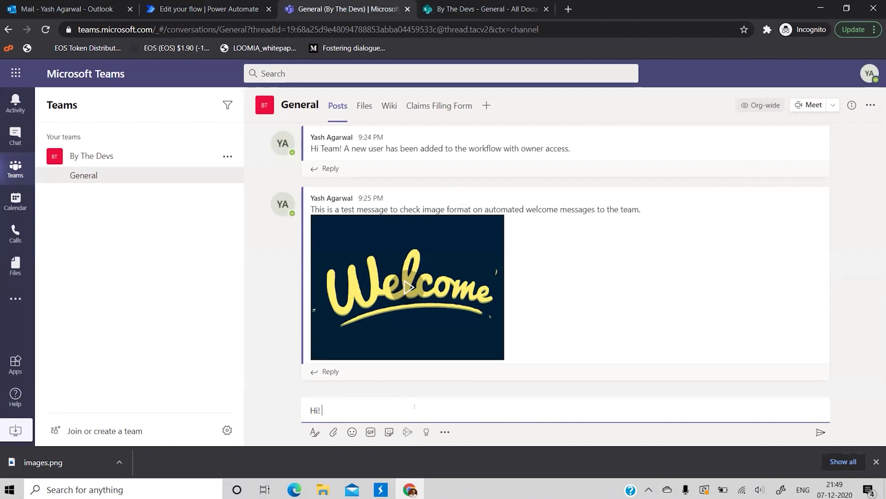
text( Kindly approve the below claim forms)
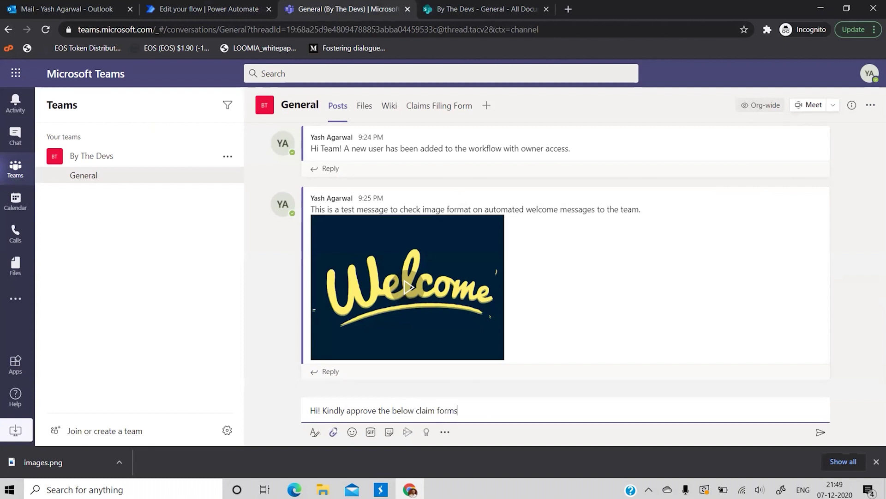
Attach C5.pdf and C6.pdf to the message from the computer's LOB-MPP > Claim Form Model folder.
click(333, 432)
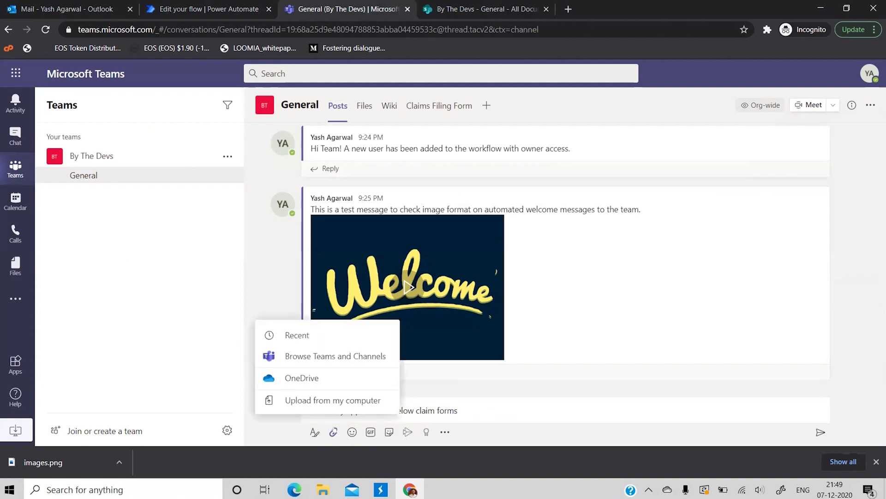
click(320, 405)
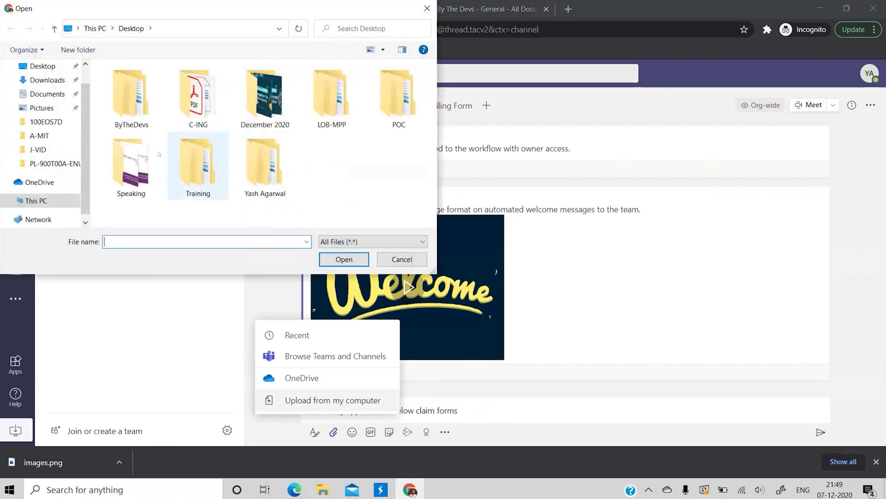
double_click(318, 103)
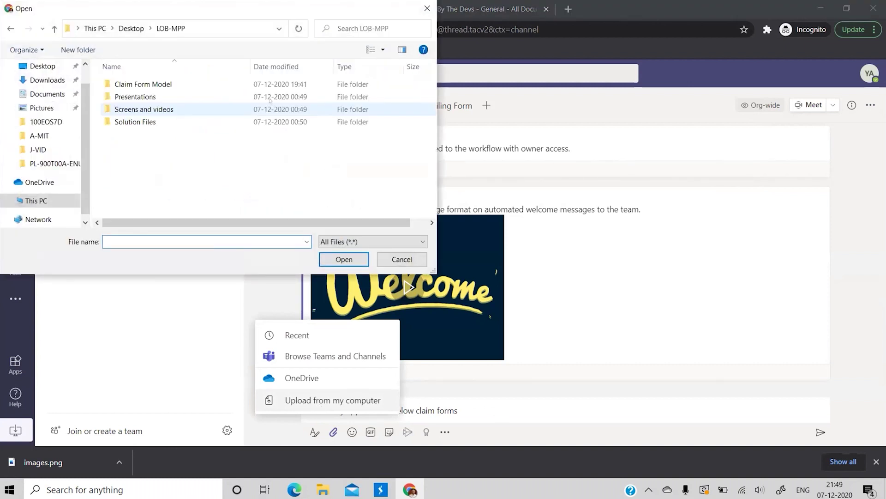
click(151, 83)
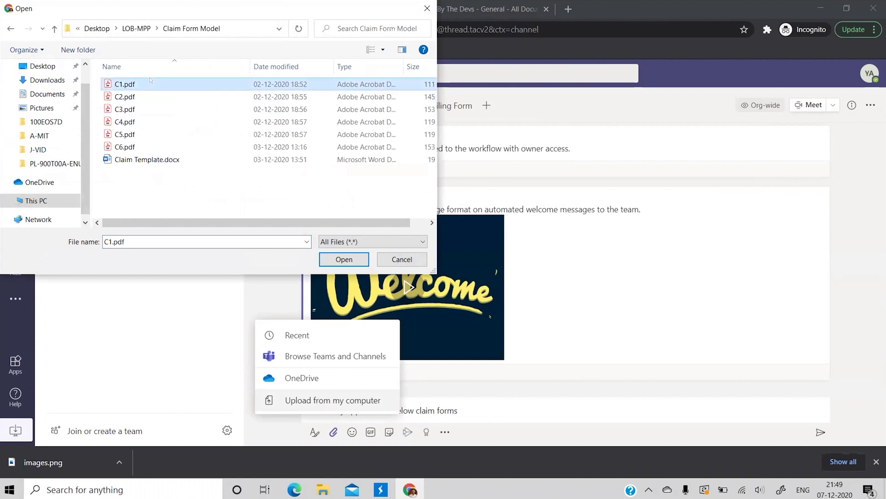
click(159, 128)
ctrl+click(157, 146)
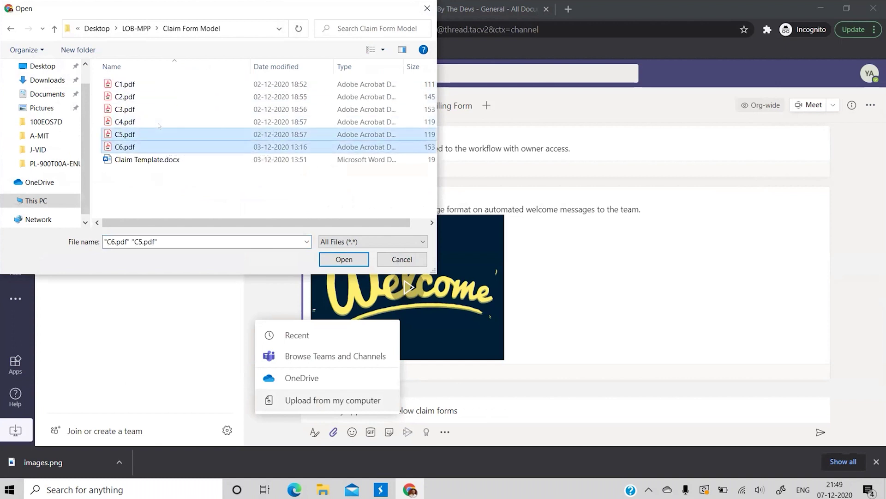
click(342, 259)
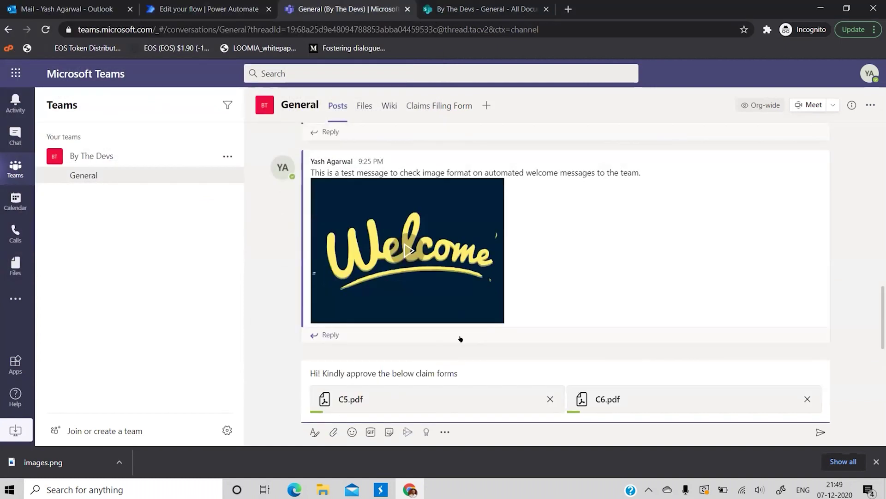
Check the General documents folder in SharePoint and post the Teams message with its two attachments.
key(ctrl+Tab)
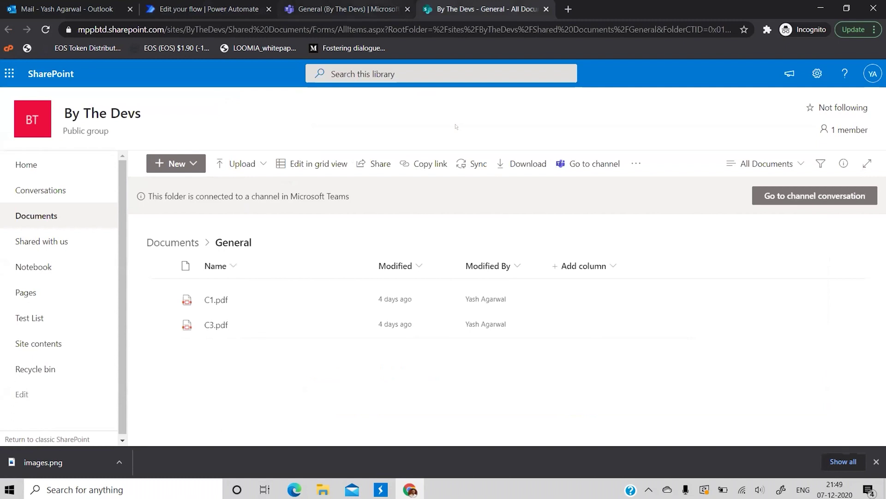
key(ctrl+shift+Tab)
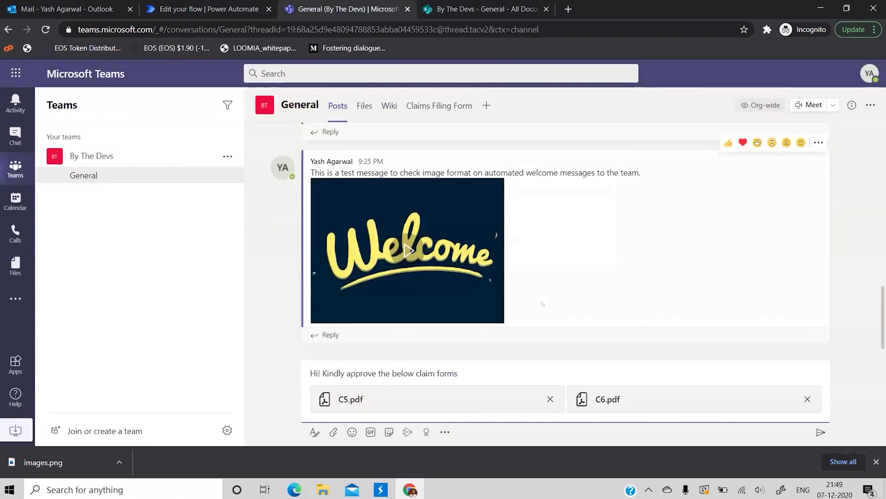
key(Return)
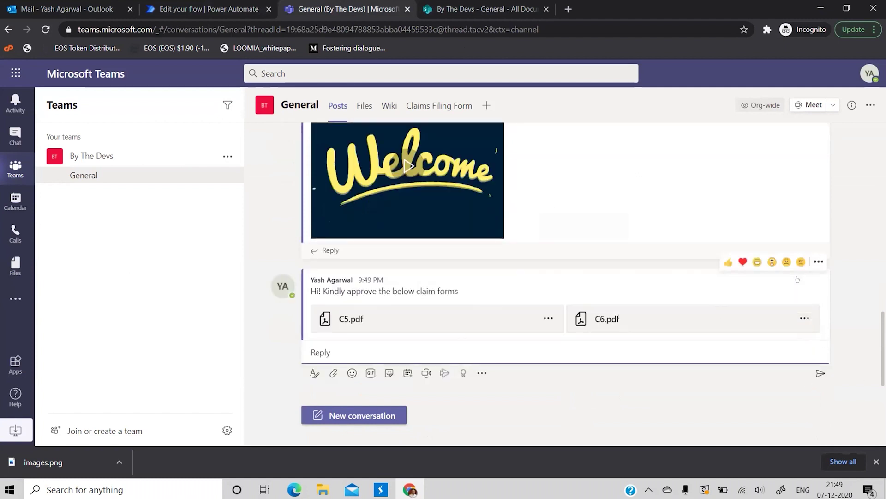
Run the "Approval flow for Team BTD claims" action on the newly posted claim forms message.
click(819, 262)
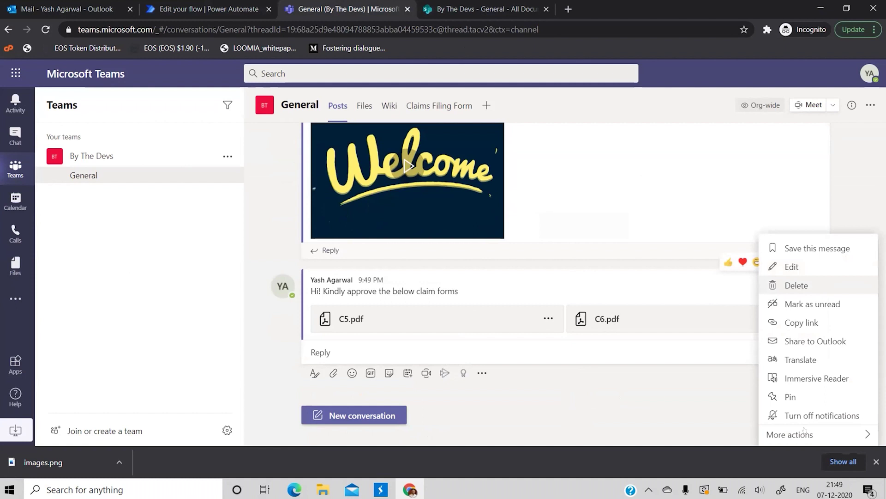
mouse_move(804, 431)
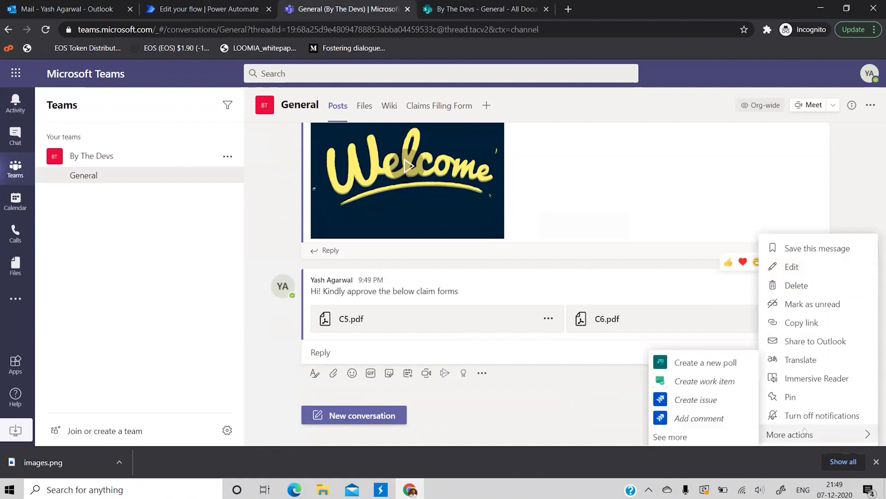
click(705, 430)
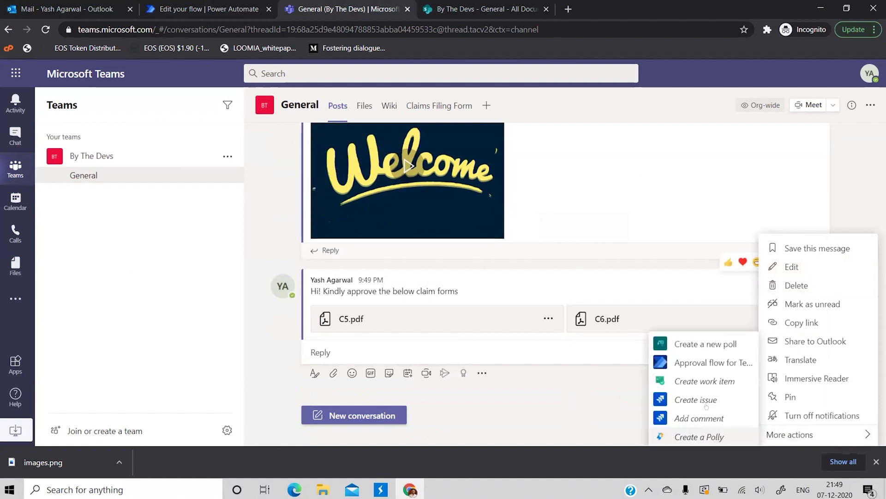
click(684, 363)
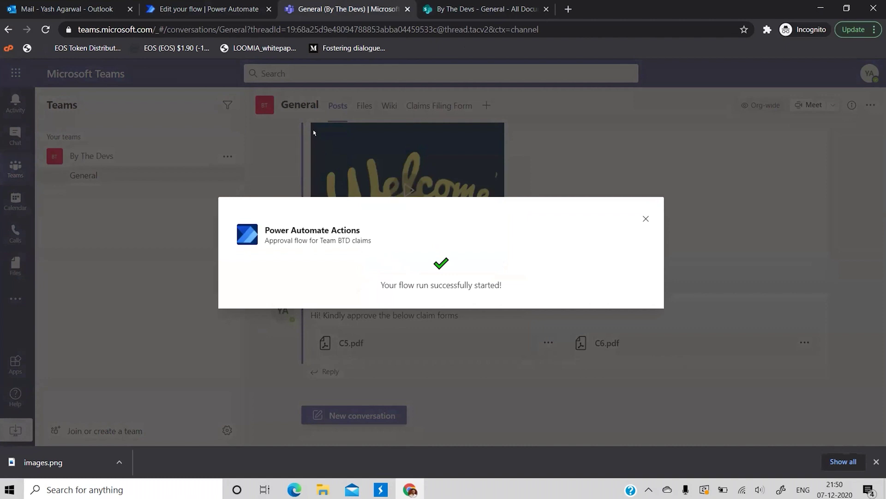
Switch to Power Automate, leave the flow editor, and inspect the latest run's Apply to each loop.
click(247, 20)
click(134, 99)
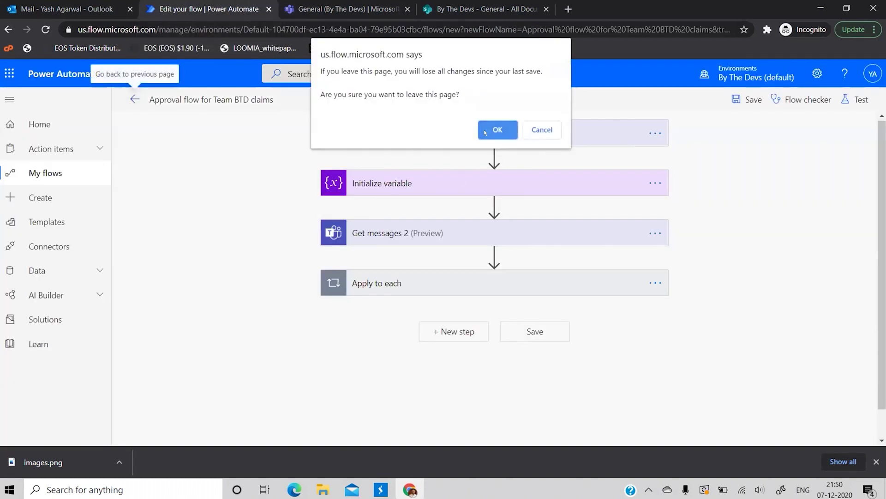
click(494, 131)
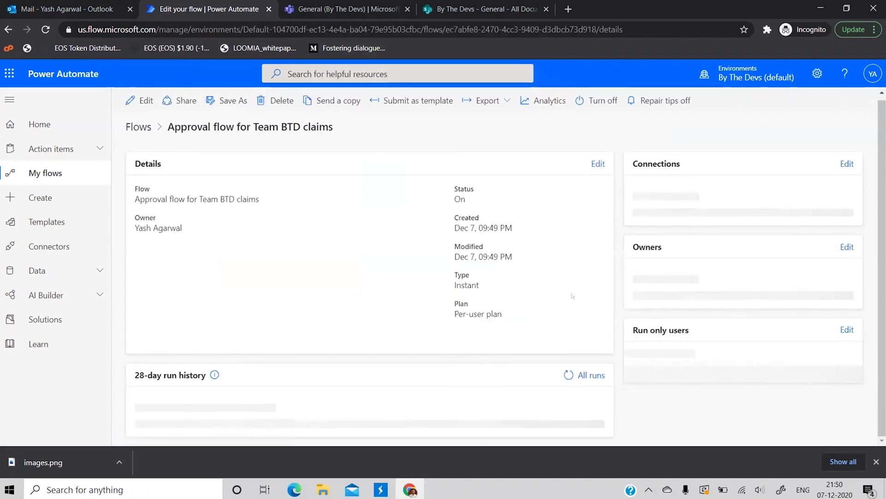
scroll(557, 387, down, 1)
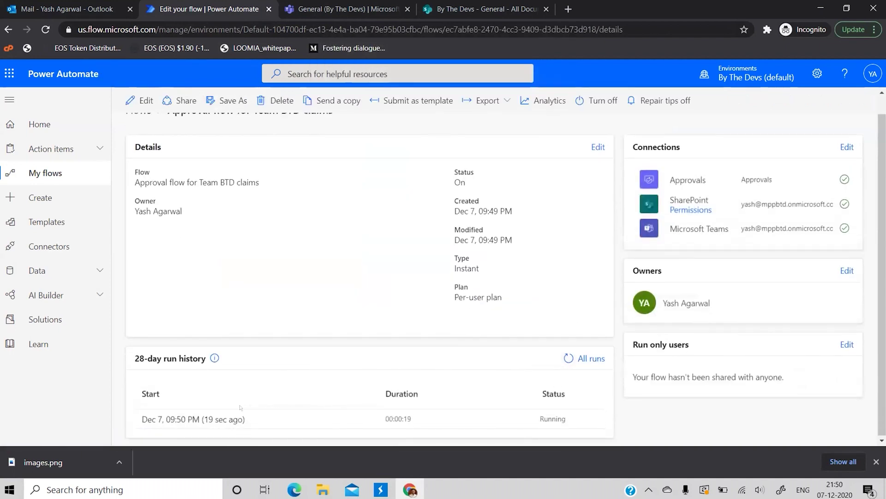
click(194, 419)
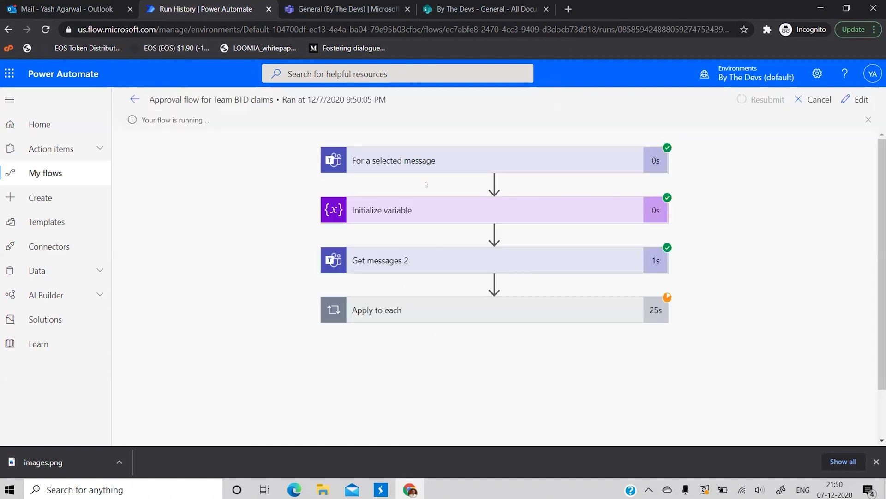
click(467, 306)
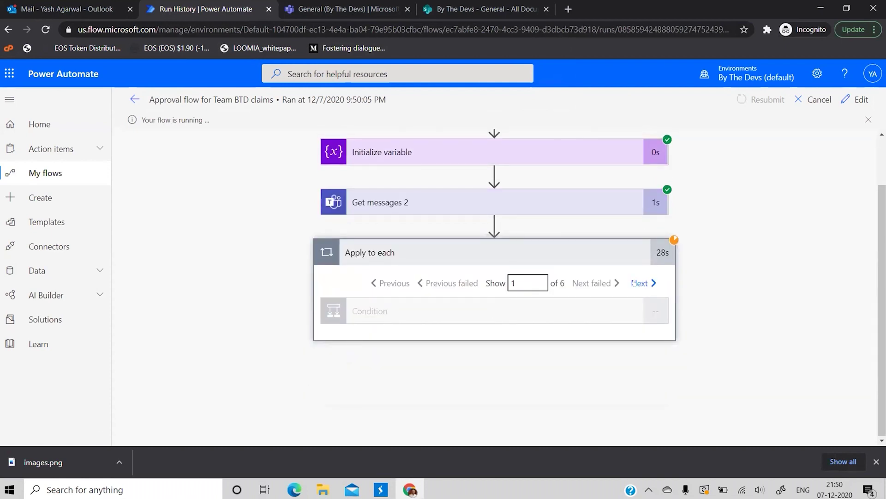
Switch to Outlook, open the newest "Approval for Claim Form" email, and review its request details and attachments.
click(82, 6)
click(240, 172)
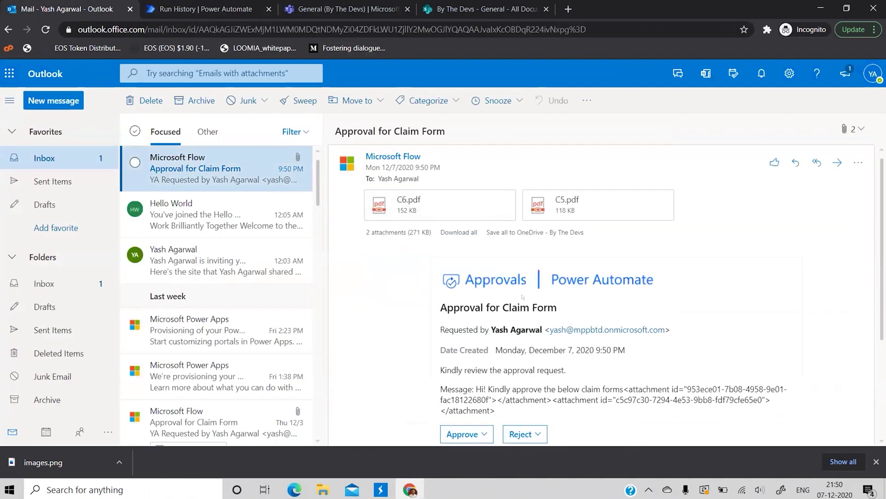
scroll(550, 304, down, 2)
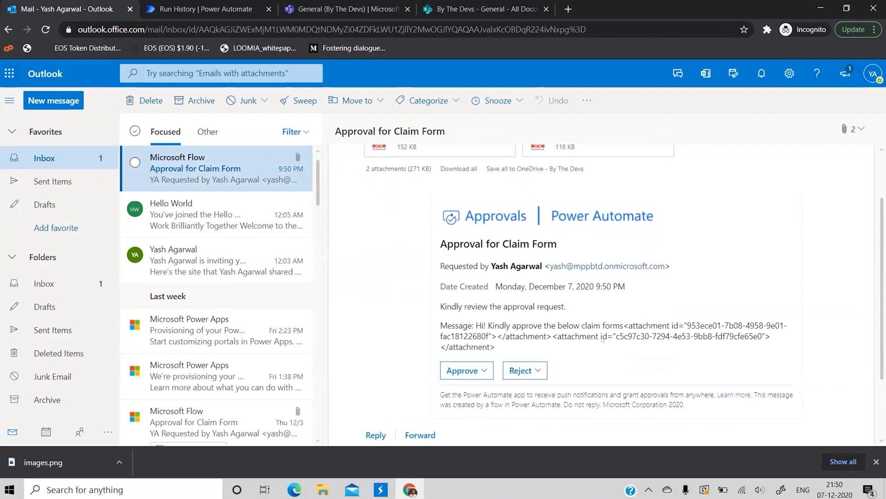
scroll(602, 340, down, 2)
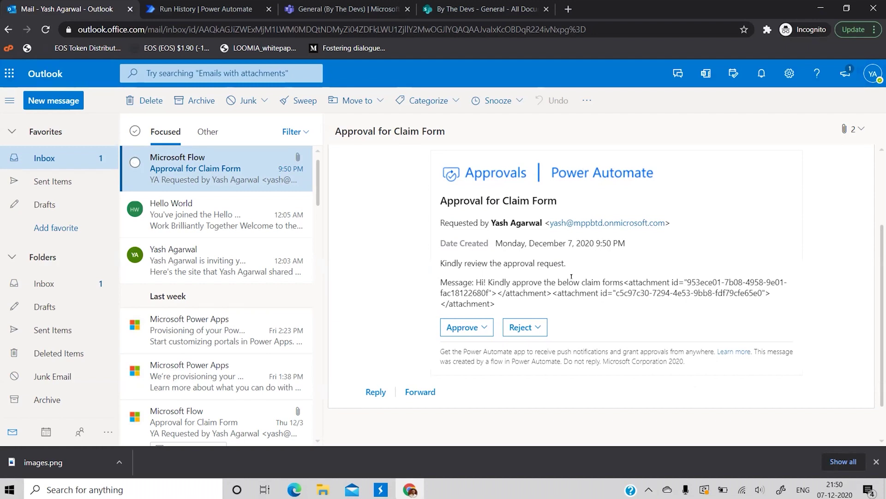
scroll(572, 276, up, 3)
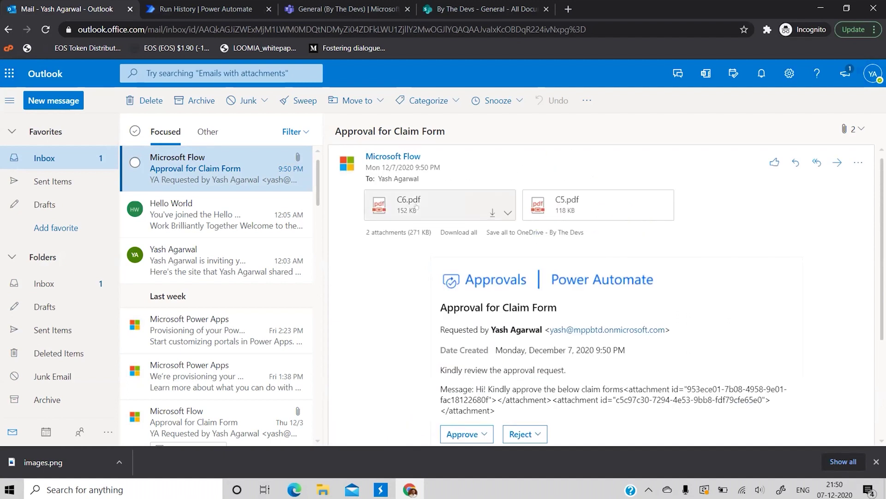
Preview the email's C6.pdf attachment and look through the filled-in claim form.
click(417, 207)
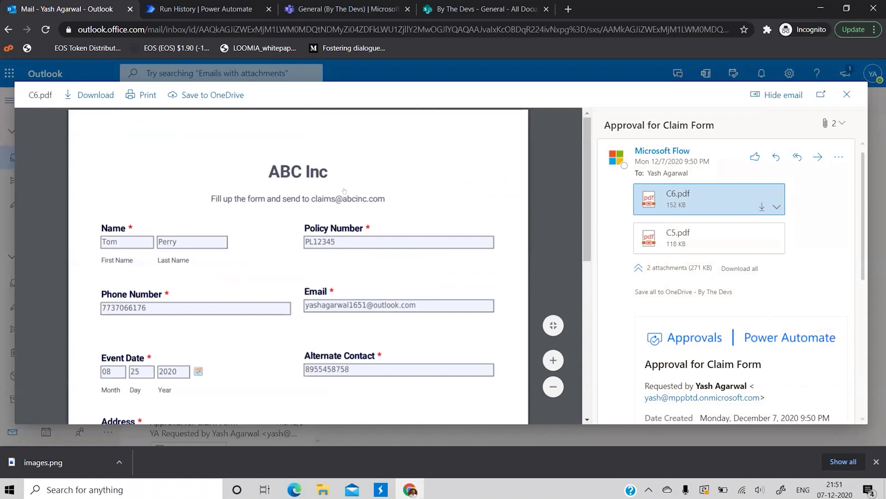
scroll(261, 307, down, 3)
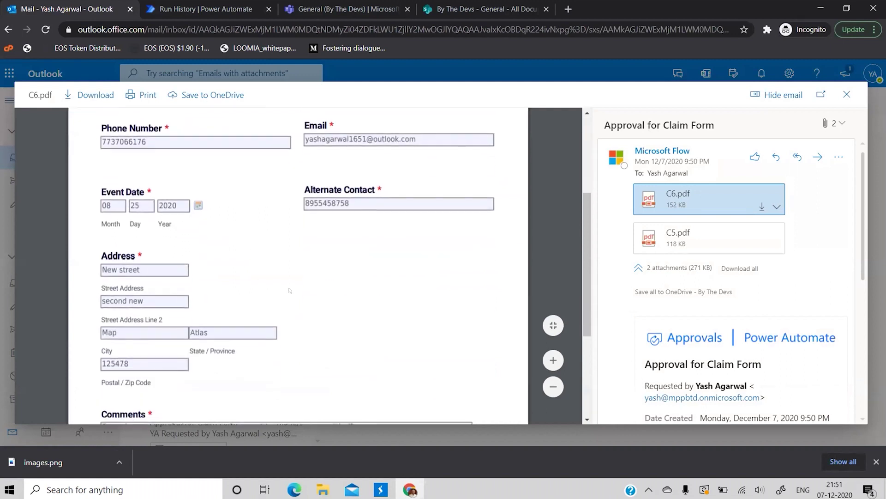
scroll(317, 268, down, 3)
scroll(318, 269, up, 6)
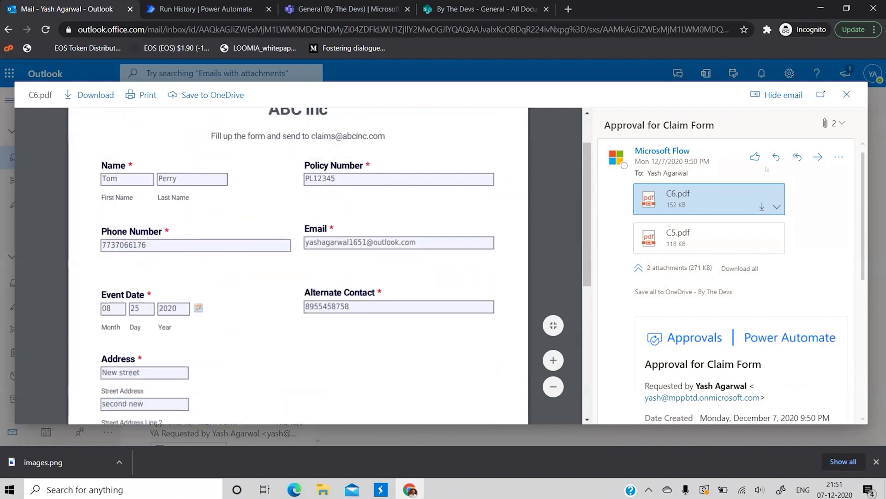
Preview the email's C5.pdf attachment, look through the claim form down to its comments, and close the preview.
click(847, 94)
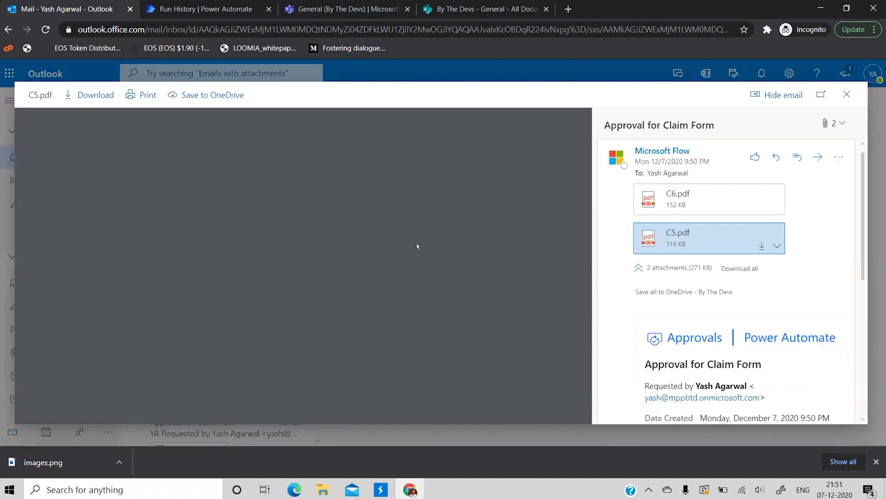
scroll(425, 235, down, 5)
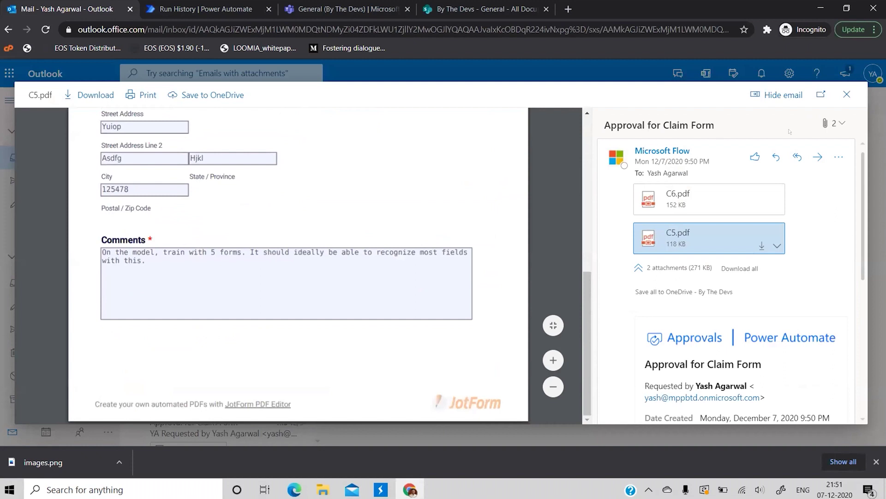
click(847, 95)
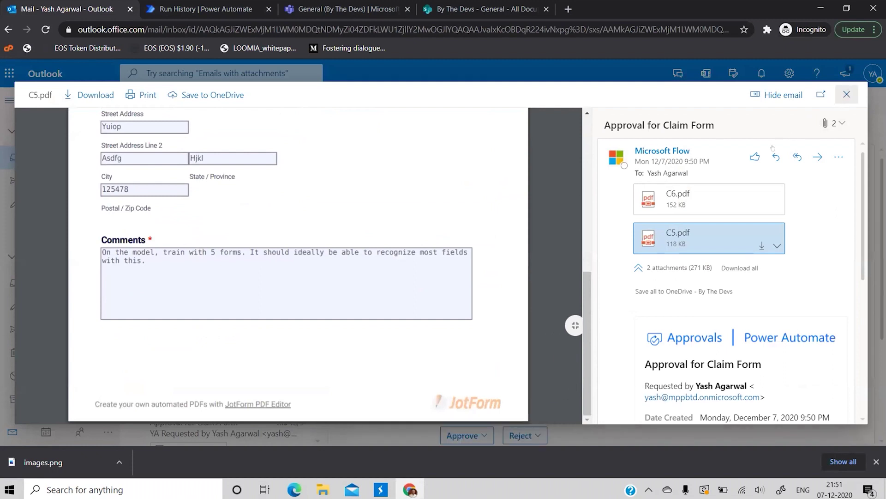
Approve the claim form request from within the email with the comment "Approving based on client policy".
scroll(600, 277, down, 3)
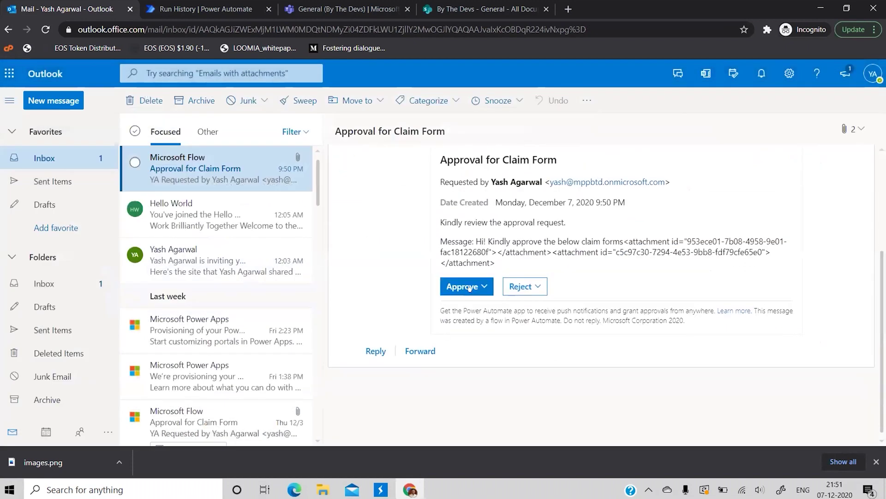
click(464, 287)
scroll(537, 355, down, 2)
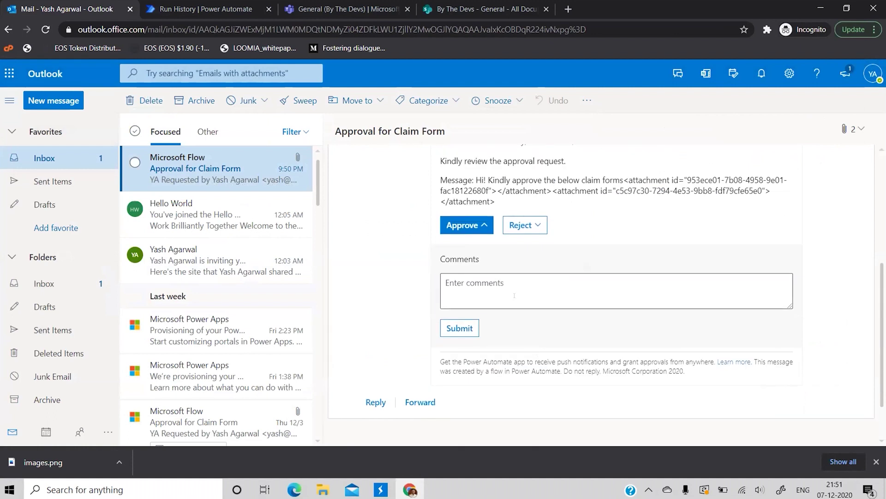
click(525, 279)
text(Approving based on client policy)
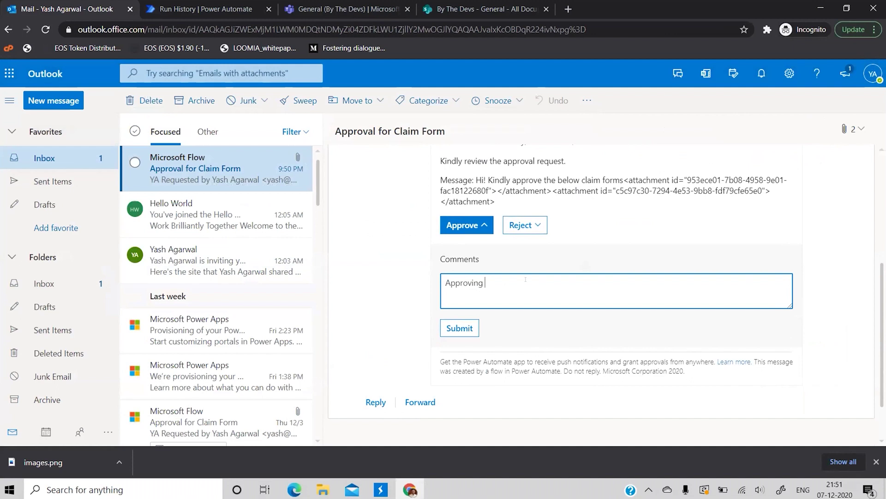
click(455, 331)
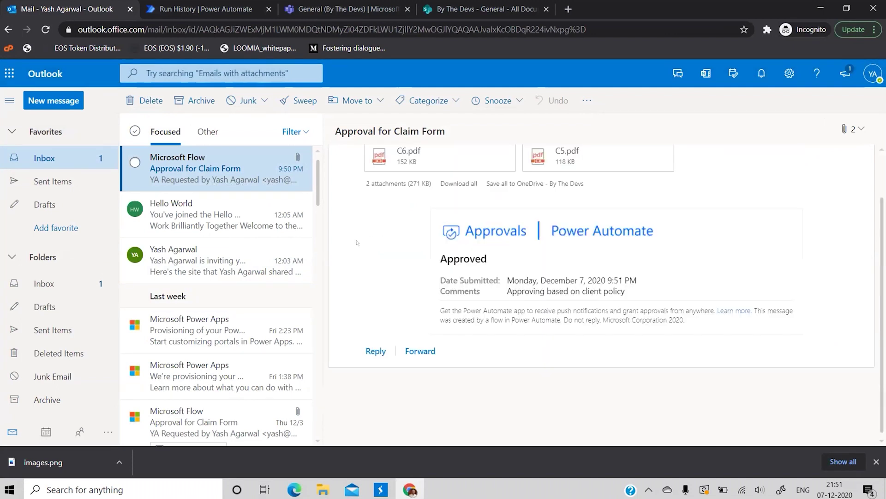
Switch to the Power Automate run and examine the outputs of Start and wait for an approval, nested inside Condition 2.
click(217, 9)
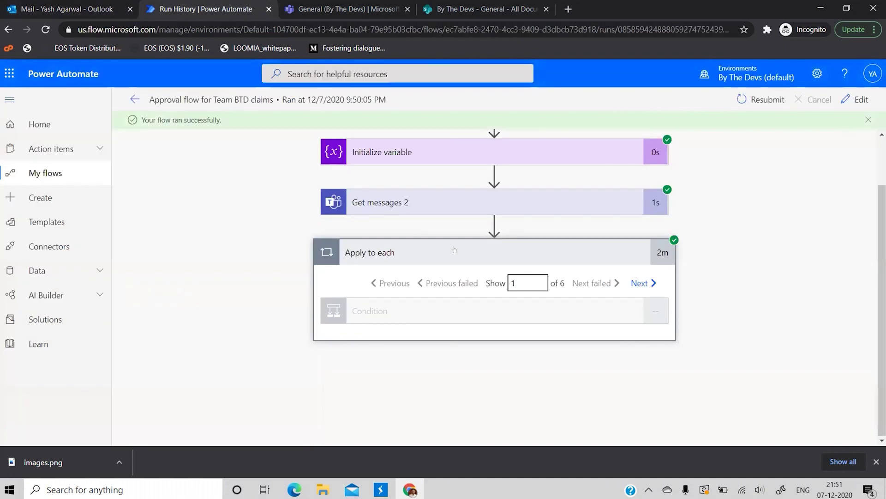
click(463, 311)
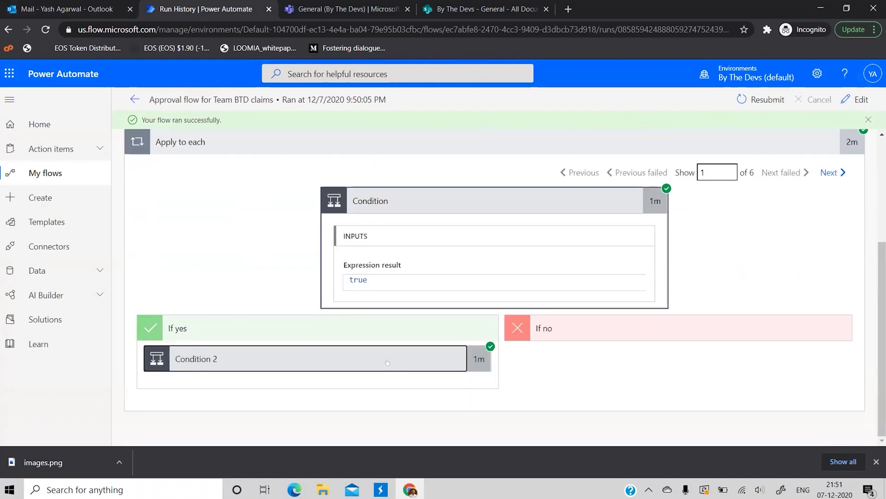
click(387, 362)
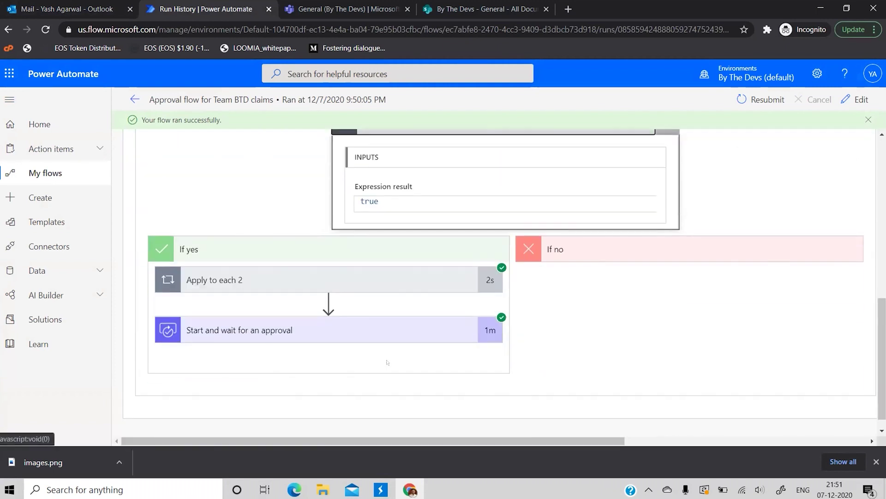
click(327, 340)
scroll(393, 286, down, 3)
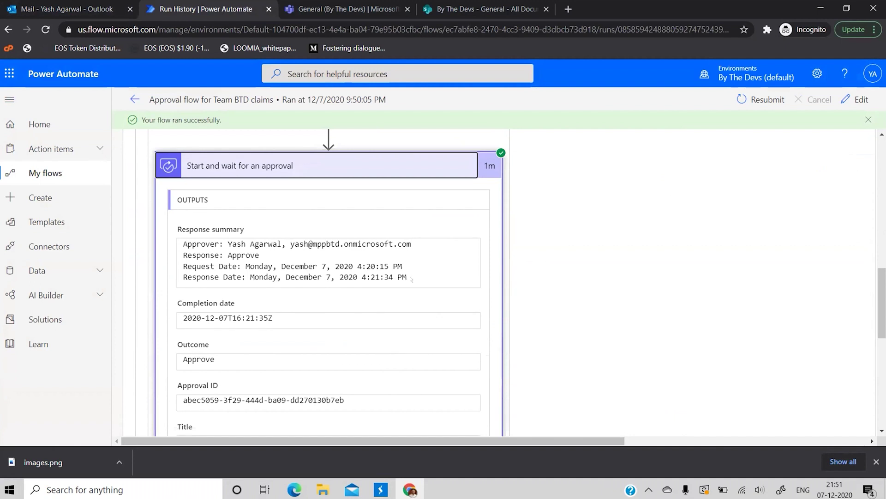
scroll(340, 171, up, 1)
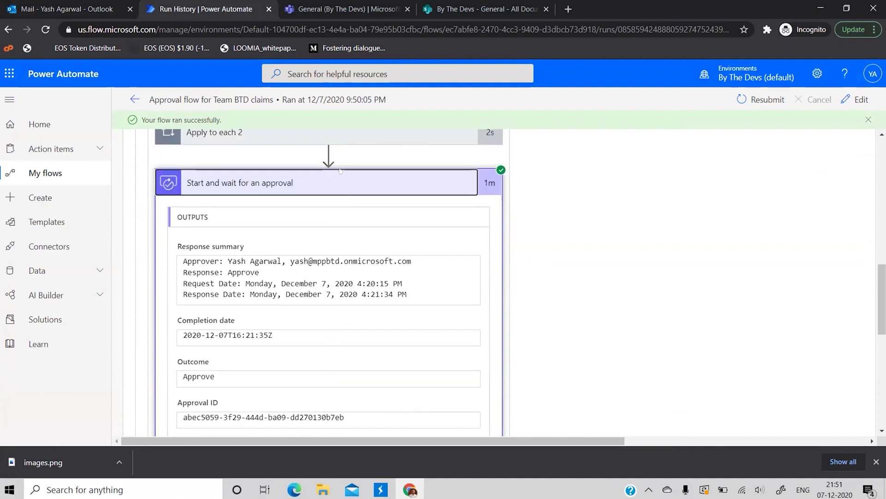
Collapse the Start and wait for an approval details and the Apply to each loop in the run view.
click(340, 171)
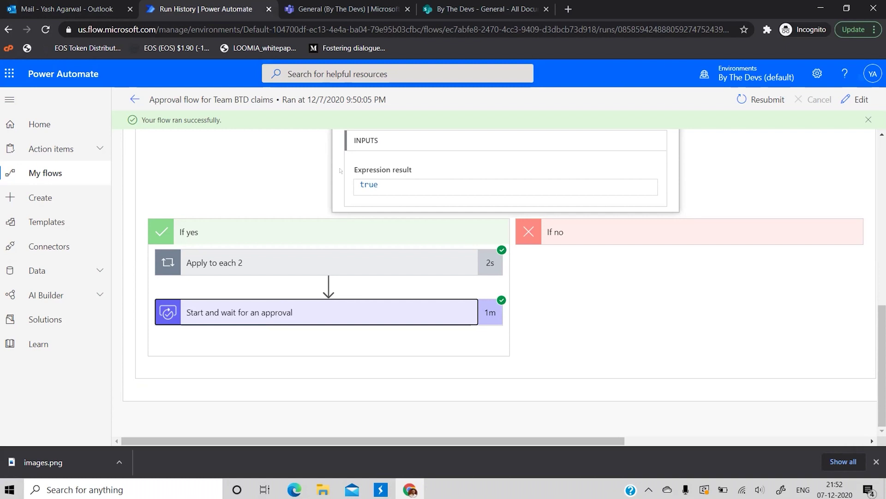
scroll(471, 200, up, 10)
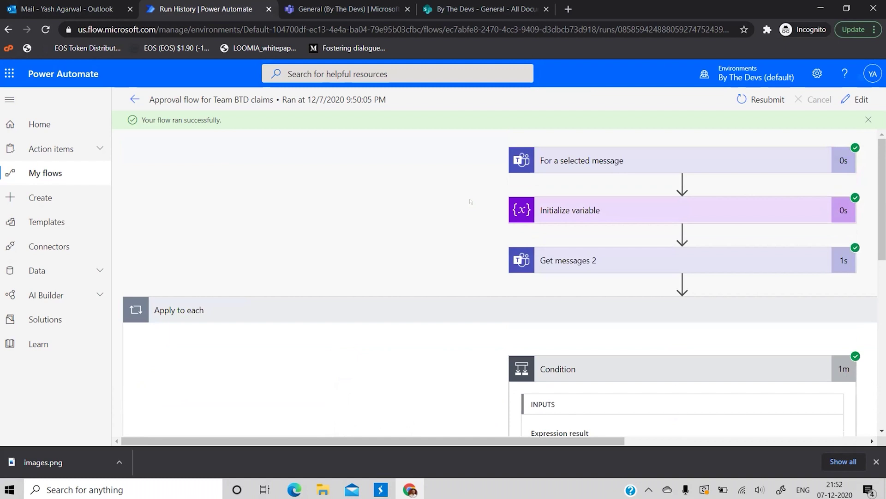
click(595, 317)
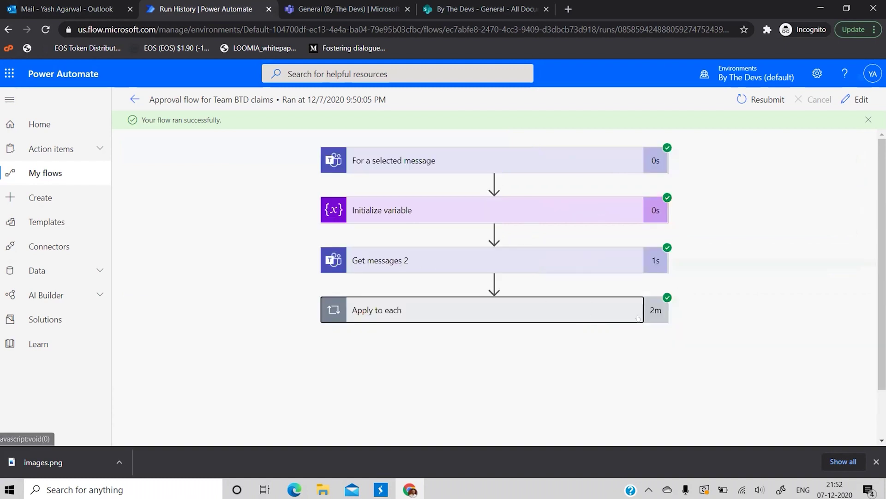